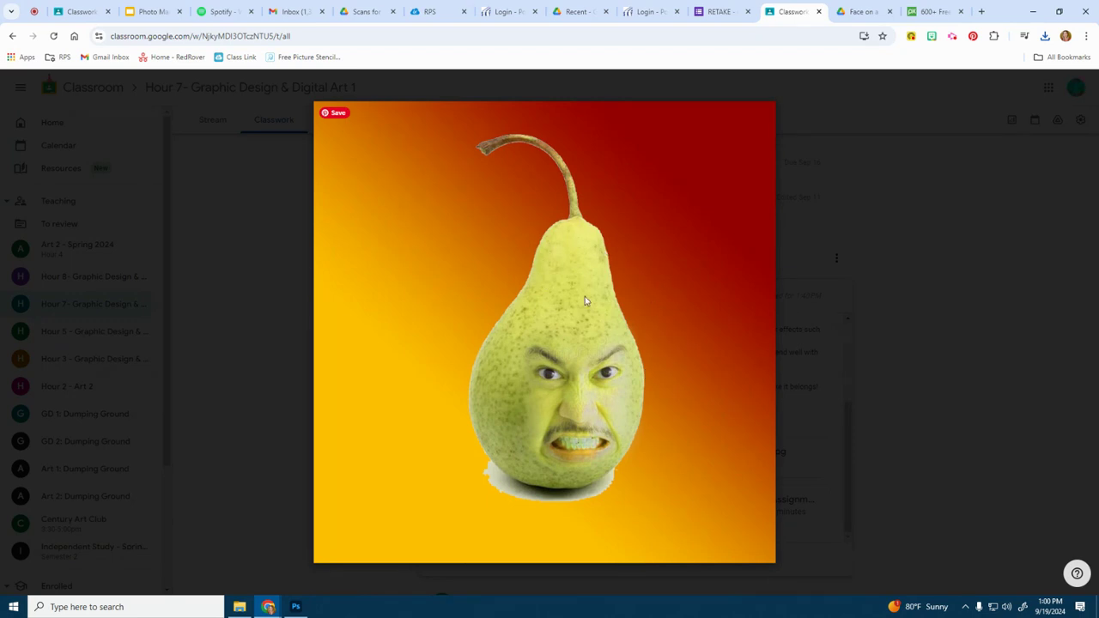
# - Show the Pixabay watermelon results for all image types and scroll through them
pyautogui.moveTo(538, 409)
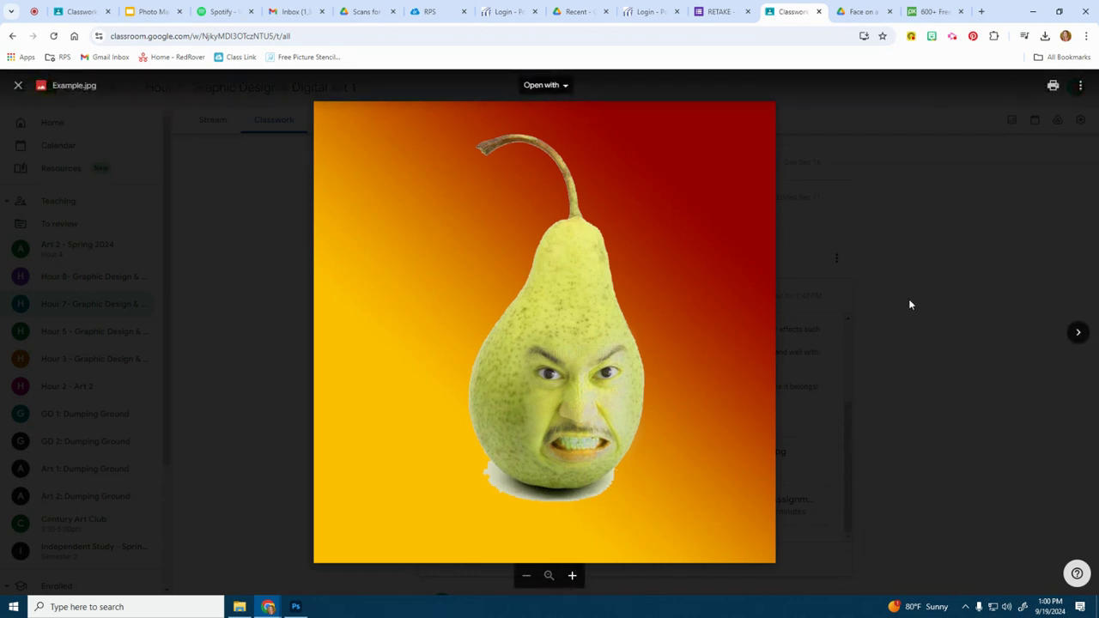
pyautogui.click(926, 12)
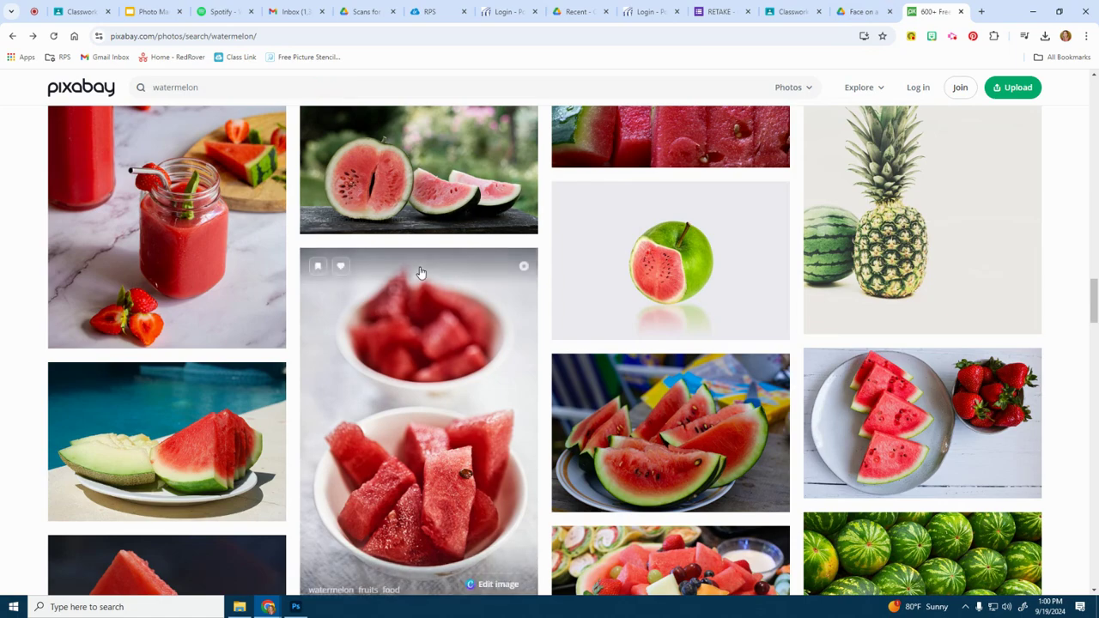
pyautogui.scroll(-5, 389, 256)
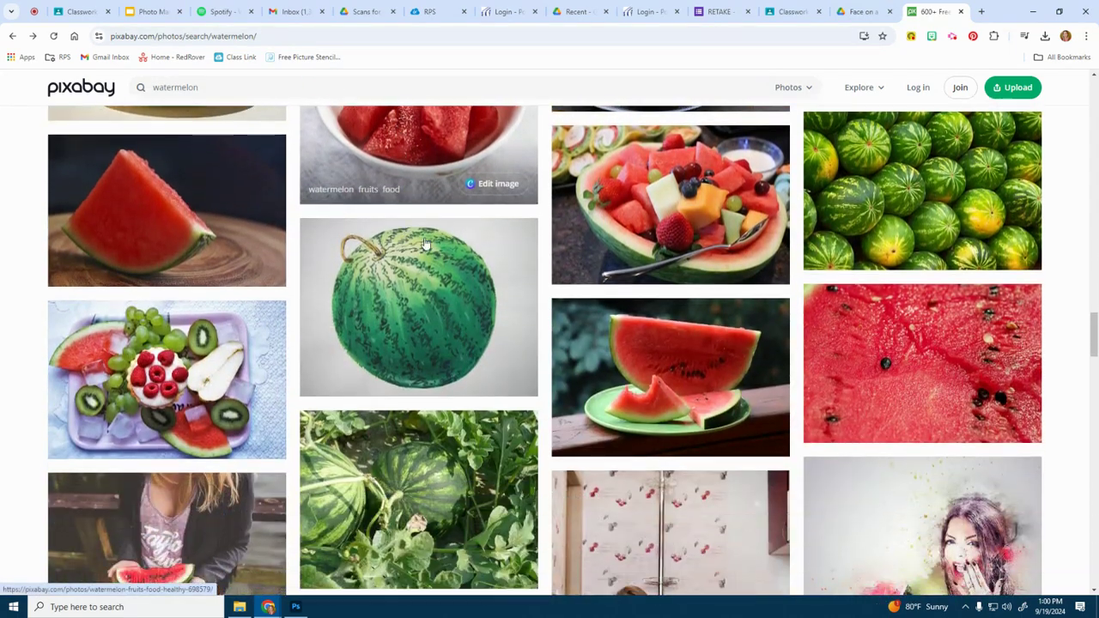
pyautogui.scroll(2, 607, 172)
pyautogui.click(805, 89)
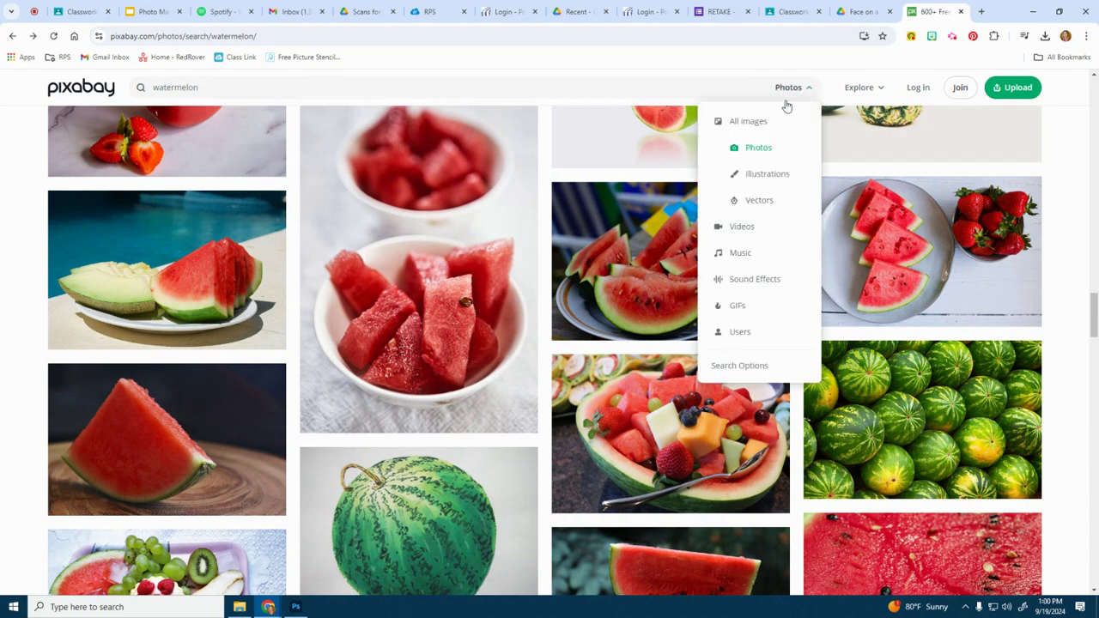
pyautogui.click(751, 122)
pyautogui.scroll(-3, 720, 302)
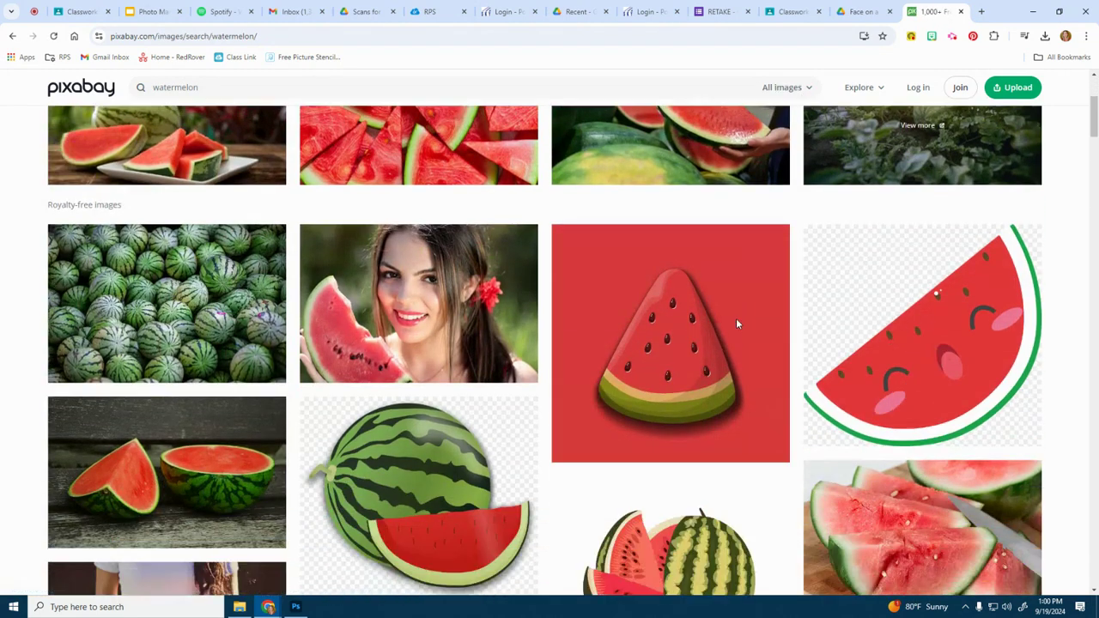
pyautogui.scroll(-2, 688, 438)
pyautogui.scroll(1, 749, 397)
pyautogui.scroll(5, 750, 396)
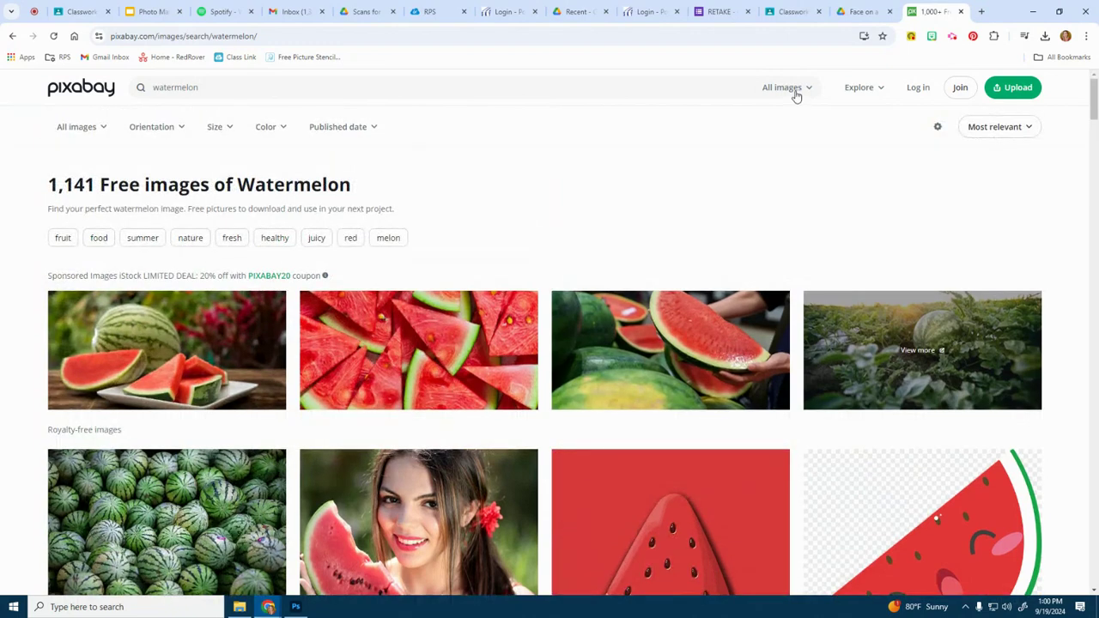
# - Limit the watermelon results to Photos and browse them for a slice image
pyautogui.click(792, 89)
pyautogui.click(766, 147)
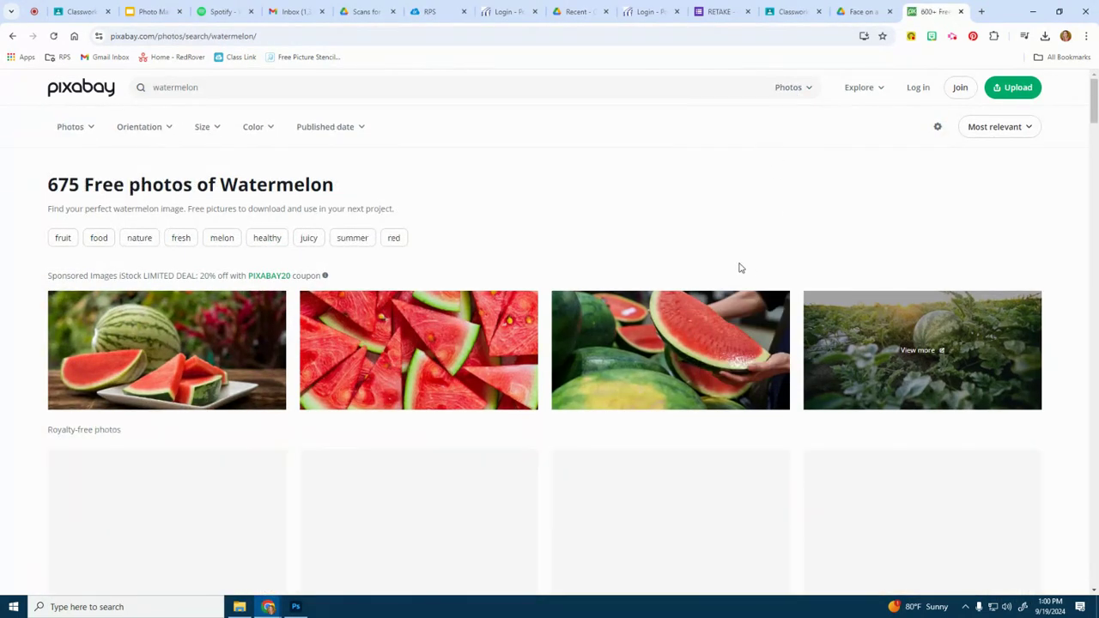
pyautogui.scroll(-6, 790, 172)
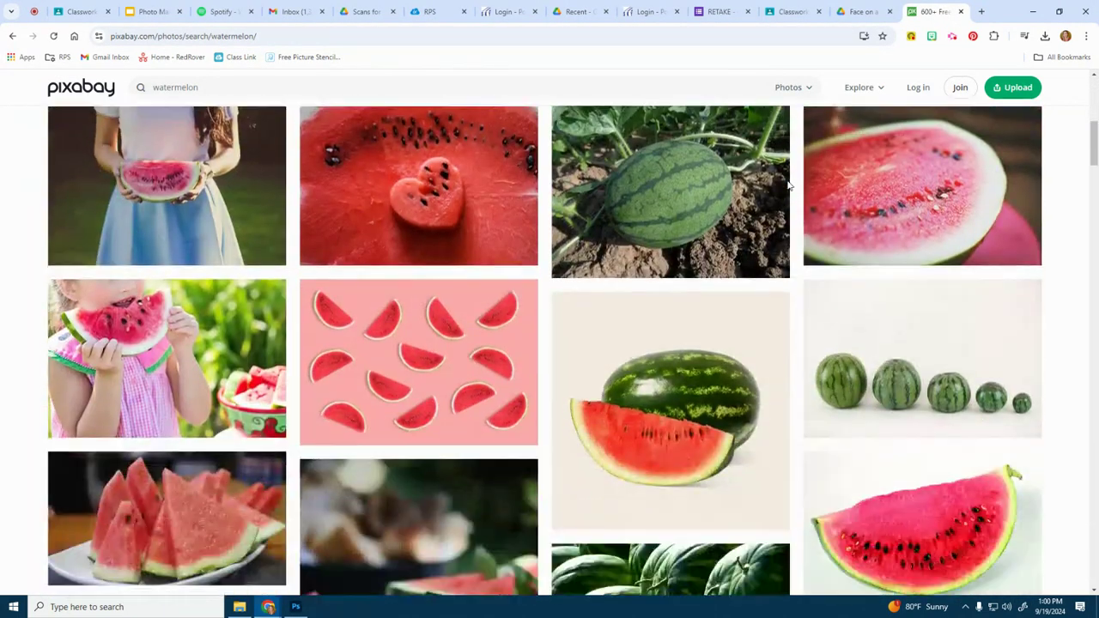
pyautogui.scroll(-1, 788, 185)
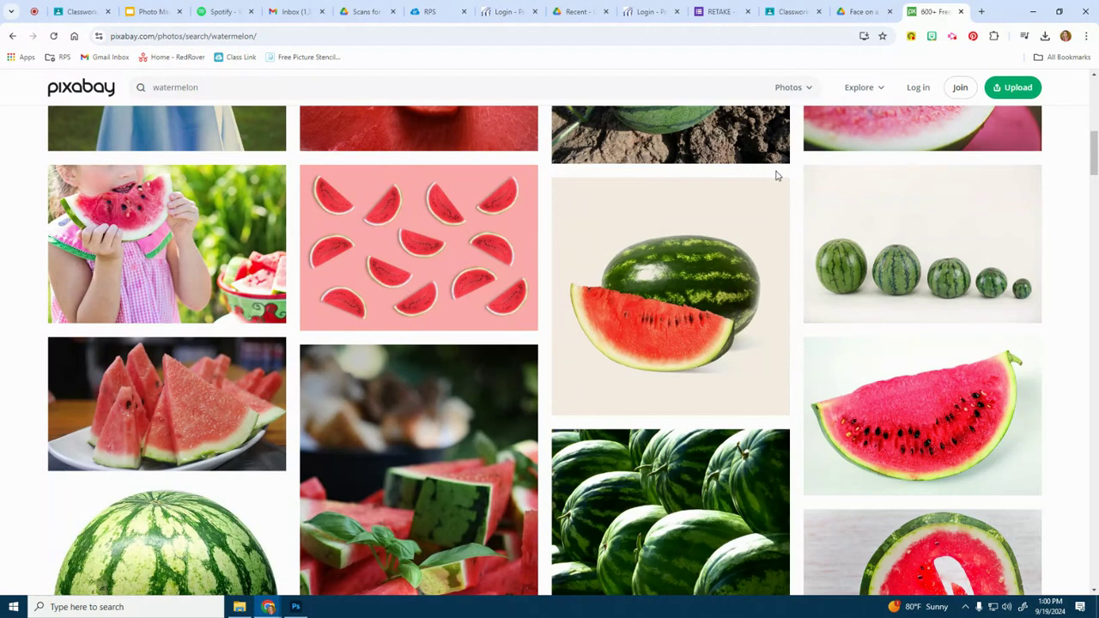
pyautogui.moveTo(649, 209)
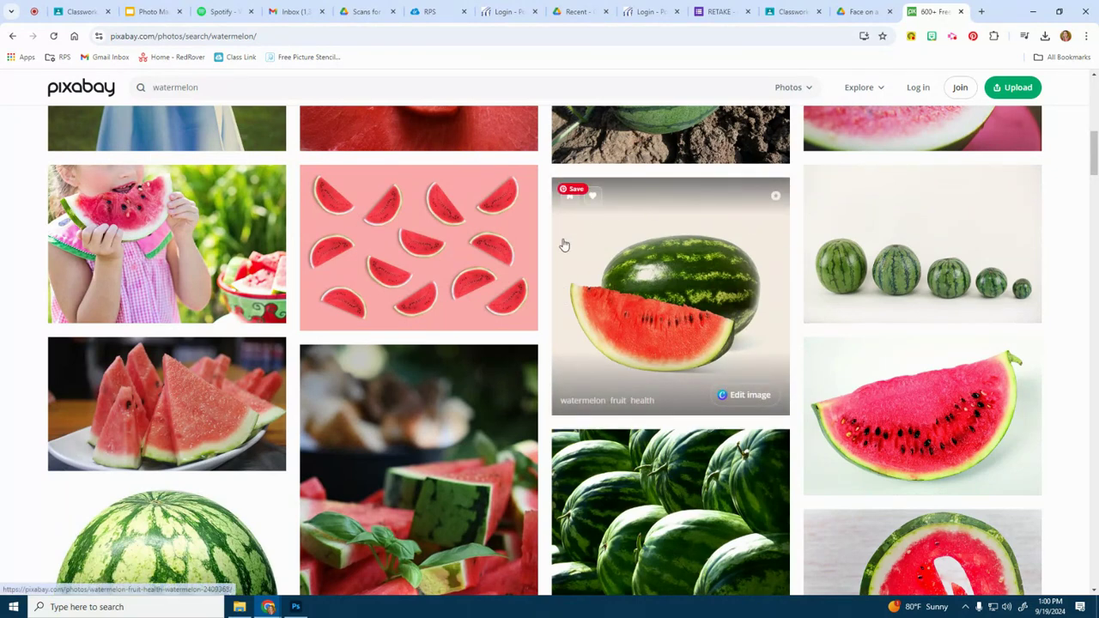
pyautogui.scroll(-3, 601, 253)
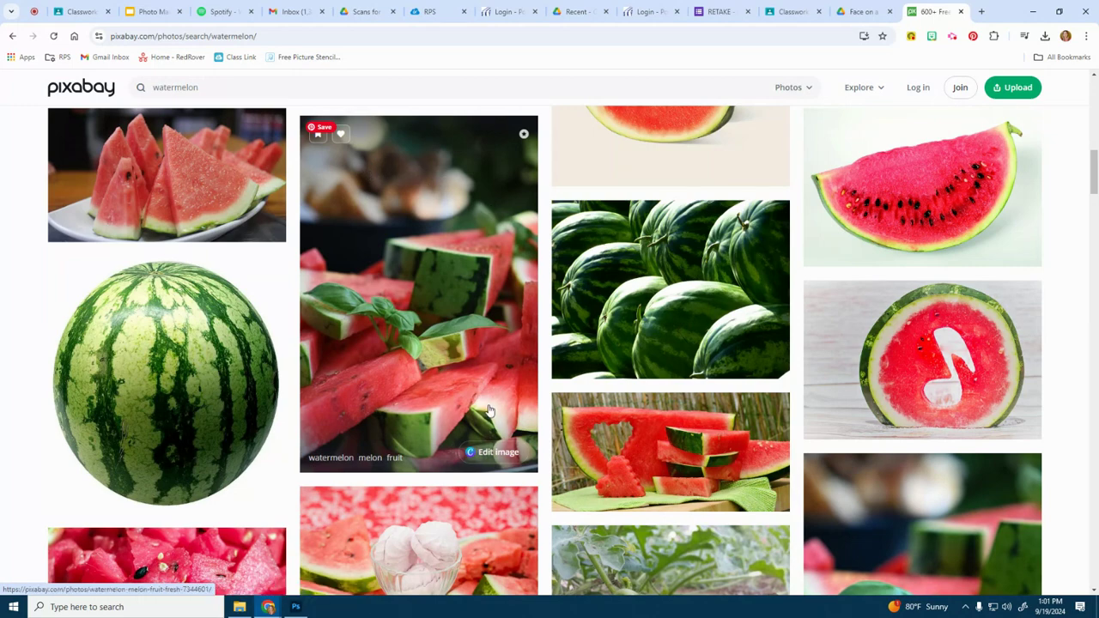
pyautogui.scroll(-1, 373, 360)
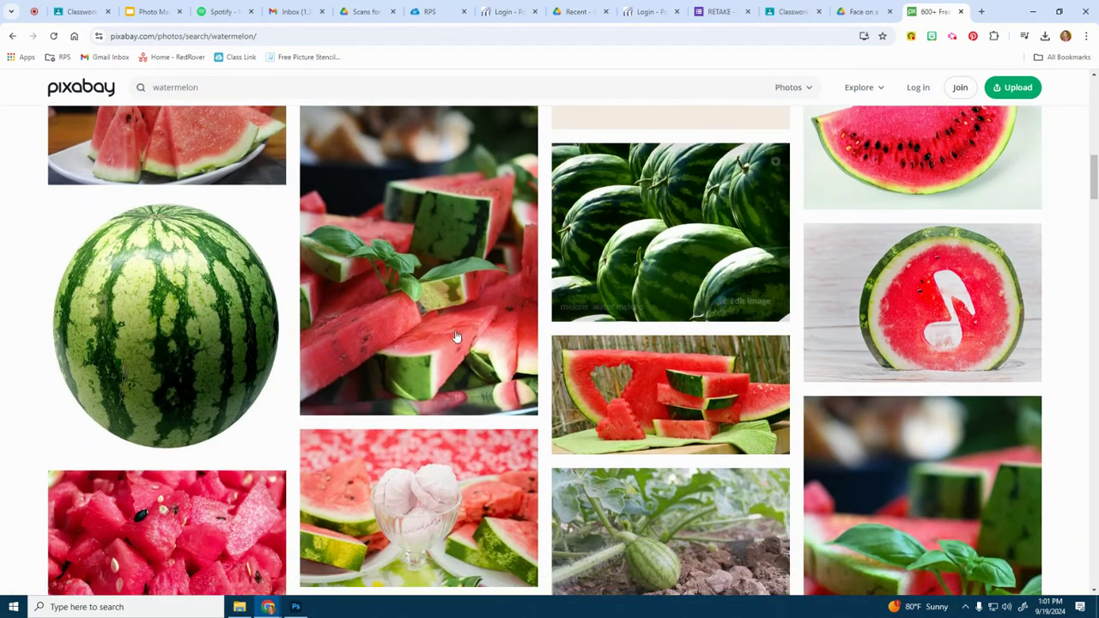
pyautogui.scroll(-1, 171, 234)
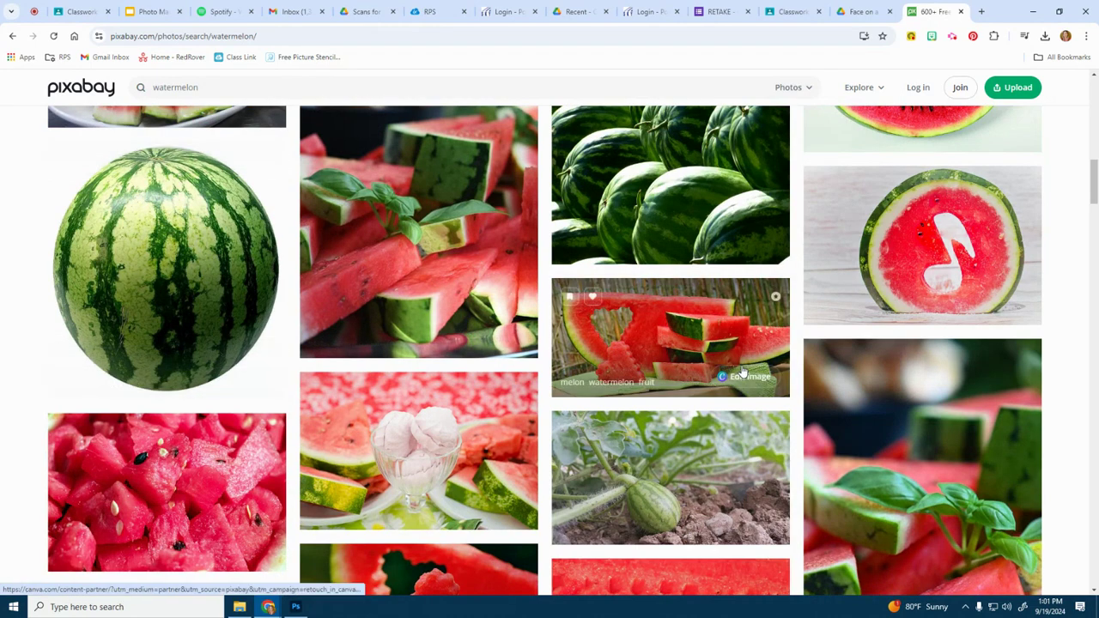
pyautogui.scroll(2, 899, 246)
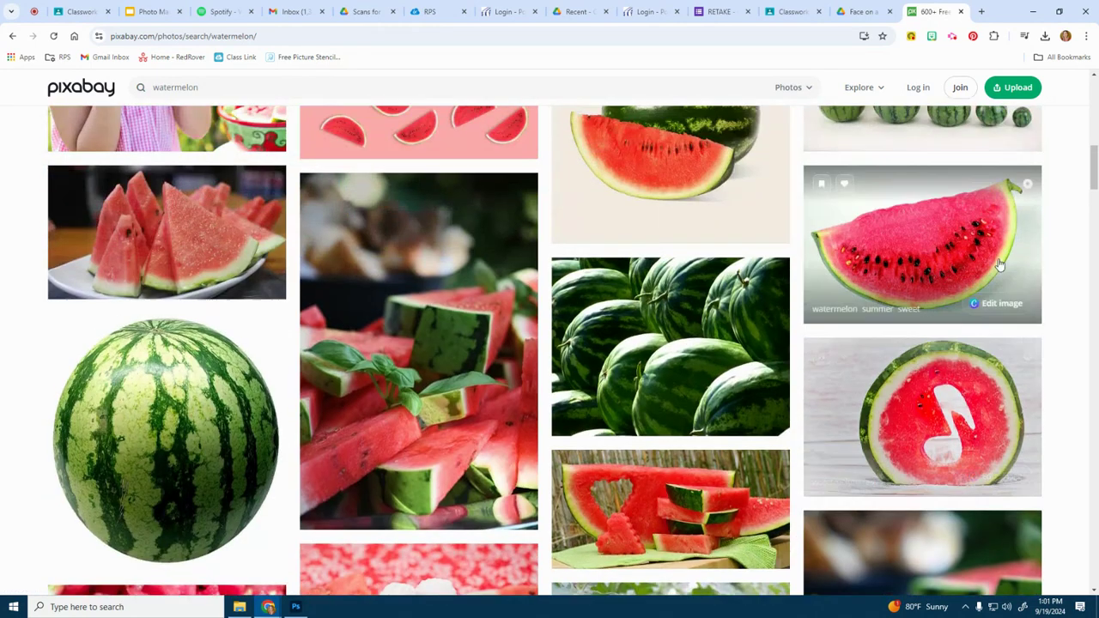
# - Download the red watermelon slice photo at 1280×854 as watermelon-1504404_1280.jpg
pyautogui.click(916, 238)
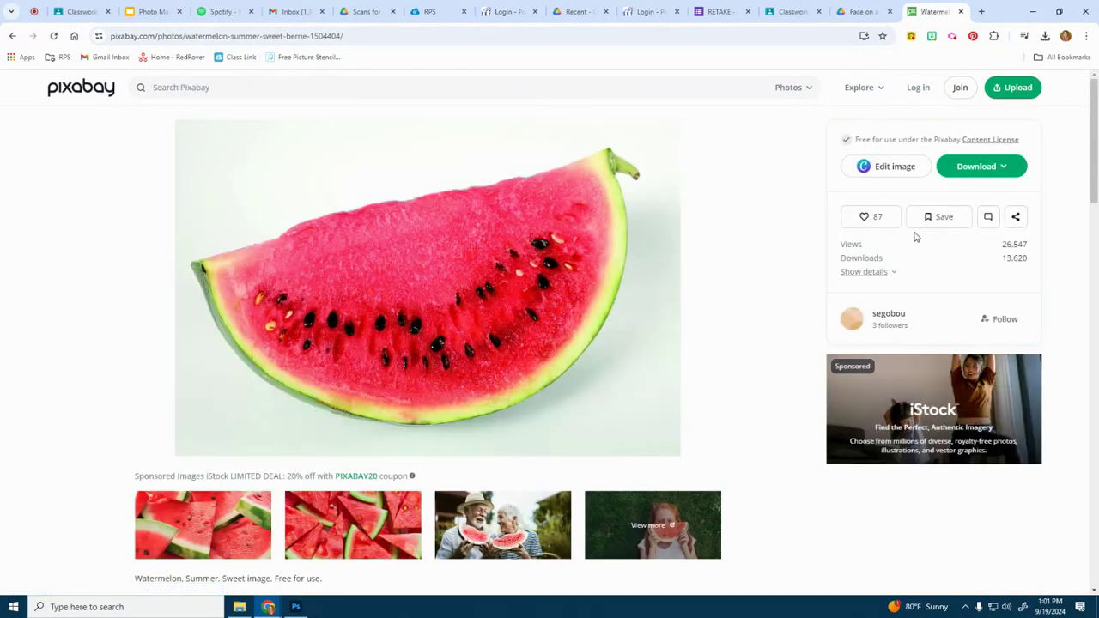
pyautogui.click(976, 168)
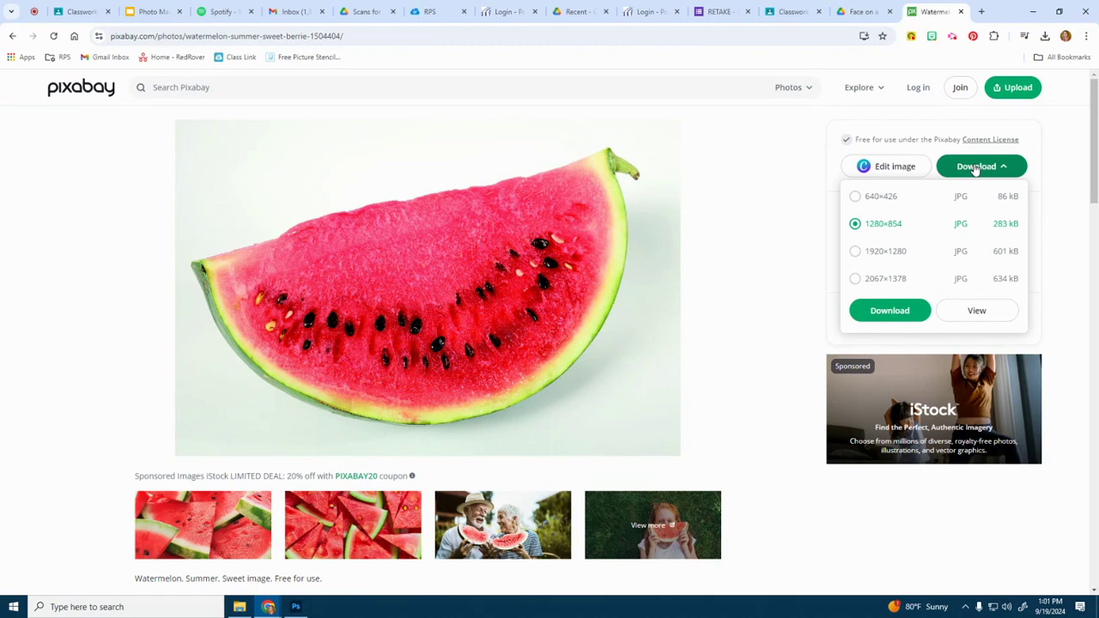
pyautogui.click(888, 309)
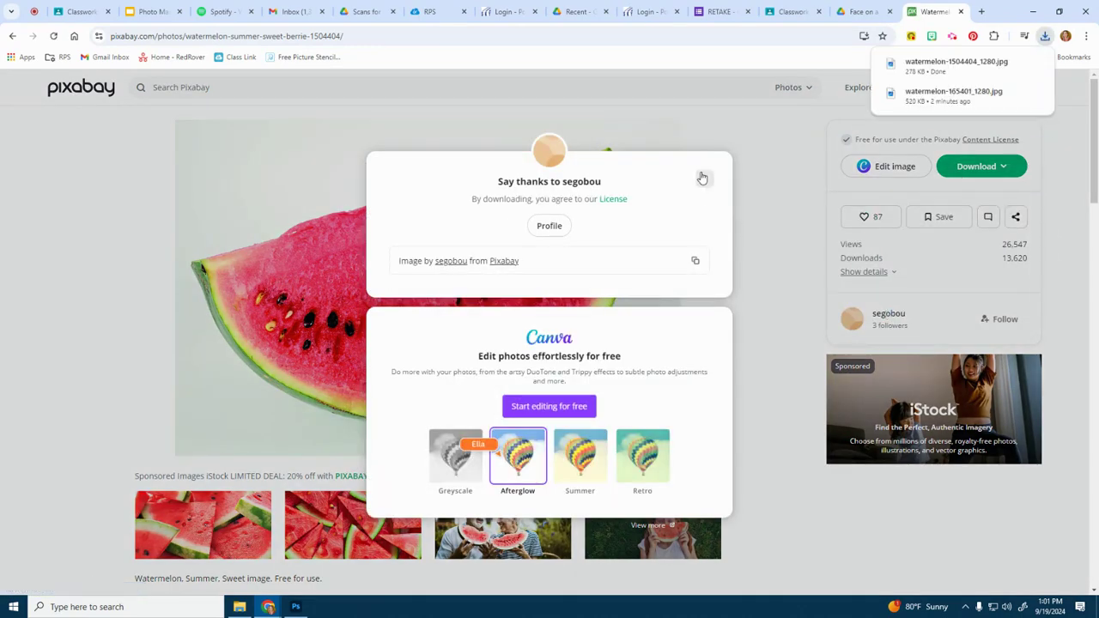
pyautogui.click(705, 178)
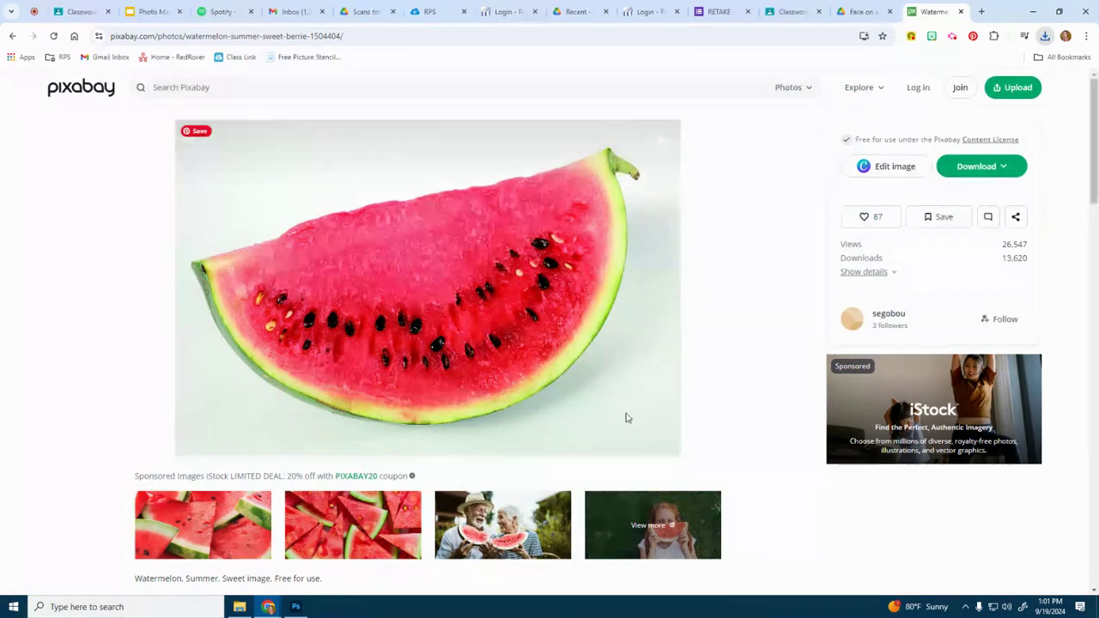
# - Open watermelon-1504404_1280.jpg in Photoshop and unlock its Background layer into Layer 0
pyautogui.click(297, 610)
pyautogui.click(30, 7)
pyautogui.click(34, 25)
pyautogui.doubleClick(137, 118)
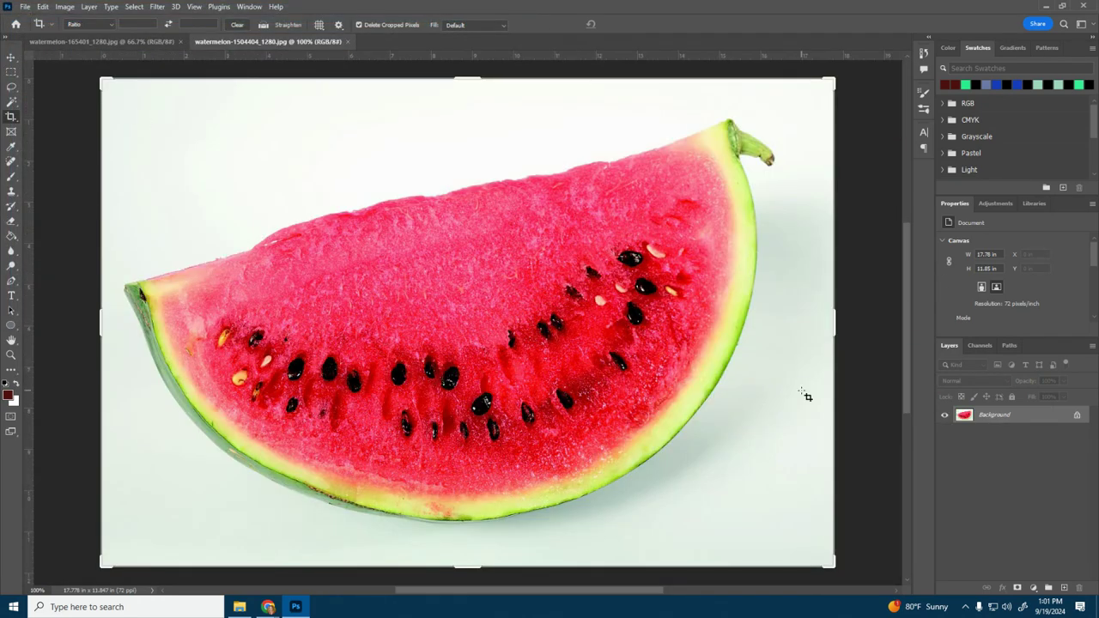
pyautogui.click(12, 58)
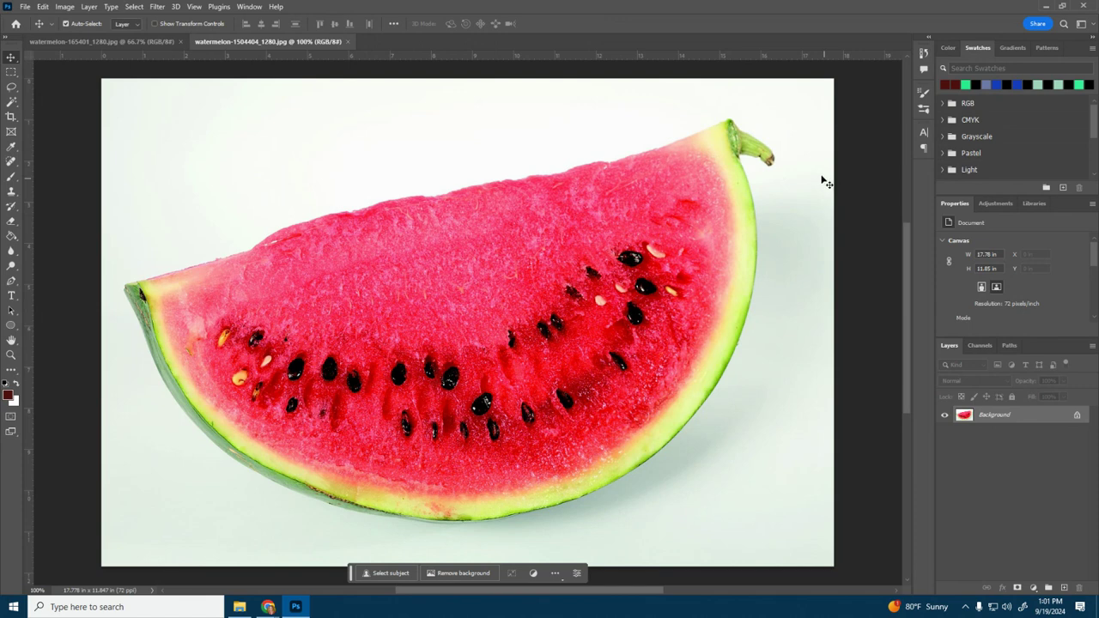
pyautogui.click(1079, 415)
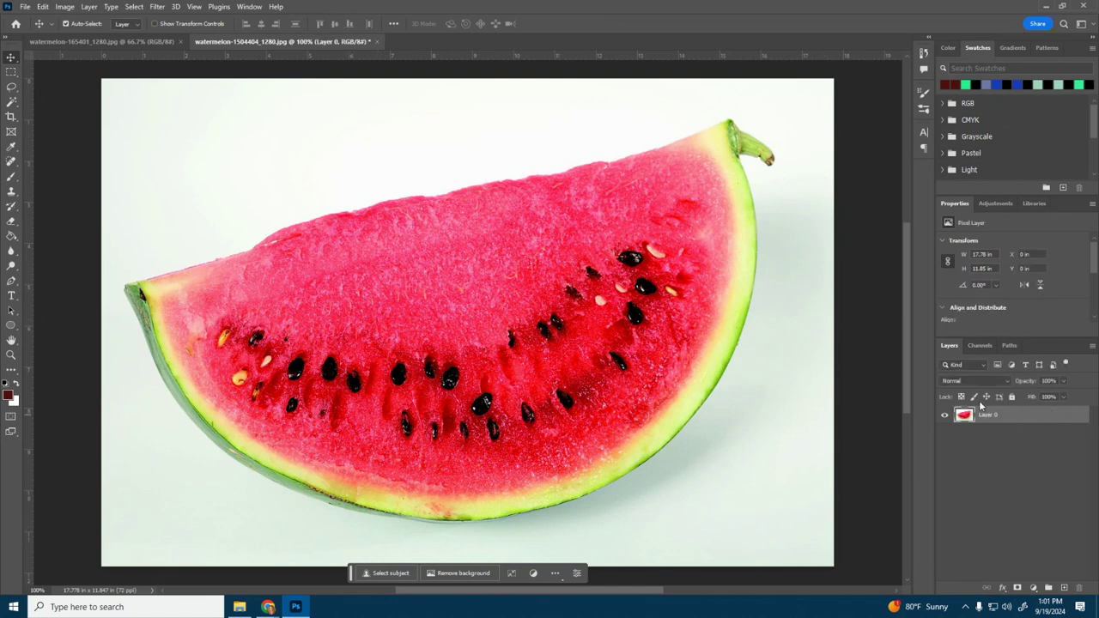
# - With Quick Selection, paint a selection over the whole watermelon slice, including the lower-left rind
pyautogui.click(11, 104)
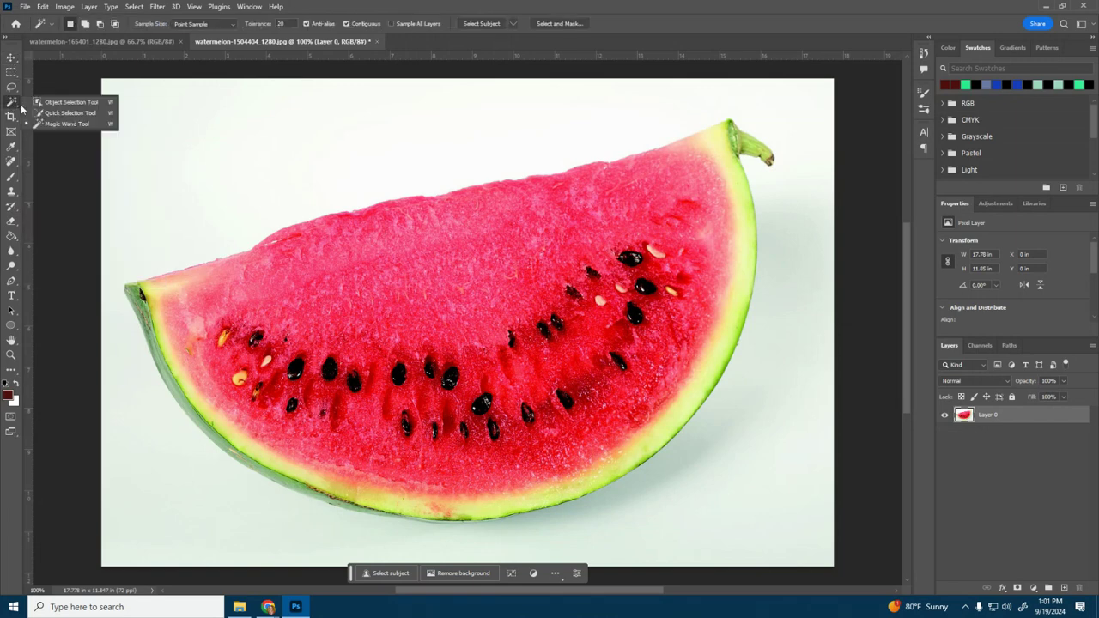
pyautogui.click(54, 113)
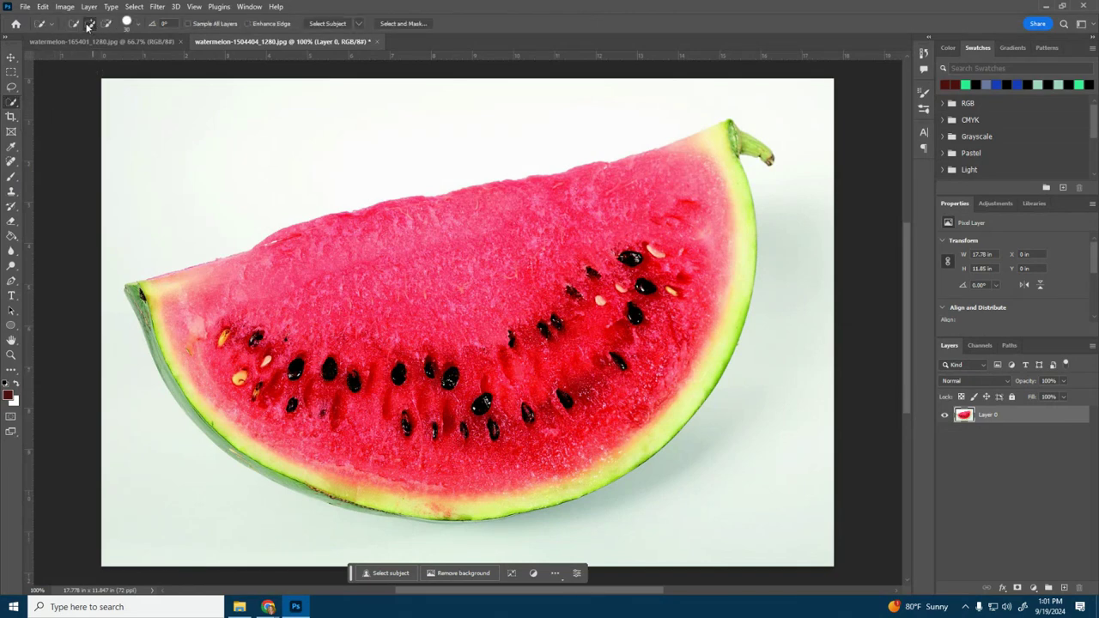
pyautogui.click(140, 25)
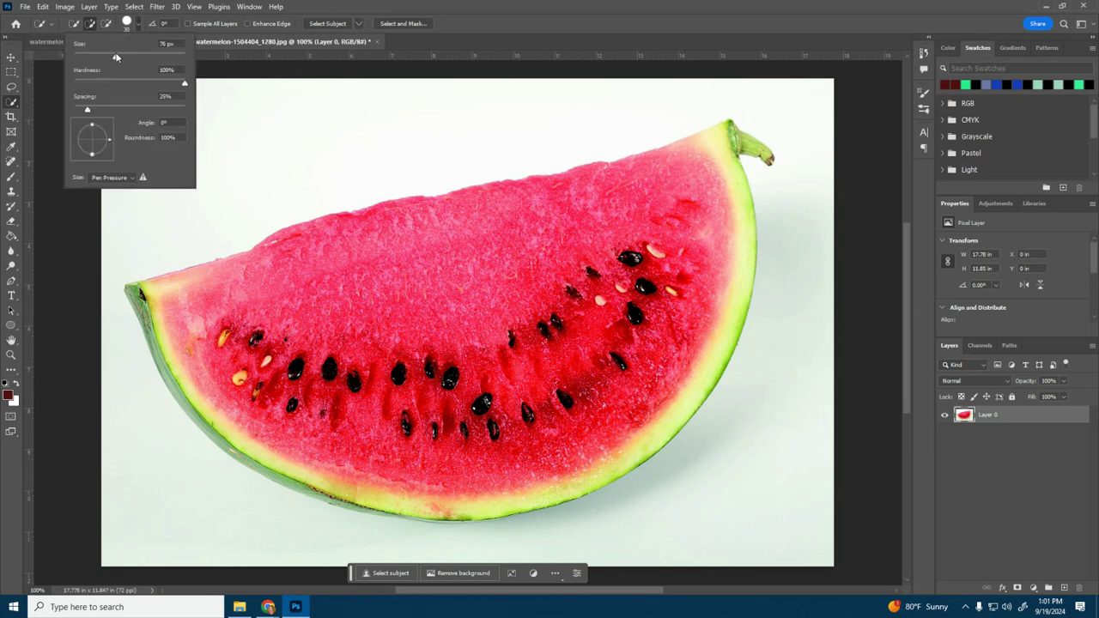
pyautogui.press('Return')
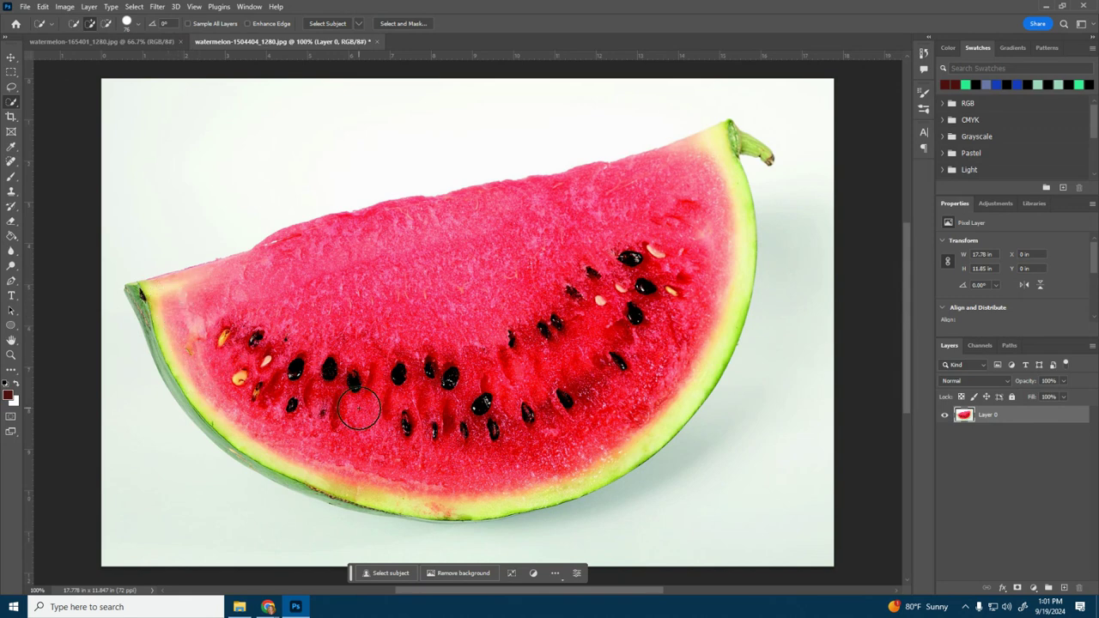
pyautogui.click(167, 309)
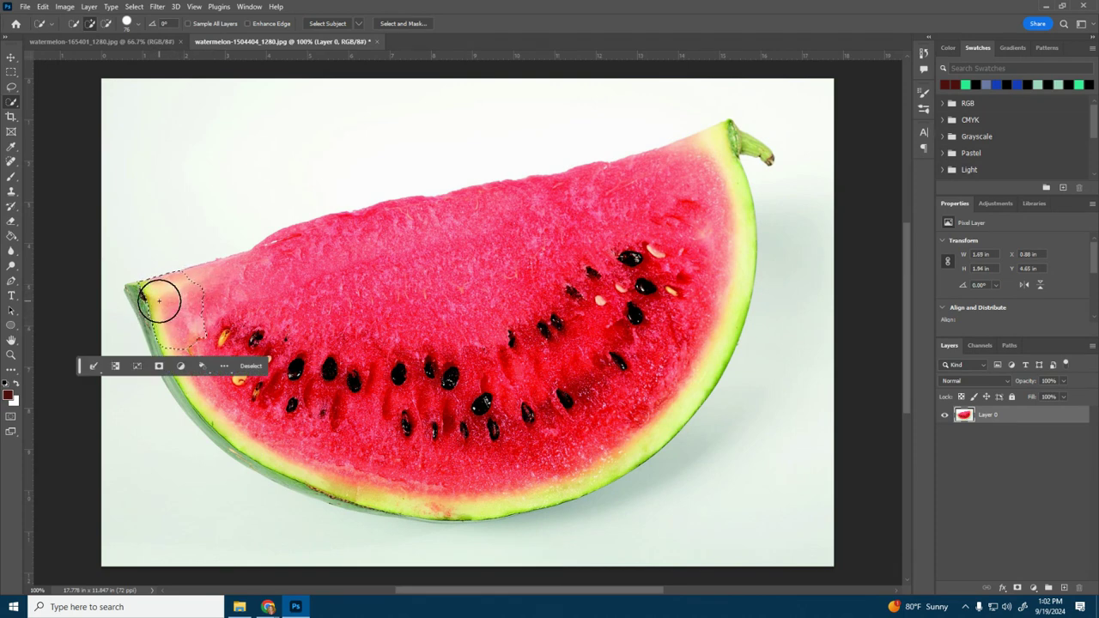
pyautogui.click(159, 302)
pyautogui.moveTo(159, 302)
pyautogui.mouseDown()
pyautogui.moveTo(213, 327)
pyautogui.moveTo(208, 301)
pyautogui.moveTo(441, 289)
pyautogui.mouseUp()
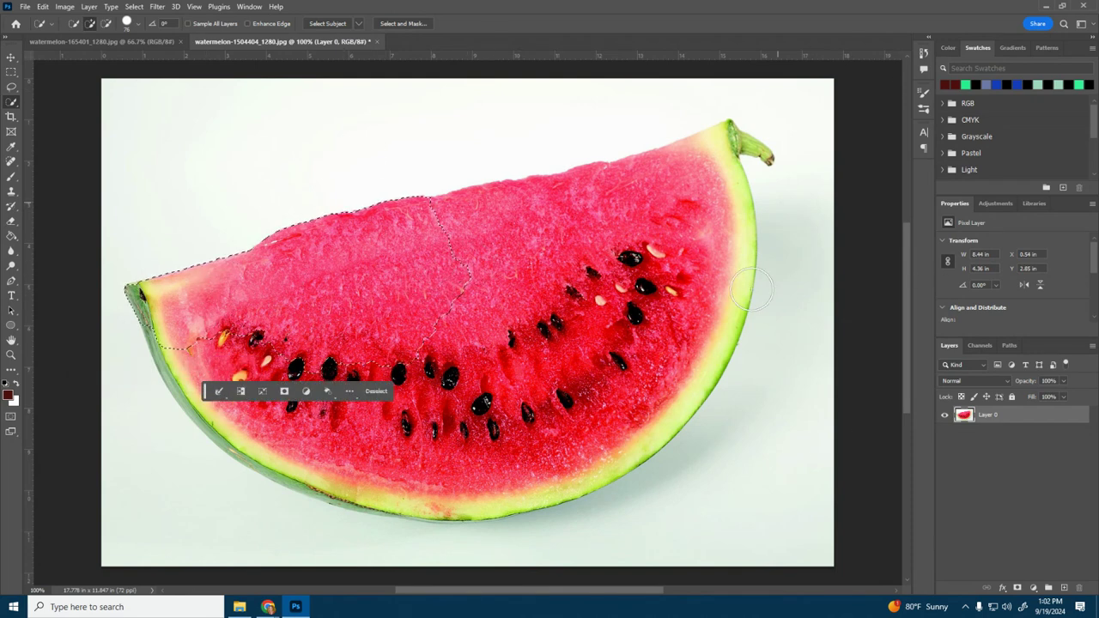
pyautogui.moveTo(542, 249)
pyautogui.mouseDown()
pyautogui.moveTo(499, 238)
pyautogui.moveTo(601, 231)
pyautogui.moveTo(675, 203)
pyautogui.moveTo(697, 177)
pyautogui.moveTo(680, 303)
pyautogui.moveTo(605, 296)
pyautogui.mouseUp()
pyautogui.moveTo(561, 367); pyautogui.dragTo(593, 339)
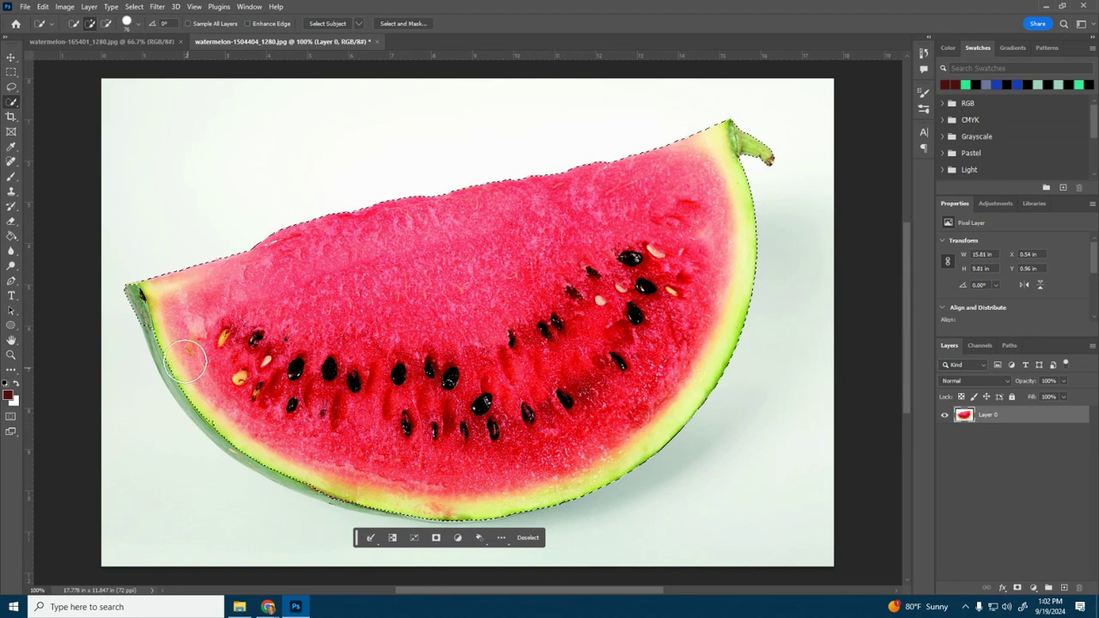
pyautogui.moveTo(174, 338)
pyautogui.mouseDown()
pyautogui.moveTo(215, 411)
pyautogui.moveTo(268, 455)
pyautogui.moveTo(285, 451)
pyautogui.moveTo(270, 451)
pyautogui.moveTo(307, 476)
pyautogui.moveTo(444, 501)
pyautogui.mouseUp()
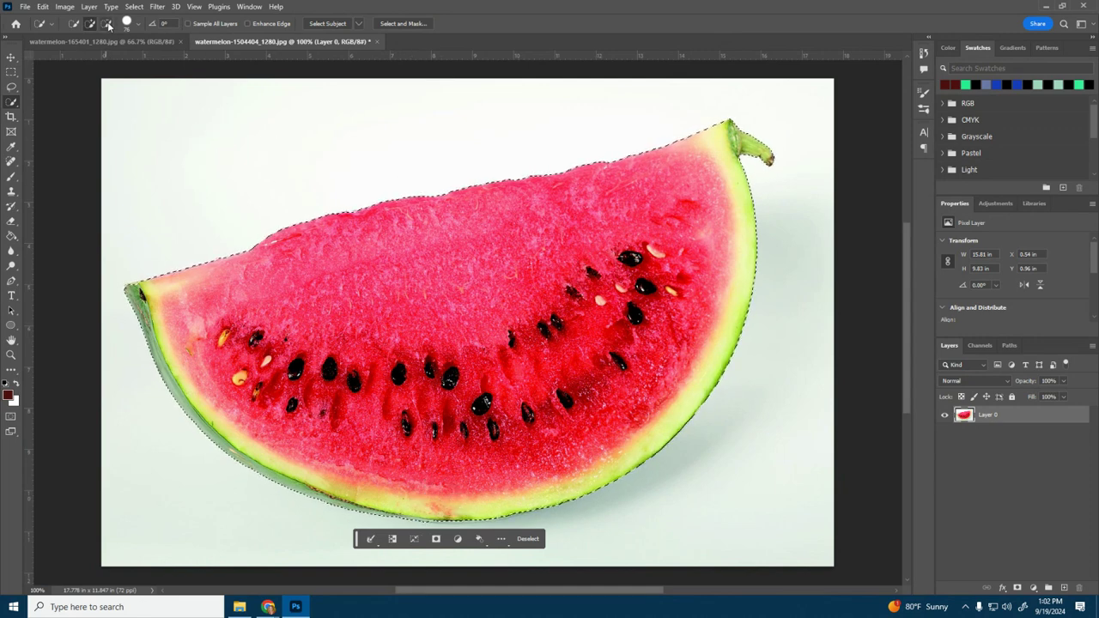
pyautogui.click(284, 161)
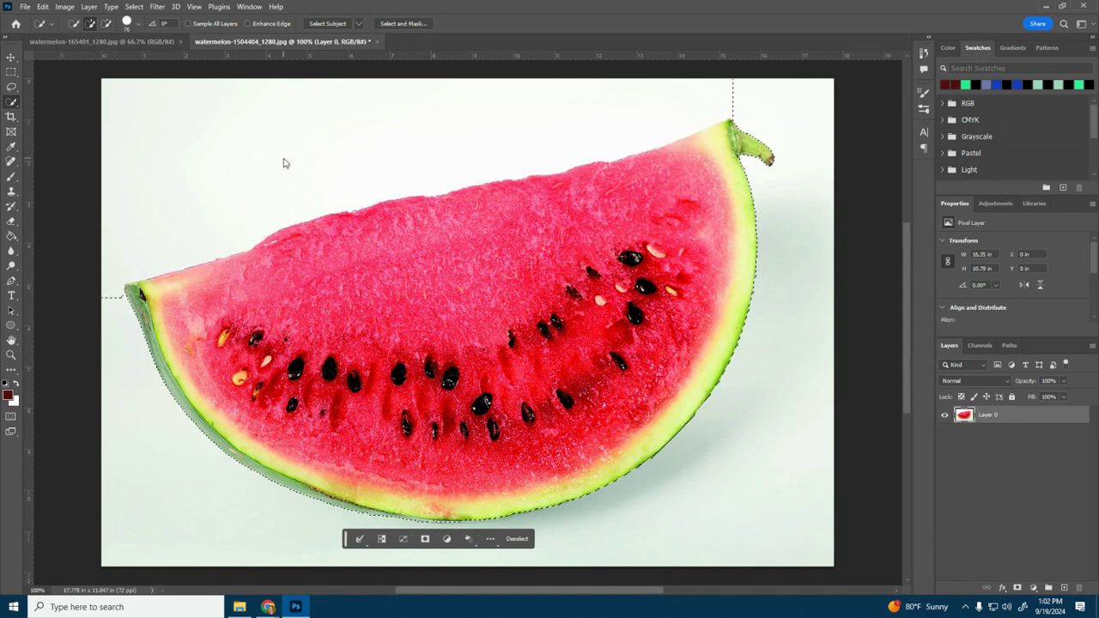
# - Subtract the upper-left sky and the left-tip bulge, then add the bottom rind back
pyautogui.click(108, 26)
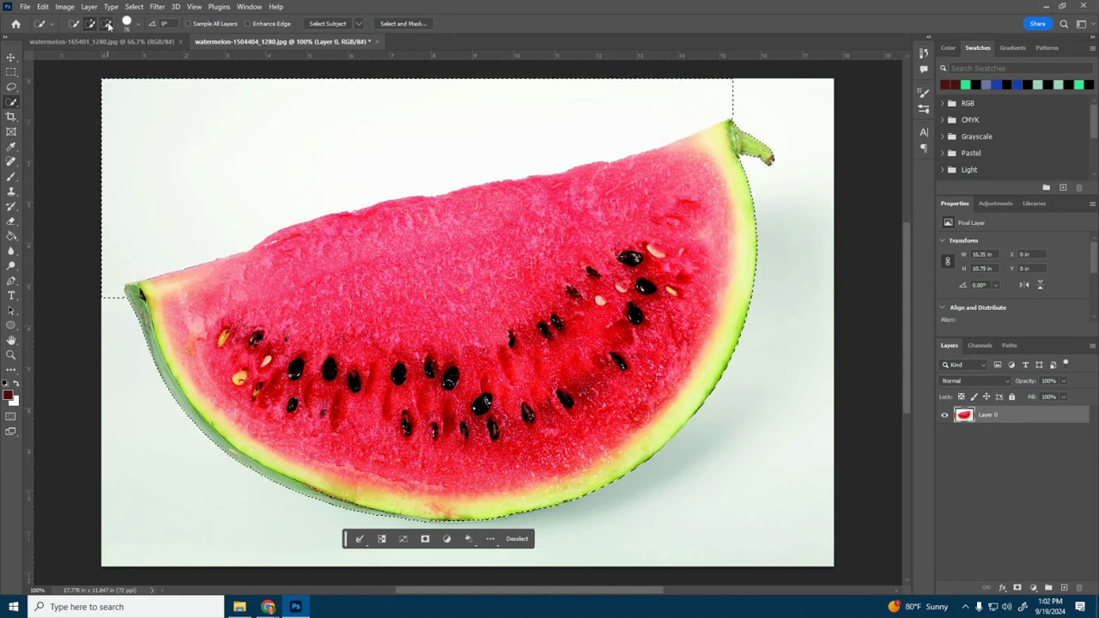
pyautogui.moveTo(249, 143)
pyautogui.mouseDown()
pyautogui.moveTo(195, 129)
pyautogui.moveTo(312, 131)
pyautogui.moveTo(284, 136)
pyautogui.moveTo(384, 121)
pyautogui.mouseUp()
pyautogui.click(280, 156)
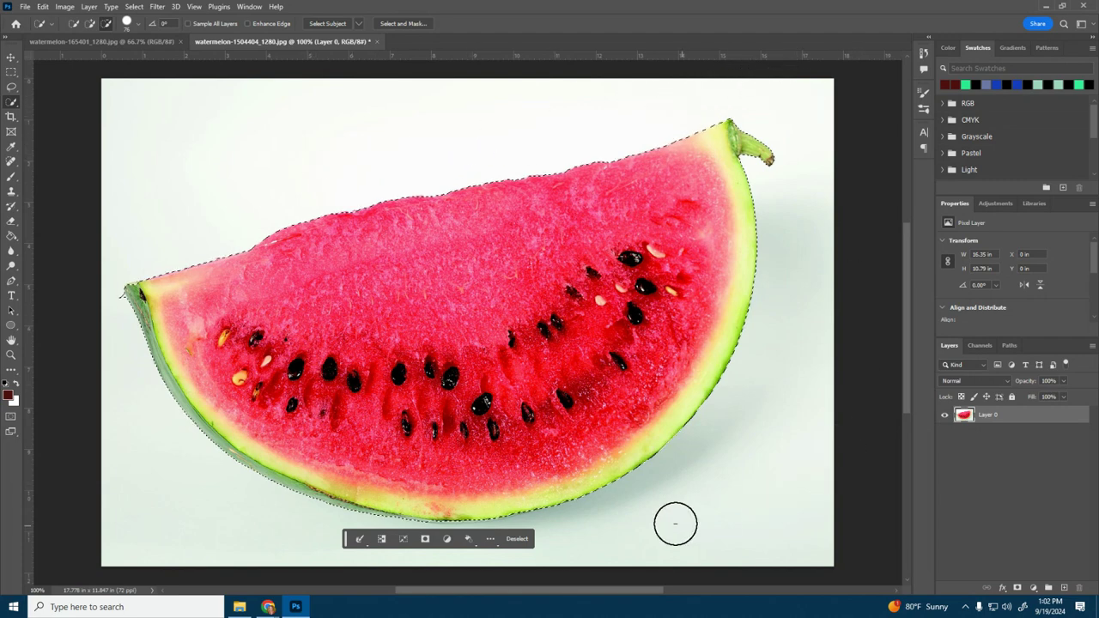
pyautogui.click(111, 300)
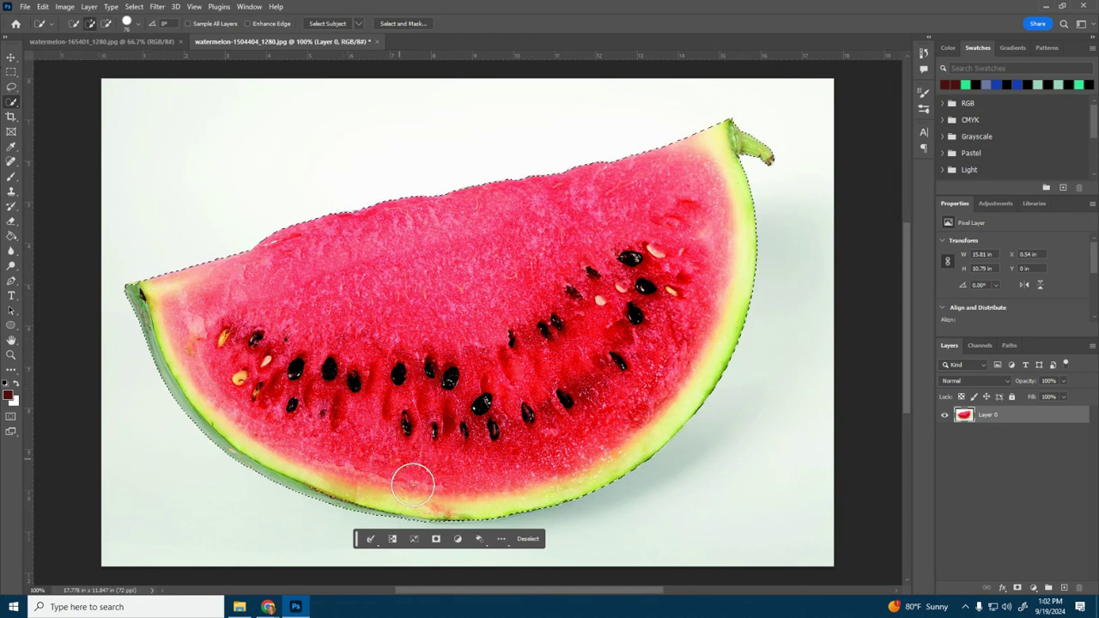
pyautogui.click(437, 505)
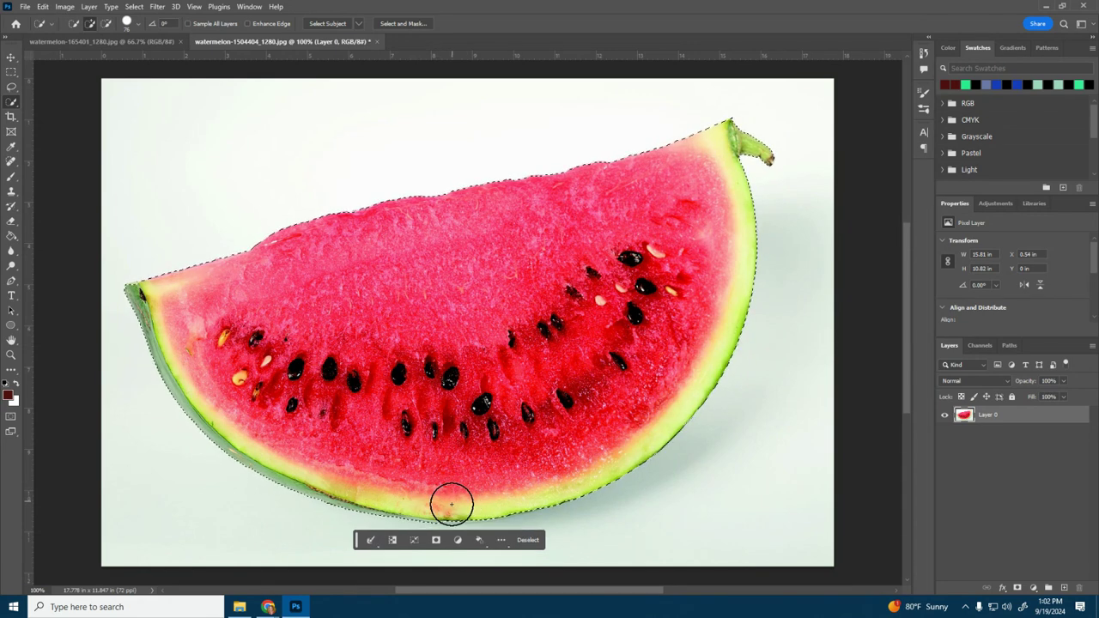
pyautogui.click(448, 502)
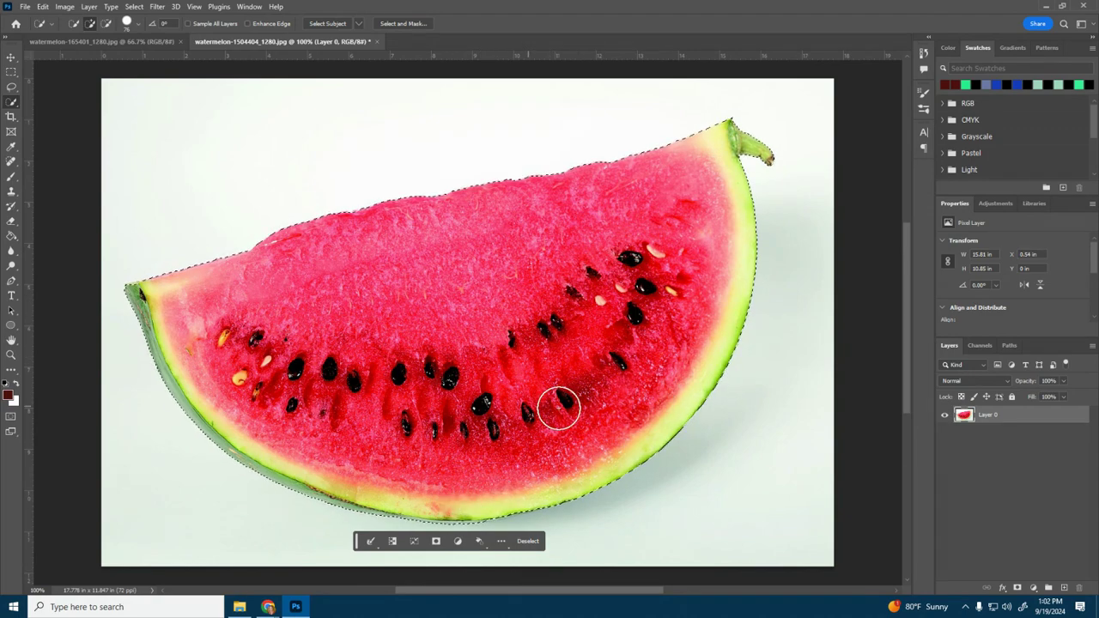
pyautogui.click(11, 354)
pyautogui.keyDown('alt'); pyautogui.click(138, 289); pyautogui.keyUp('alt')
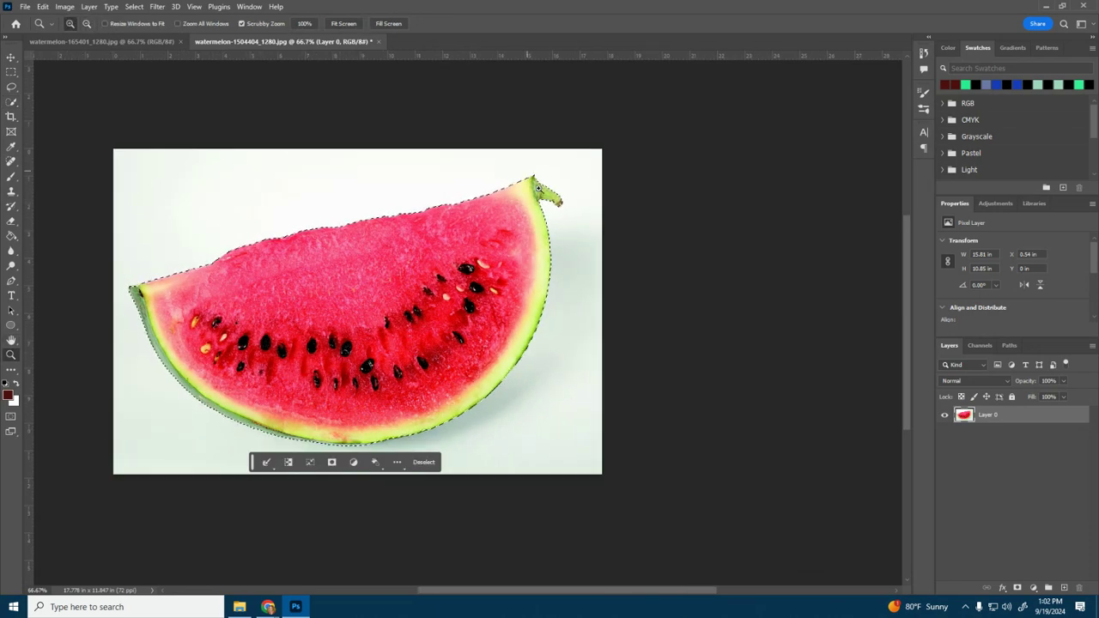
pyautogui.click(548, 194)
pyautogui.click(549, 198)
pyautogui.click(549, 198)
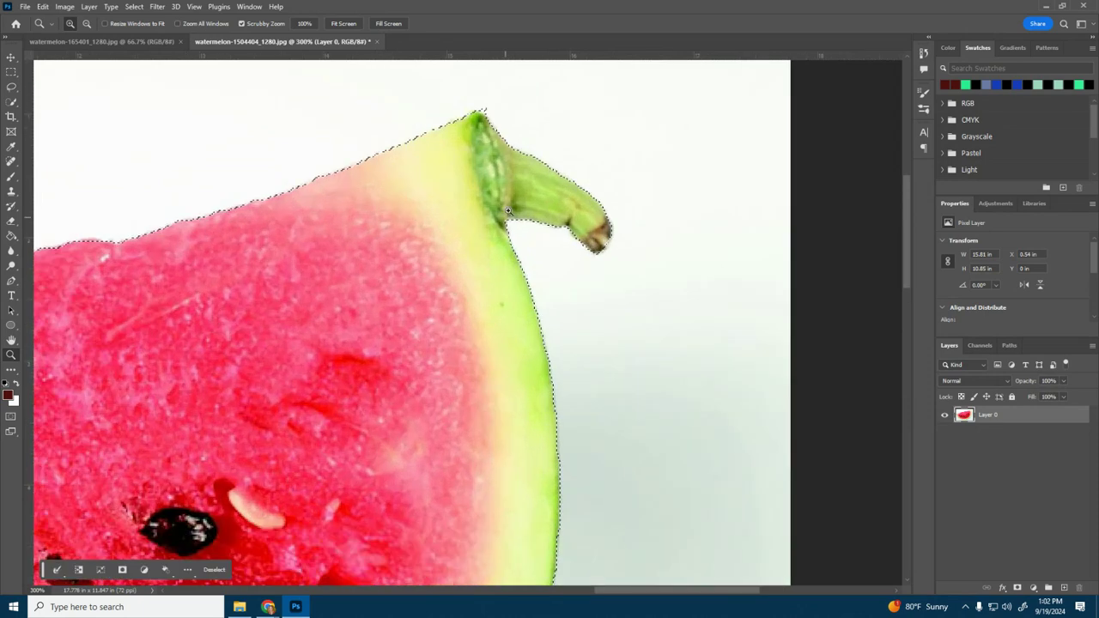
pyautogui.click(86, 23)
pyautogui.click(485, 386)
pyautogui.click(484, 387)
pyautogui.click(484, 388)
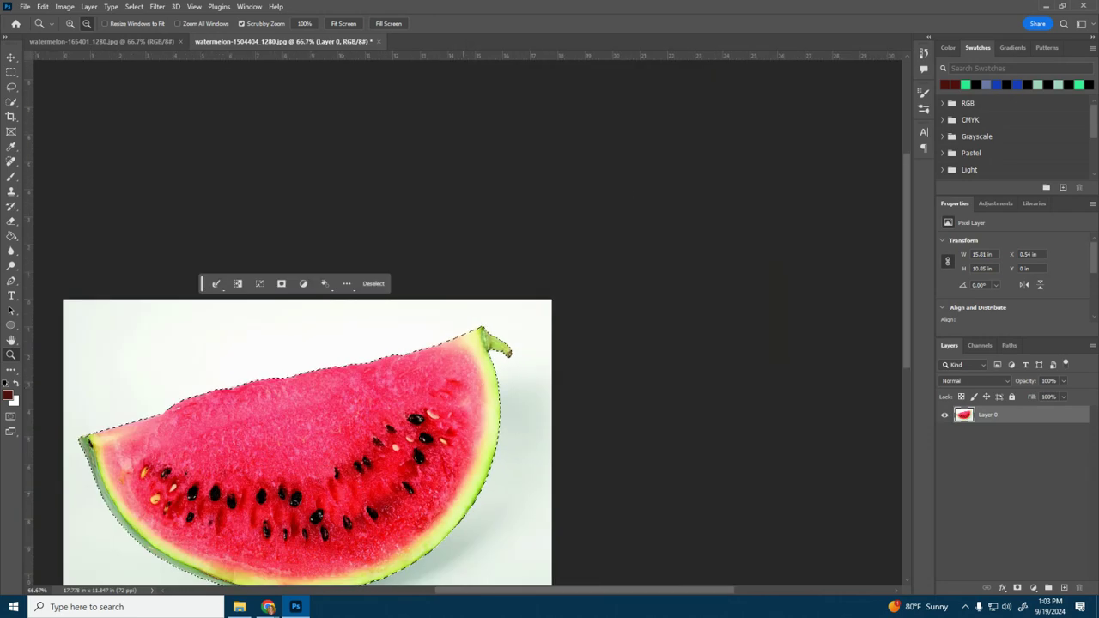
pyautogui.moveTo(559, 593); pyautogui.dragTo(518, 590)
pyautogui.scroll(-2, 454, 448)
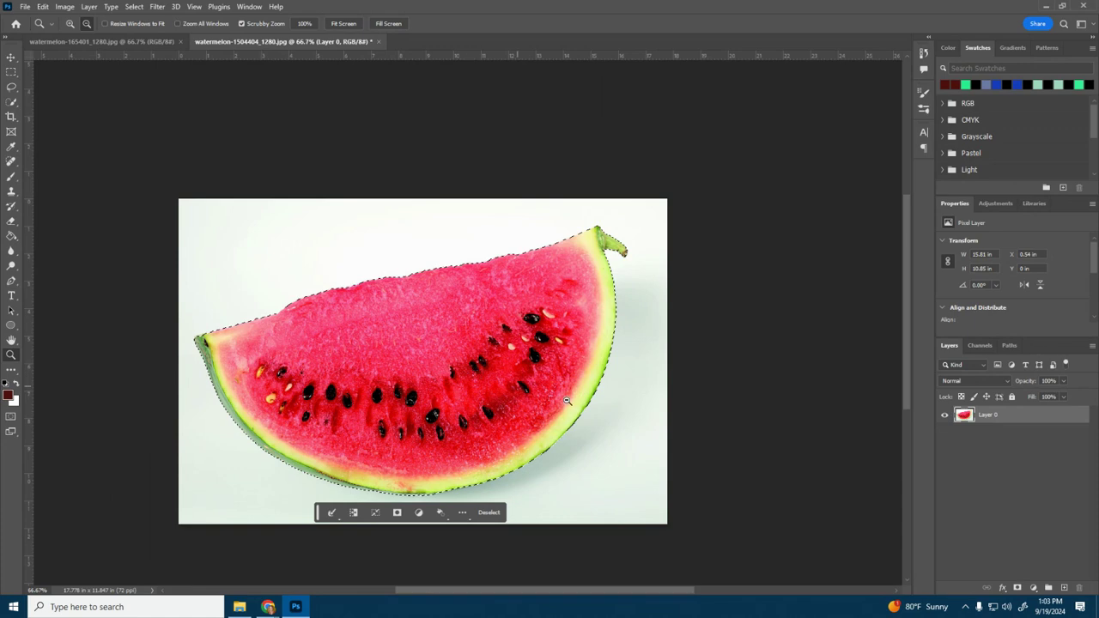
pyautogui.moveTo(318, 513); pyautogui.dragTo(600, 159)
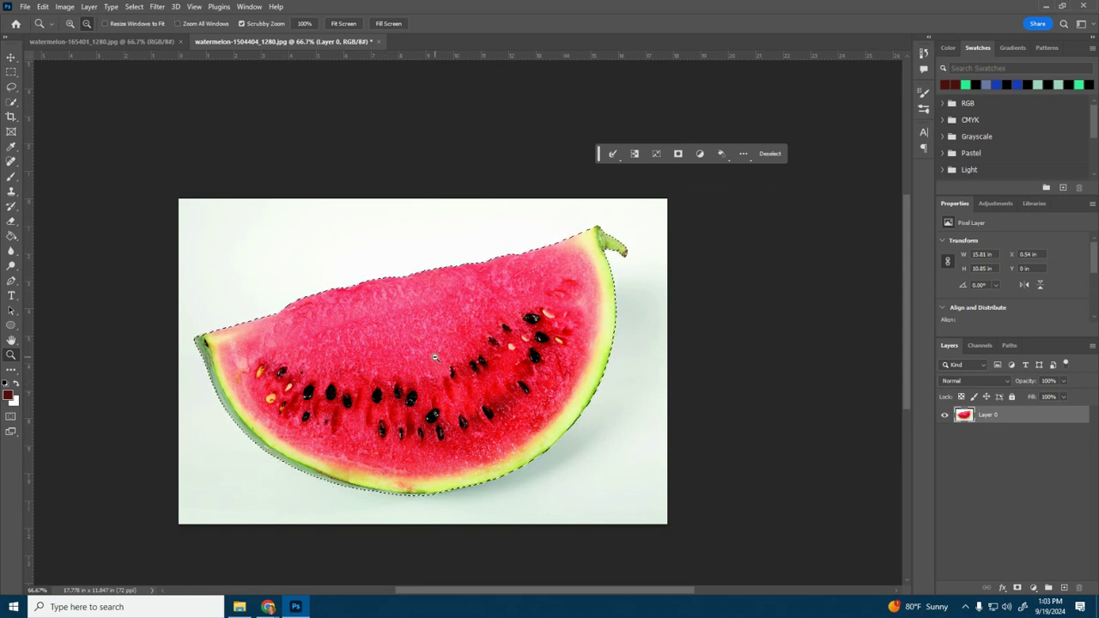
# - Invert the selection, delete the white background, and deselect
pyautogui.click(135, 7)
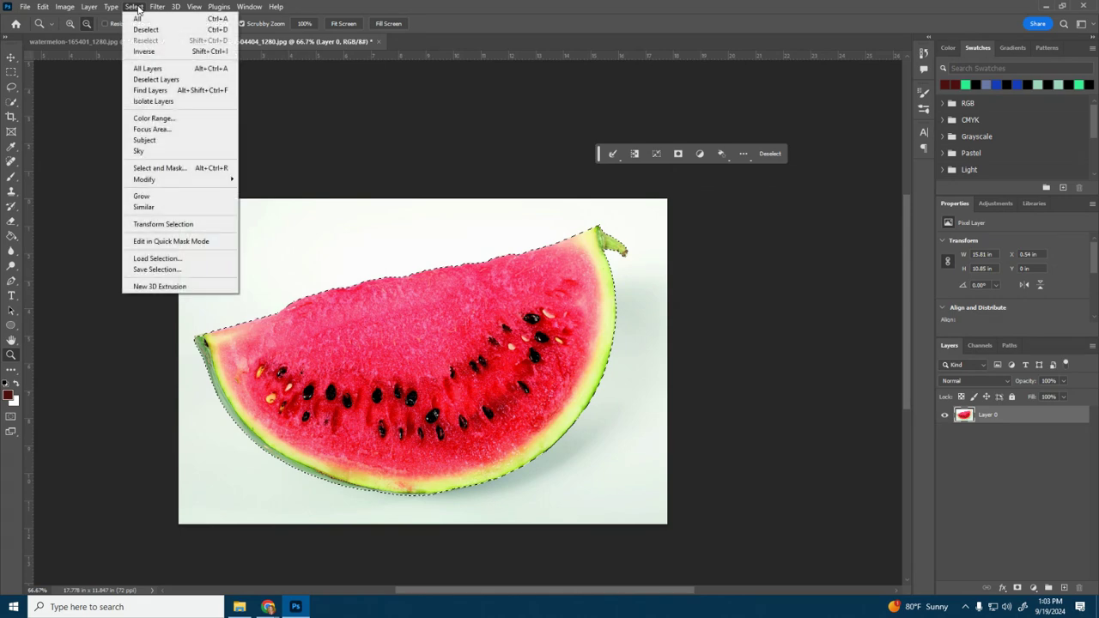
pyautogui.click(143, 51)
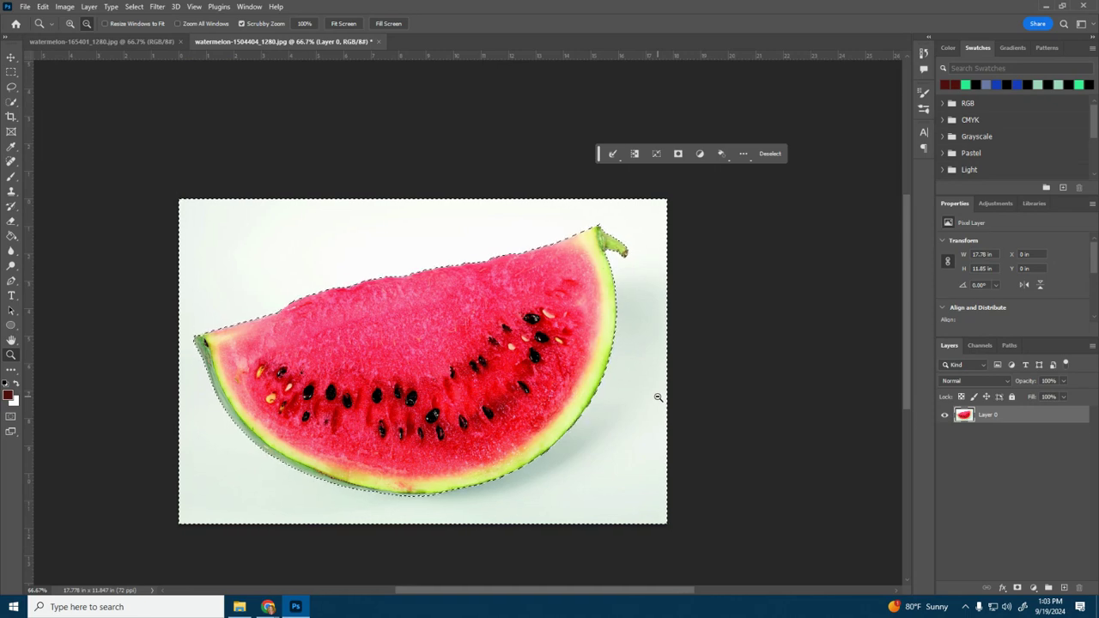
pyautogui.press('Delete')
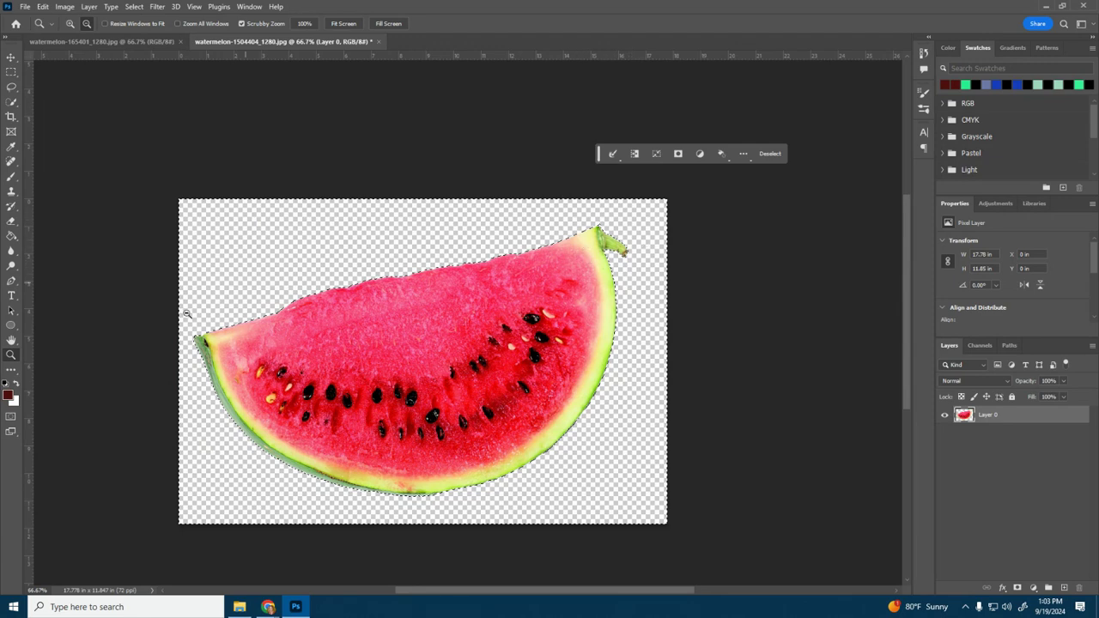
pyautogui.click(135, 8)
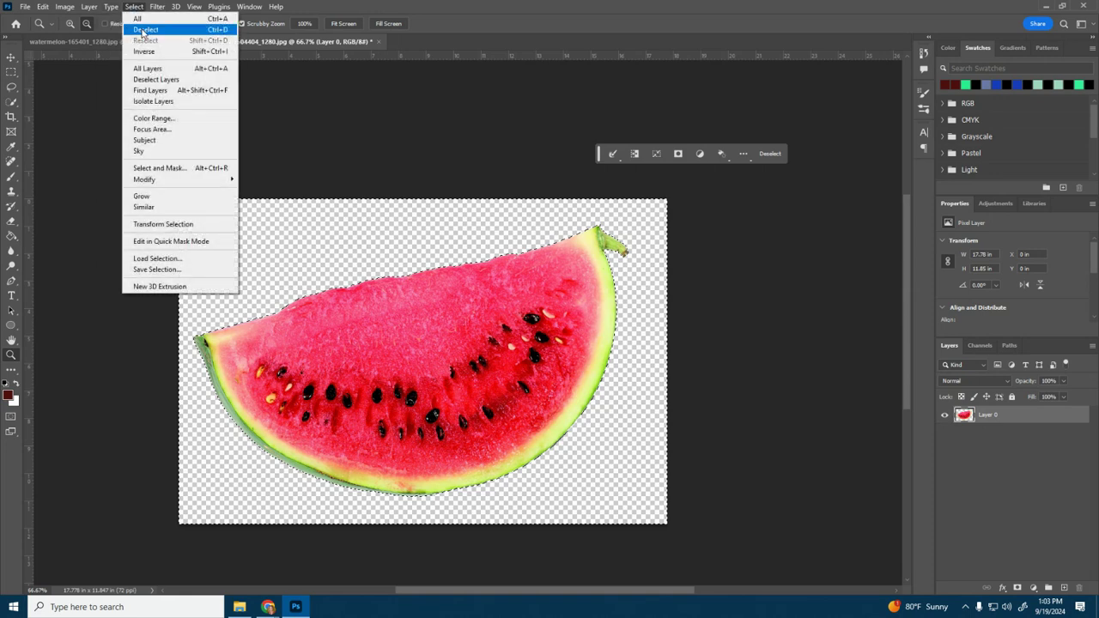
pyautogui.click(144, 33)
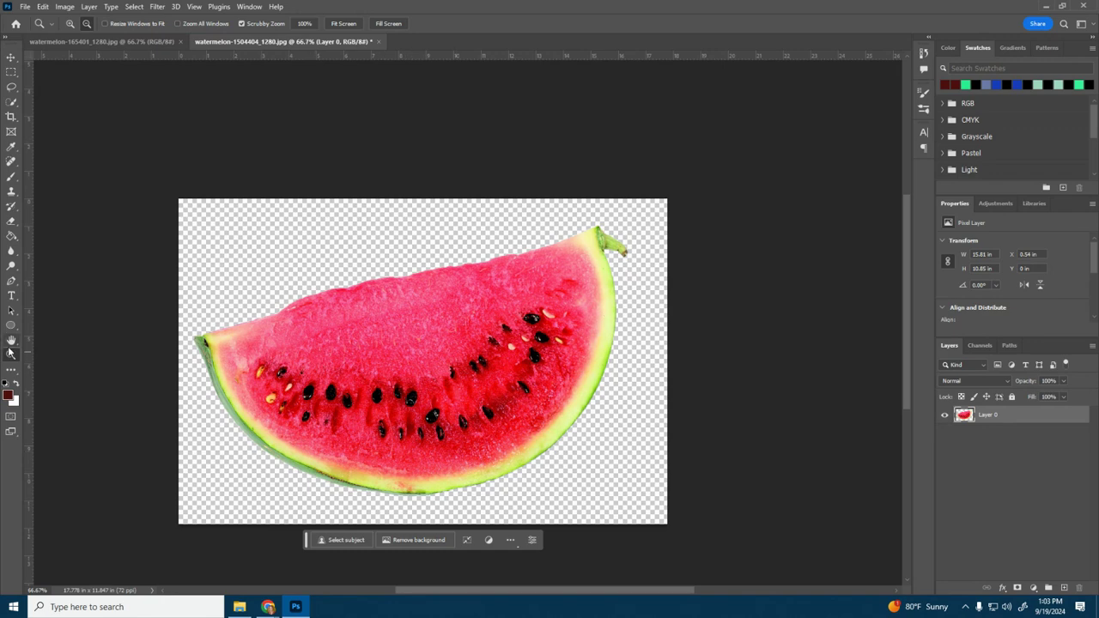
# - Zoom in and pan to inspect the cut-out watermelon slice
pyautogui.click(573, 284)
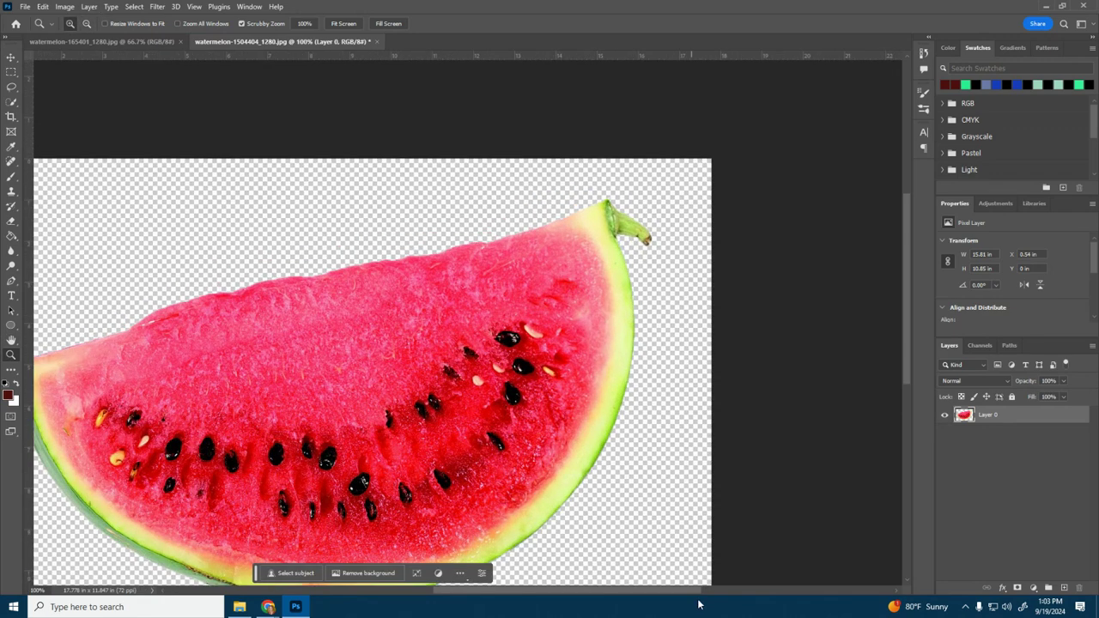
pyautogui.moveTo(673, 594); pyautogui.dragTo(657, 594)
pyautogui.click(11, 340)
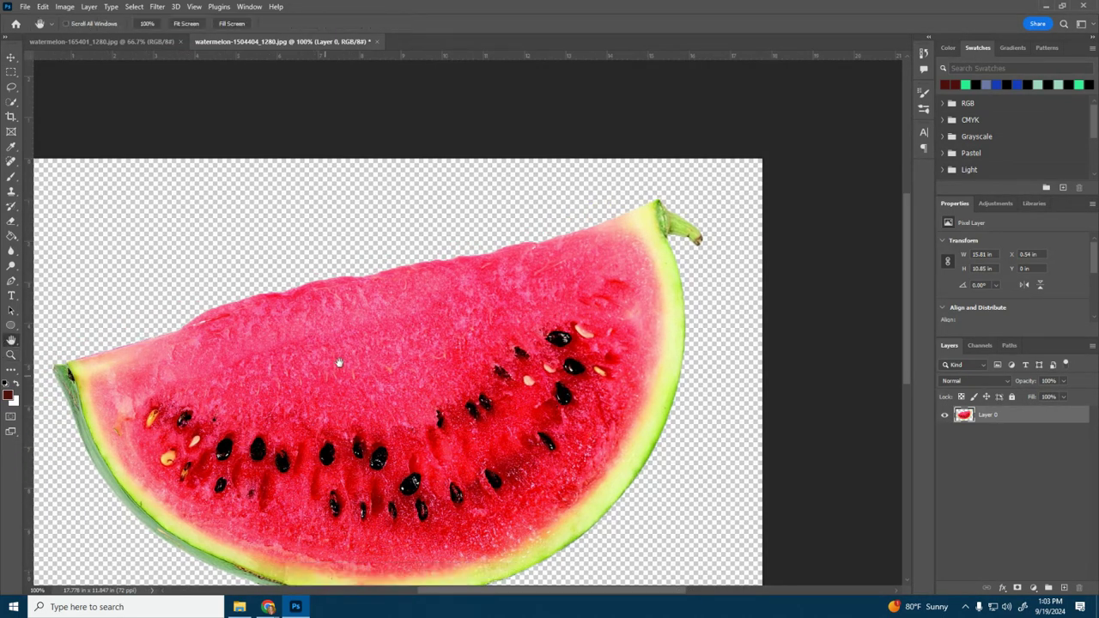
pyautogui.moveTo(335, 386); pyautogui.dragTo(404, 304)
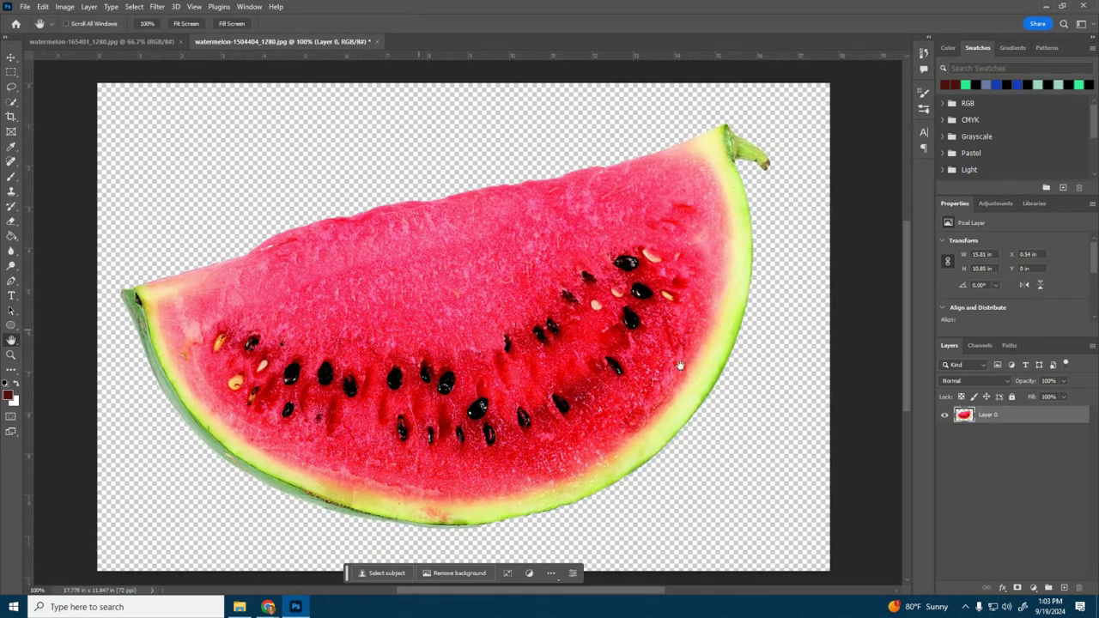
# - Add a new Layer 1 beneath the watermelon's Layer 0 and select the Gradient tool
pyautogui.click(1065, 588)
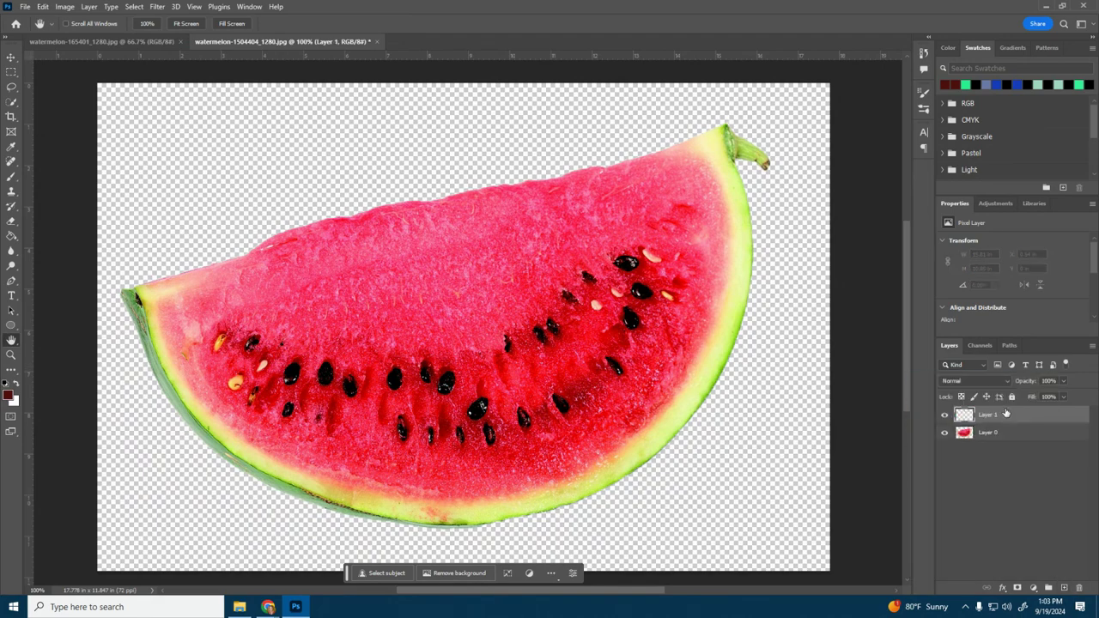
pyautogui.moveTo(1006, 414); pyautogui.dragTo(1007, 439)
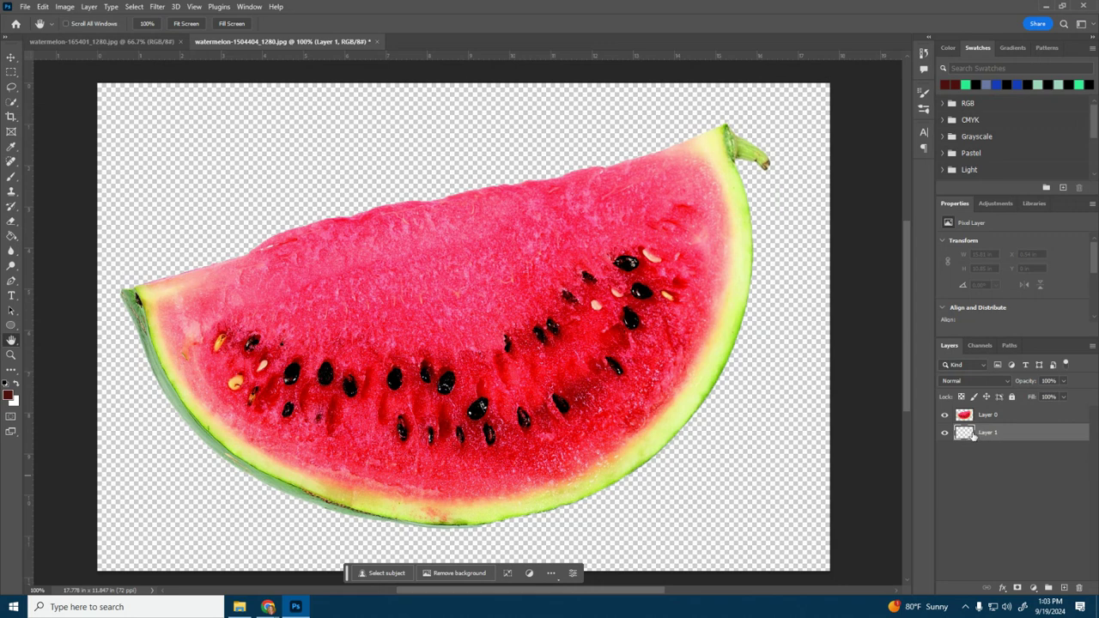
pyautogui.click(12, 237)
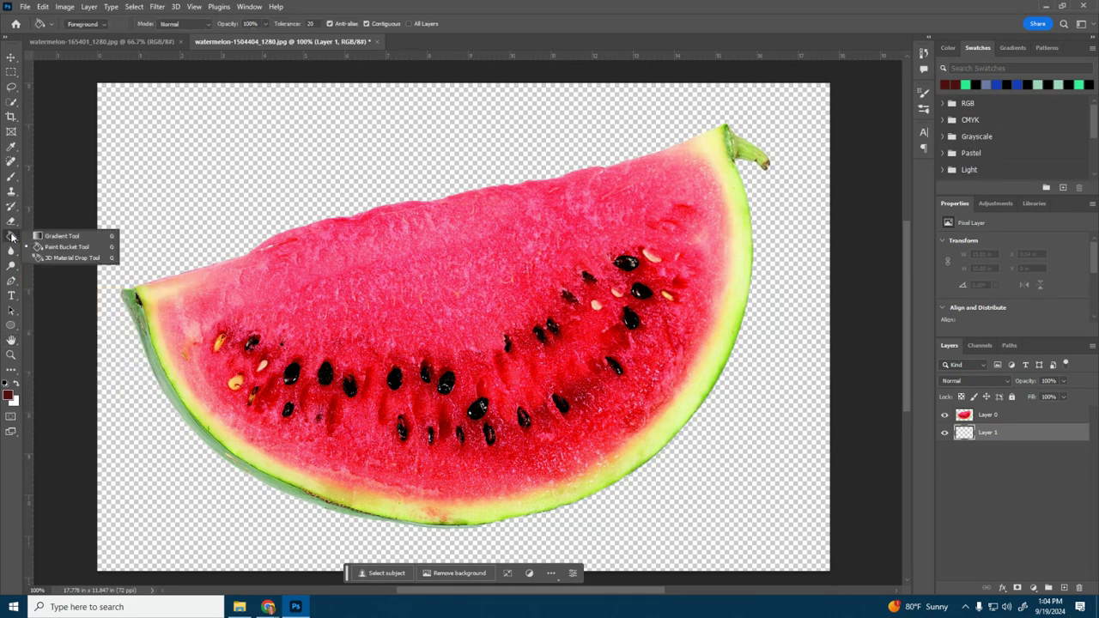
pyautogui.click(11, 373)
pyautogui.click(11, 373)
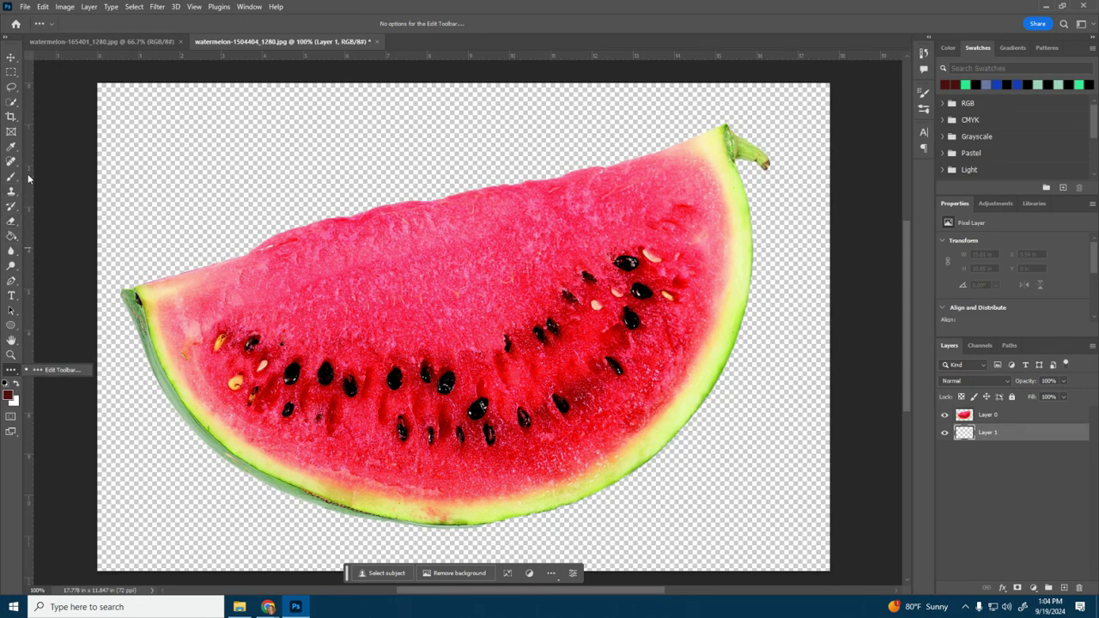
pyautogui.click(10, 237)
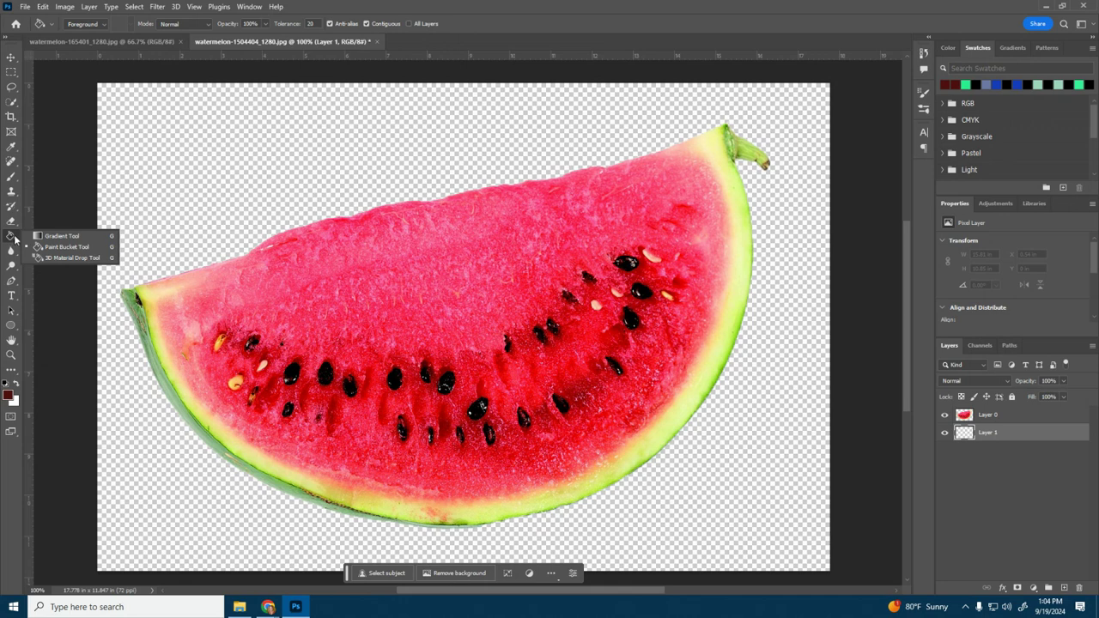
pyautogui.click(80, 237)
# - Choose the magenta-to-purple preset from the Purples gradient folder
pyautogui.click(180, 25)
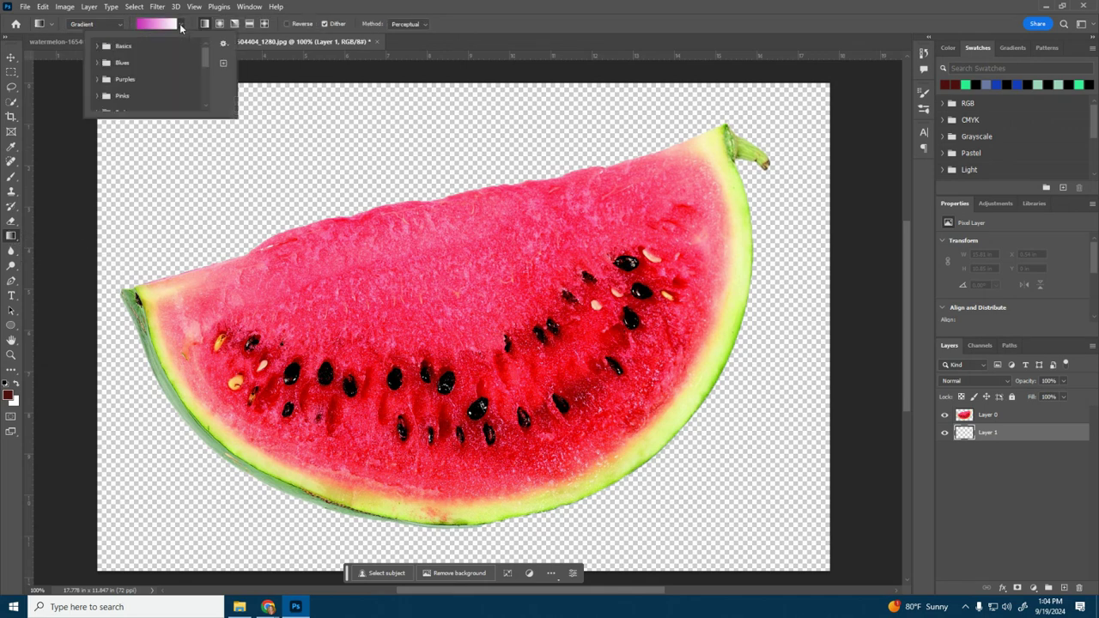
pyautogui.click(98, 46)
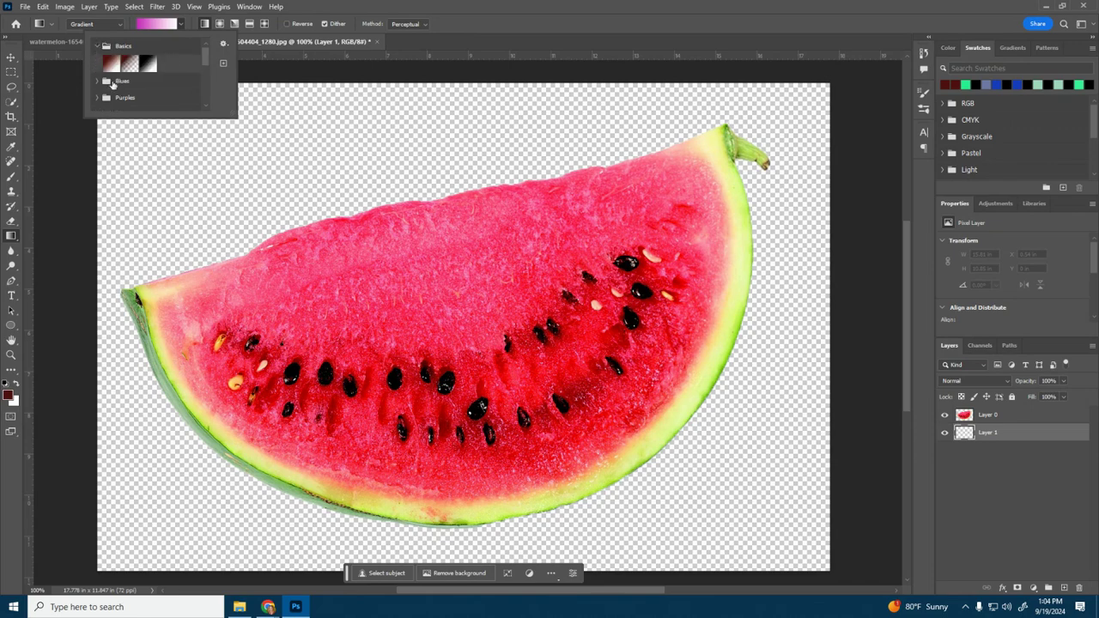
pyautogui.click(99, 84)
pyautogui.scroll(-4, 129, 77)
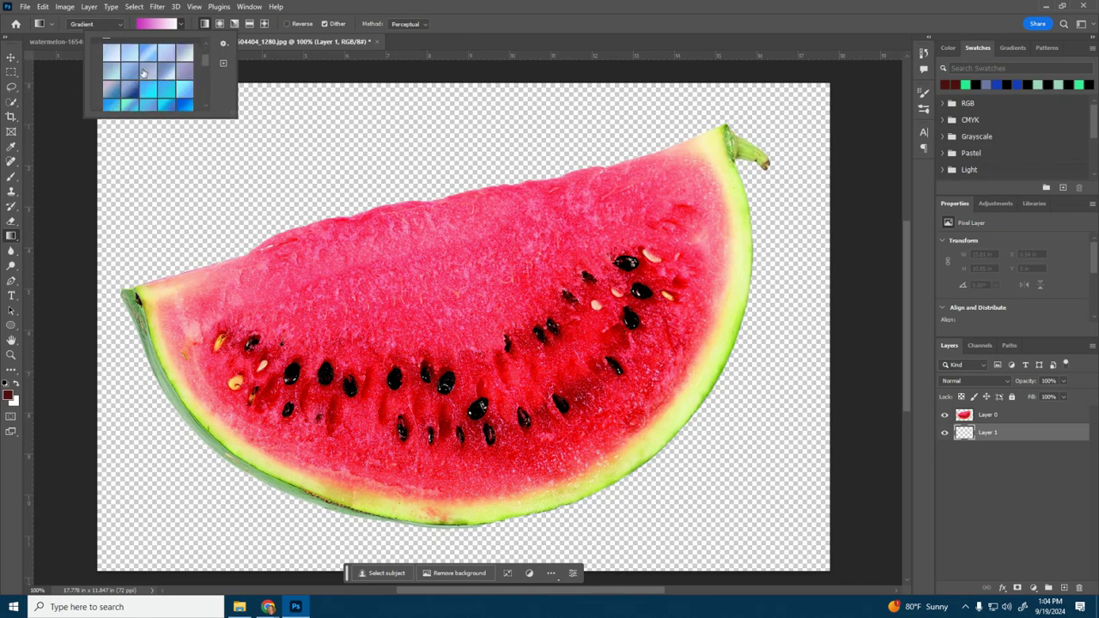
pyautogui.scroll(-1, 147, 78)
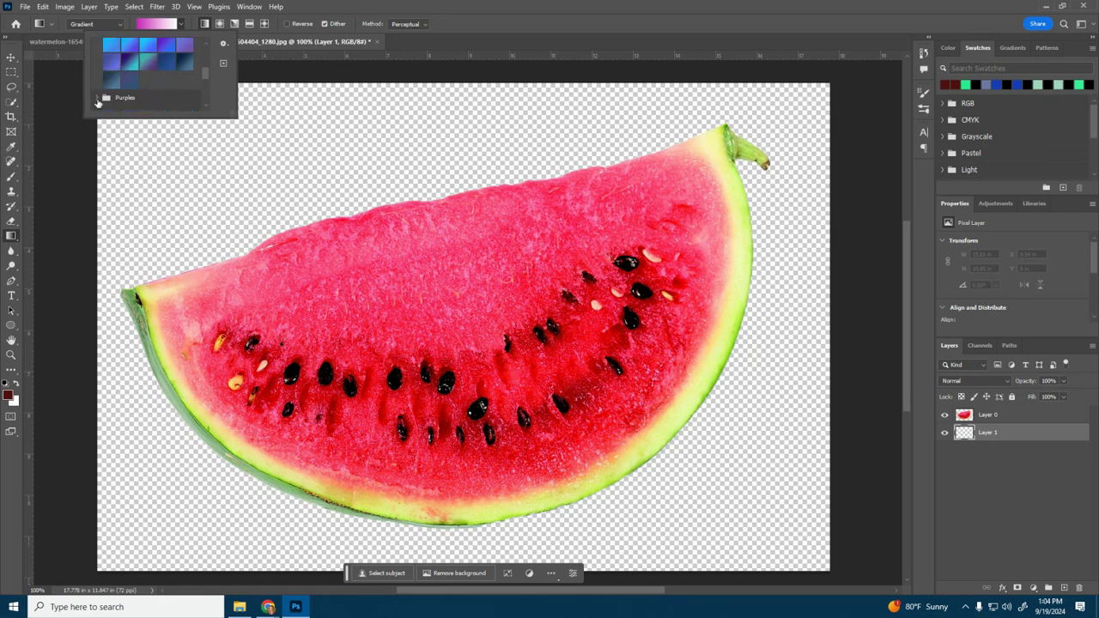
pyautogui.click(98, 101)
pyautogui.scroll(-3, 146, 73)
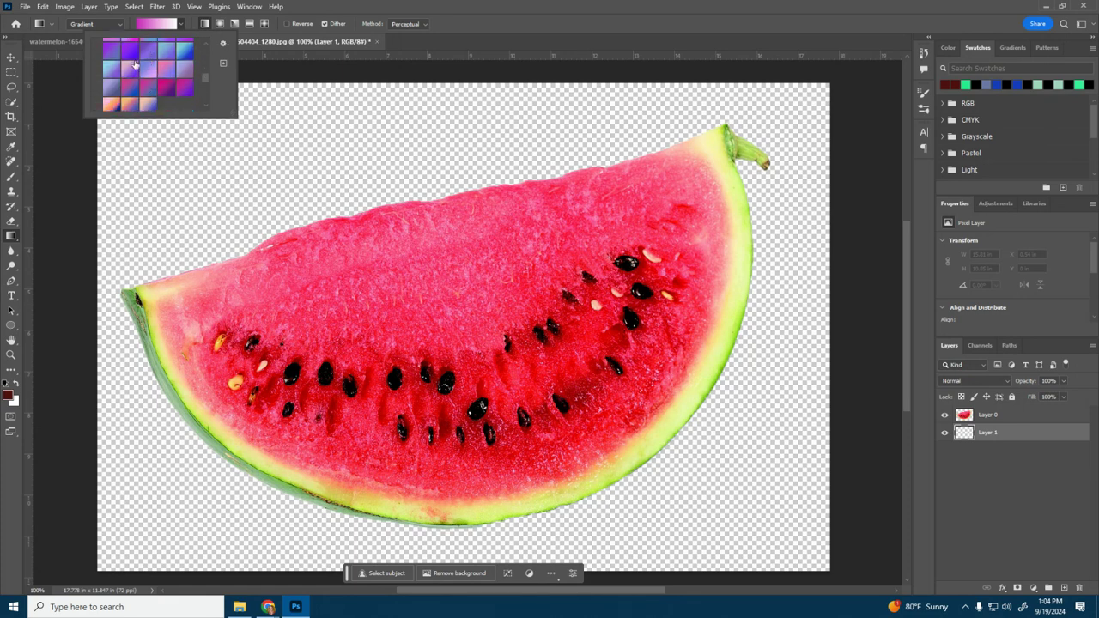
pyautogui.click(165, 87)
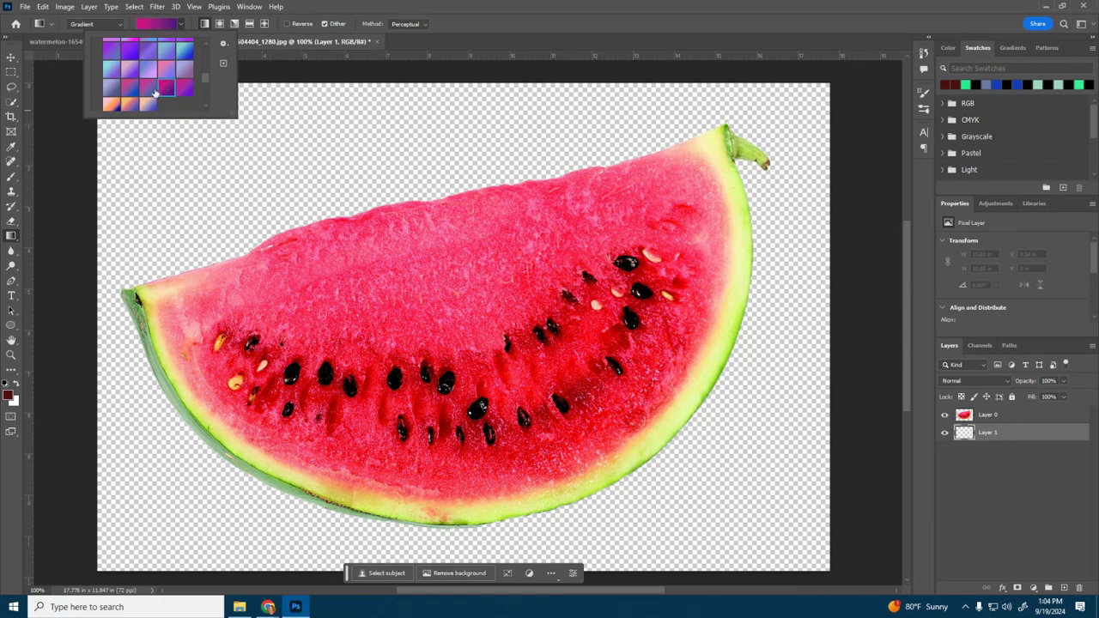
pyautogui.click(185, 29)
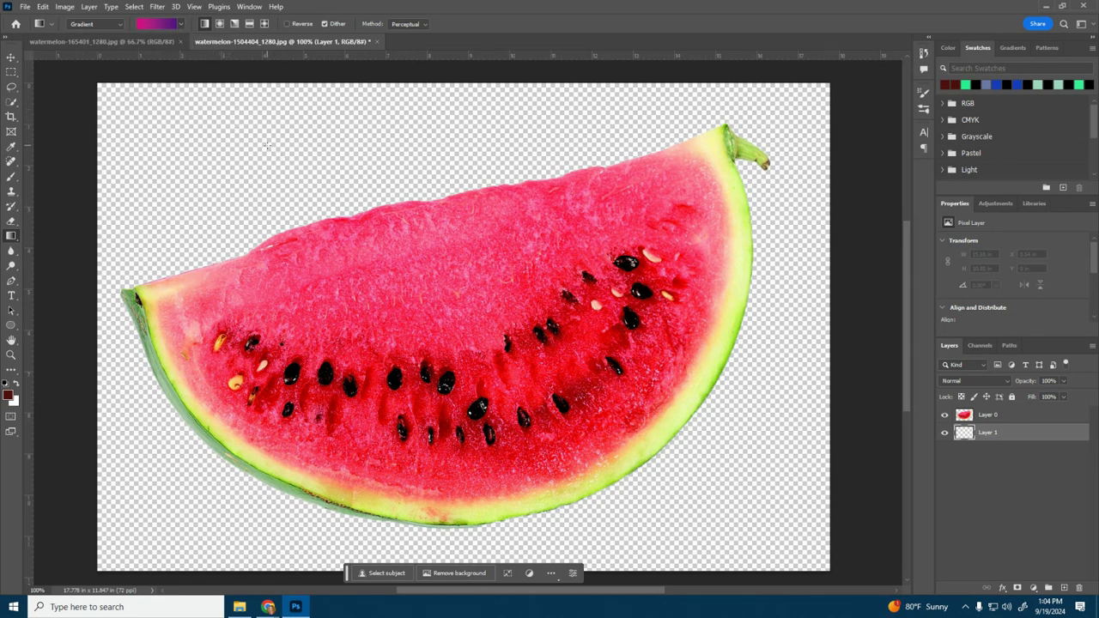
# - Fill the background layer with a gradient running horizontally across the image
pyautogui.moveTo(220, 133); pyautogui.dragTo(689, 428)
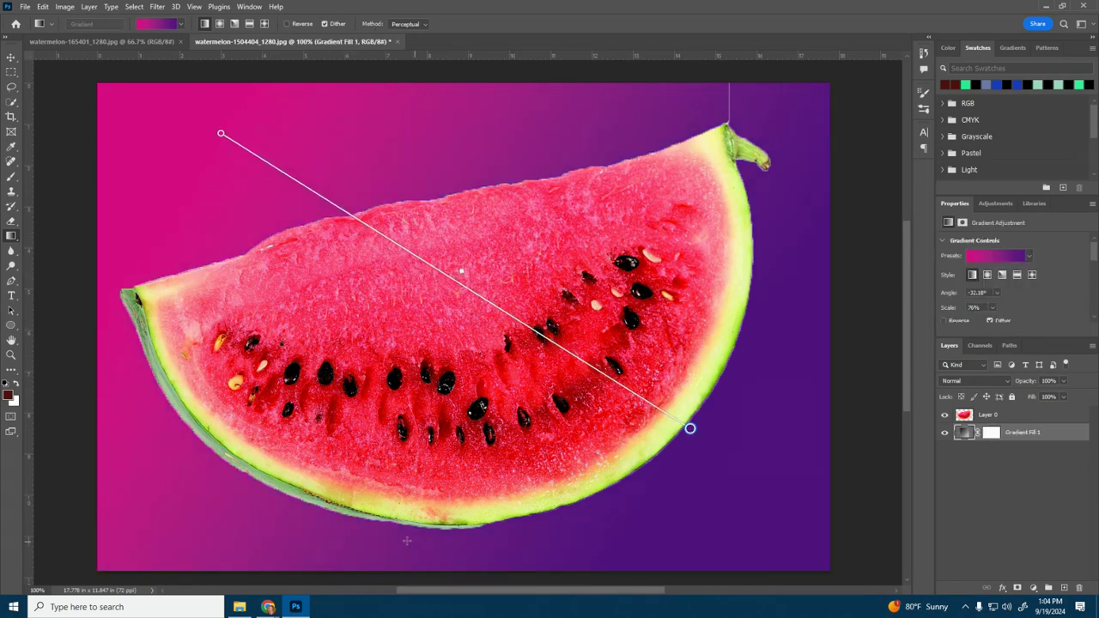
pyautogui.moveTo(403, 538); pyautogui.dragTo(581, 131)
pyautogui.moveTo(762, 221); pyautogui.dragTo(217, 192)
# - Recolour the gradient stops to blue (12507f) on the left and green (49d70a) on the right
pyautogui.doubleClick(218, 192)
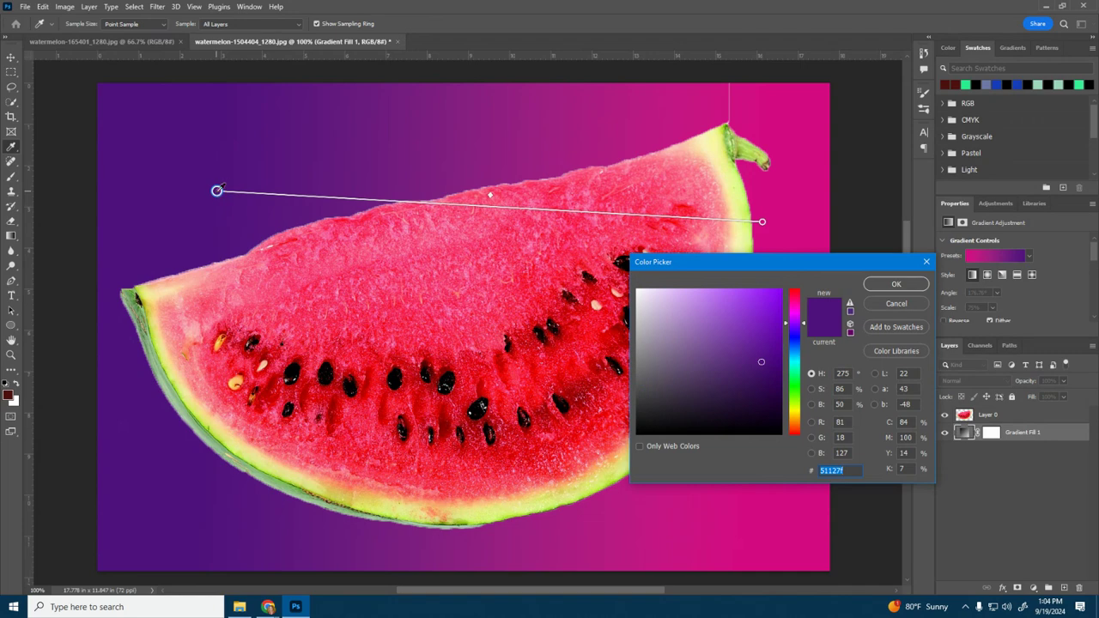
pyautogui.click(794, 351)
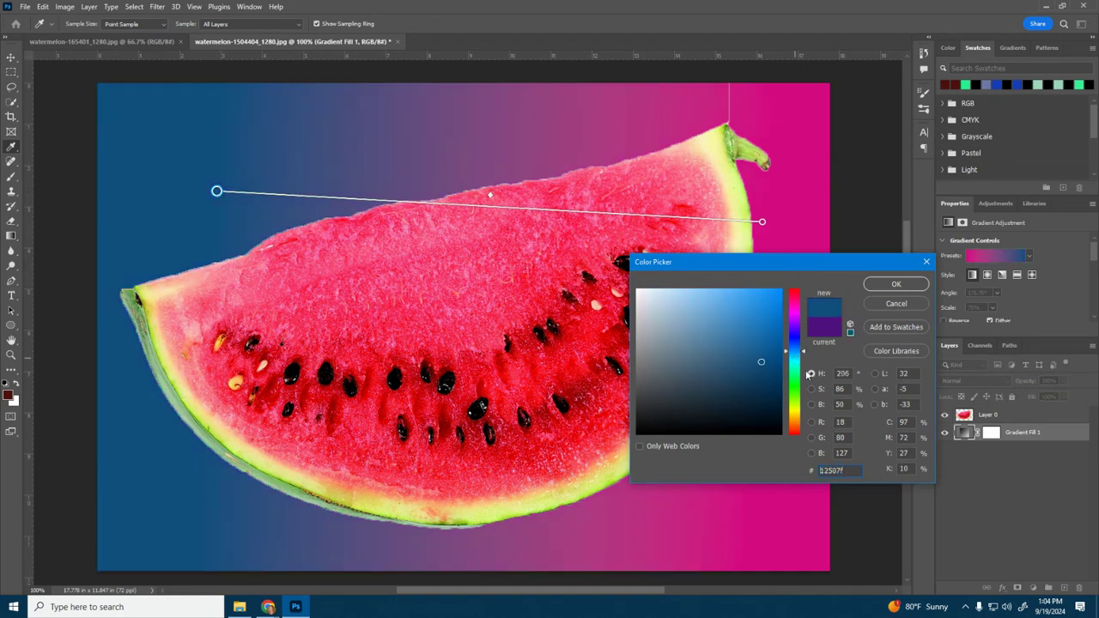
pyautogui.click(893, 284)
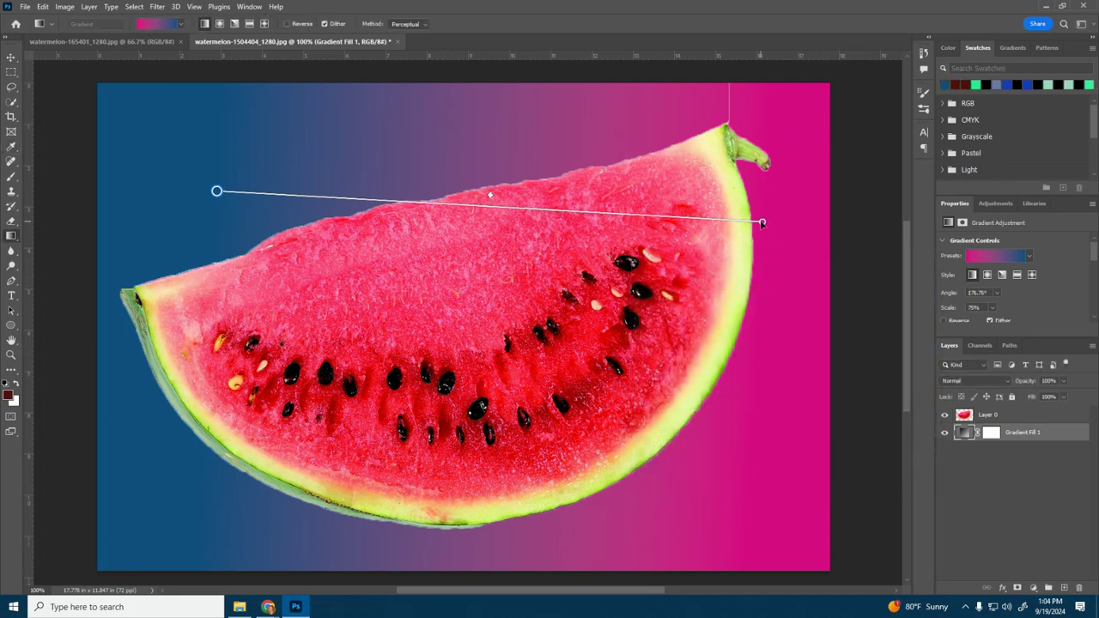
pyautogui.doubleClick(762, 223)
pyautogui.click(793, 395)
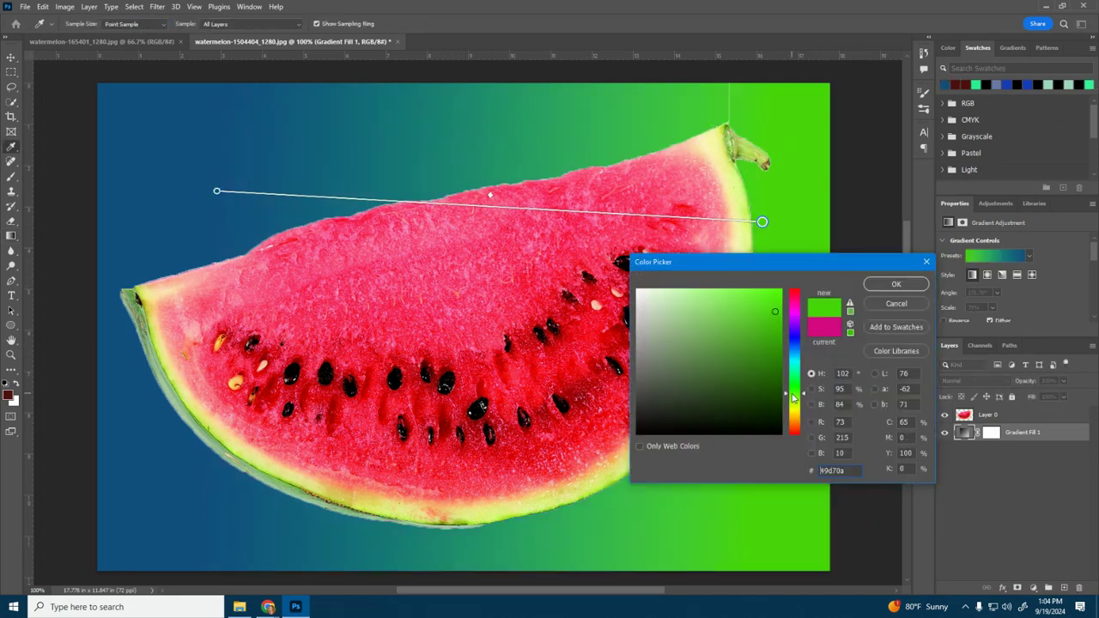
pyautogui.click(896, 284)
pyautogui.scroll(-1, 464, 305)
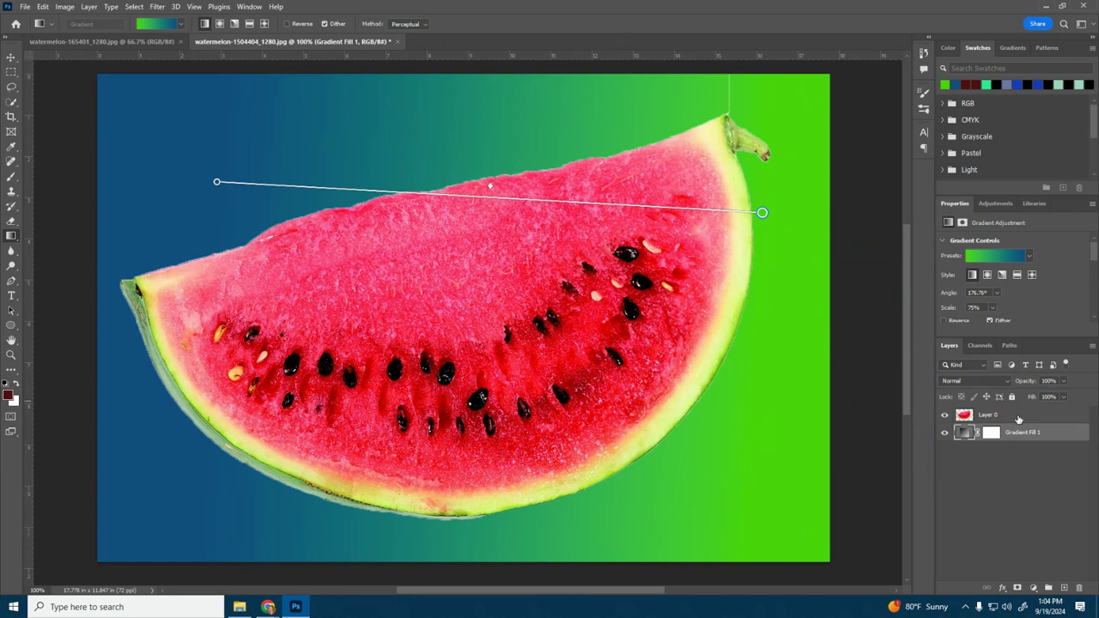
# - Select Layer 0 and zoom in closely on the watermelon stem
pyautogui.click(988, 415)
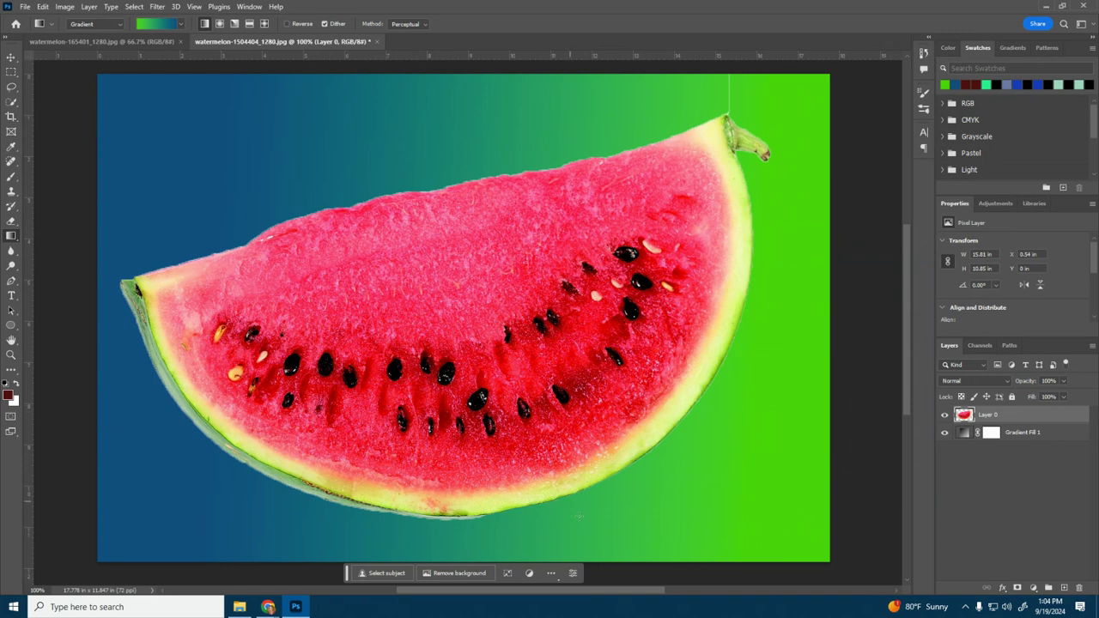
pyautogui.scroll(3, 472, 535)
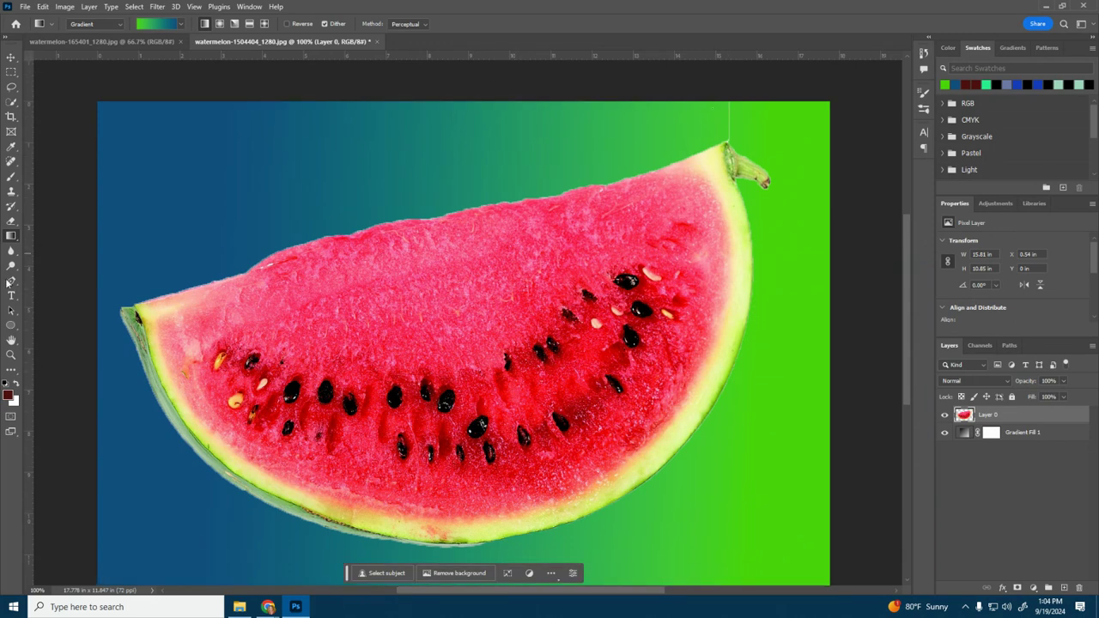
pyautogui.click(11, 355)
pyautogui.click(731, 150)
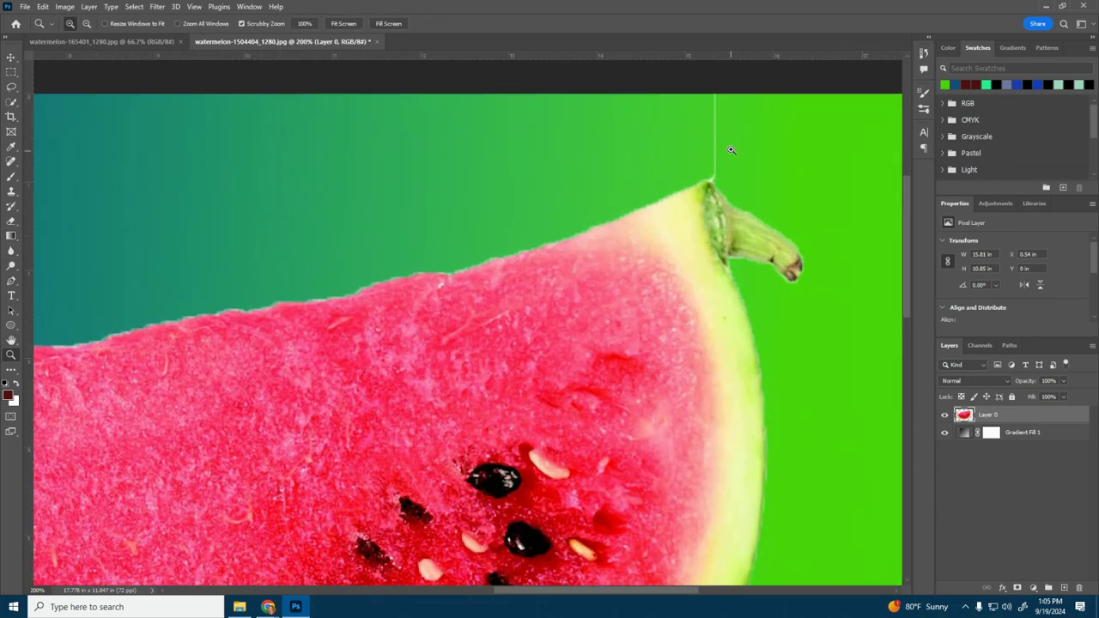
pyautogui.click(731, 150)
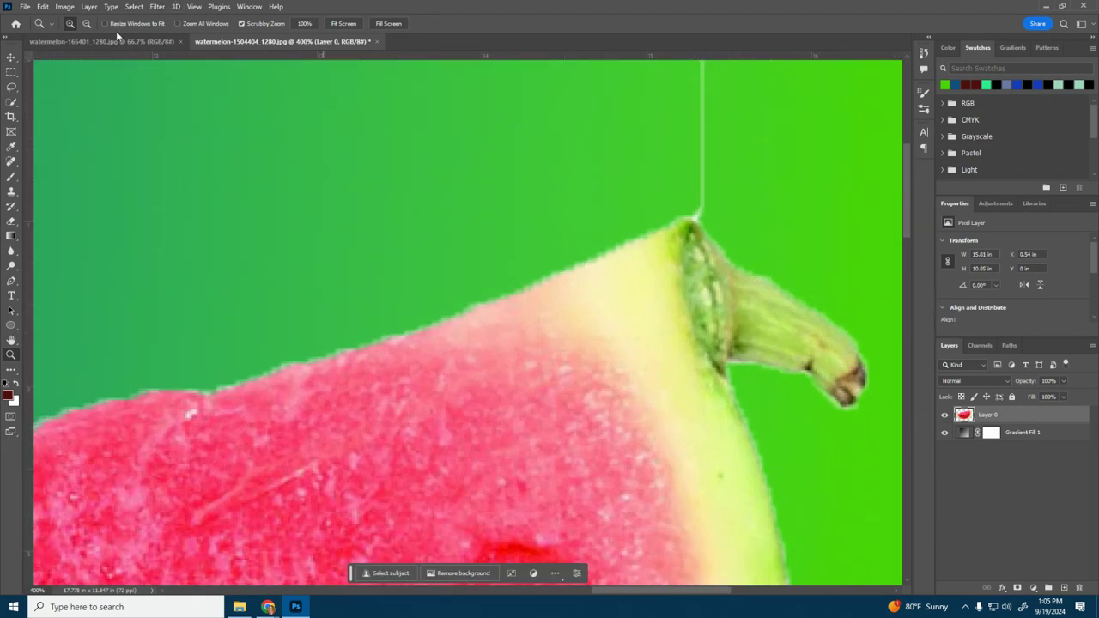
pyautogui.click(86, 23)
pyautogui.click(496, 399)
pyautogui.click(494, 385)
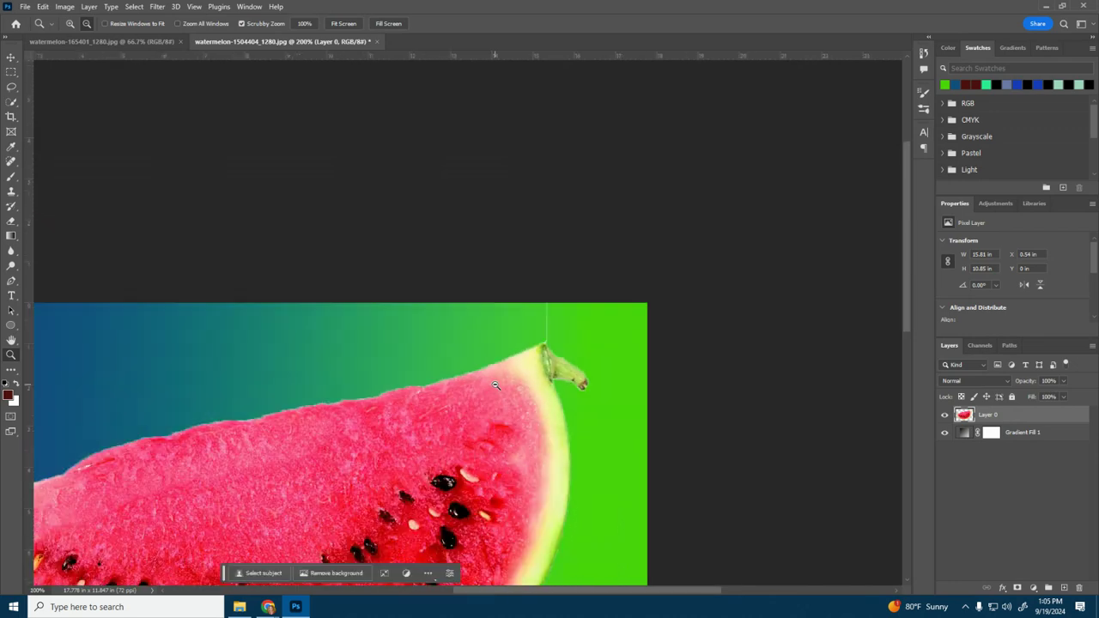
pyautogui.click(69, 24)
pyautogui.click(550, 344)
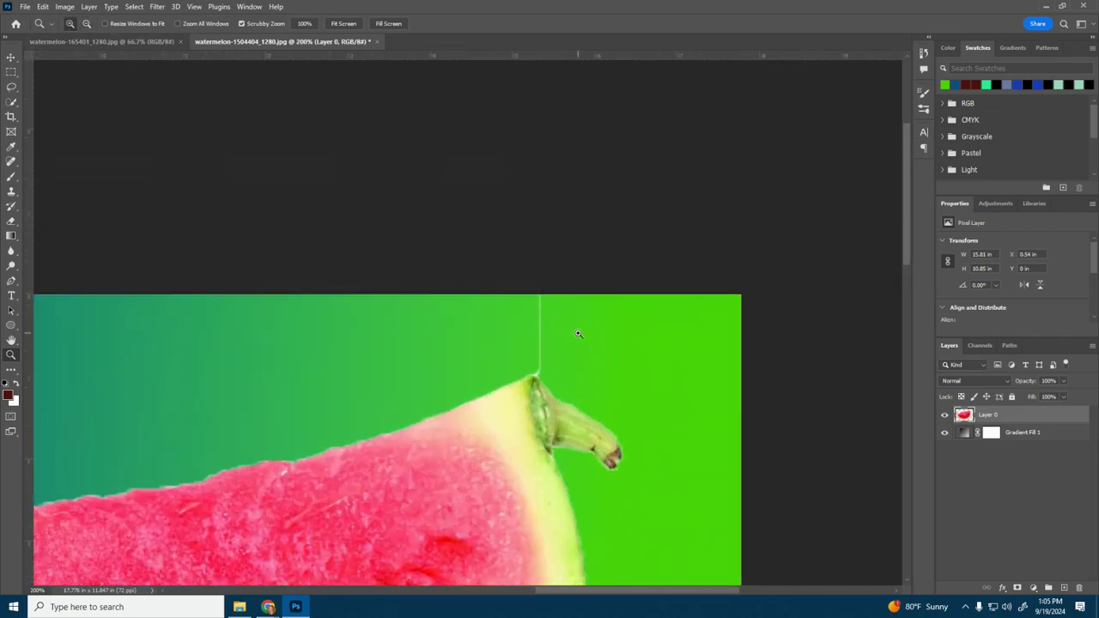
pyautogui.click(549, 345)
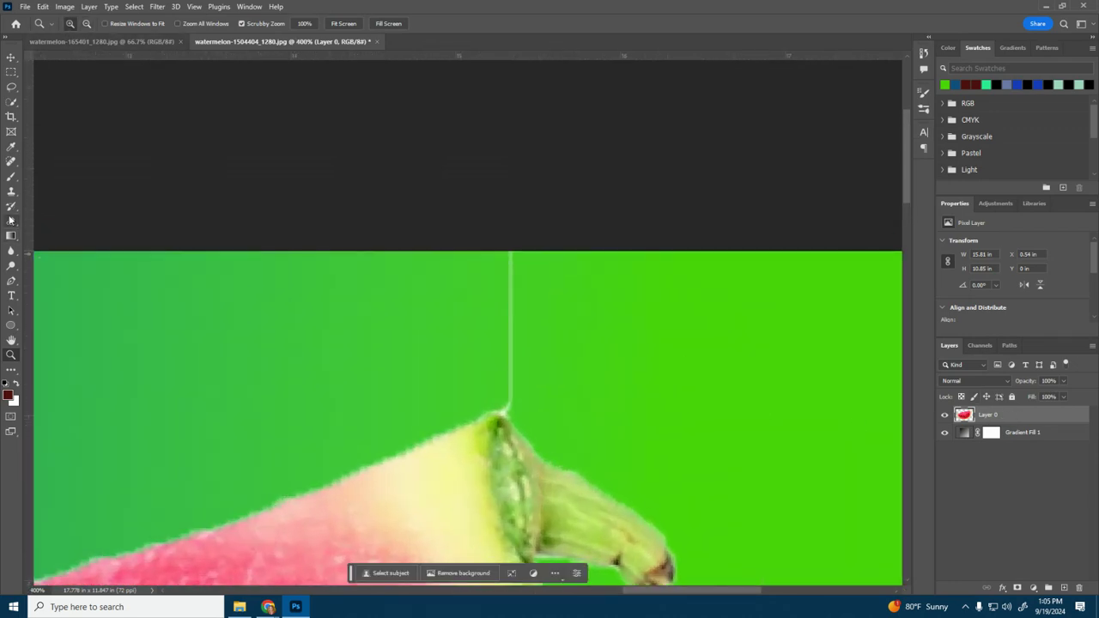
# - Erase the white line above the stem and pan along the rind to check the edges
pyautogui.click(11, 223)
pyautogui.moveTo(483, 263)
pyautogui.mouseDown()
pyautogui.moveTo(510, 266)
pyautogui.moveTo(515, 378)
pyautogui.mouseUp()
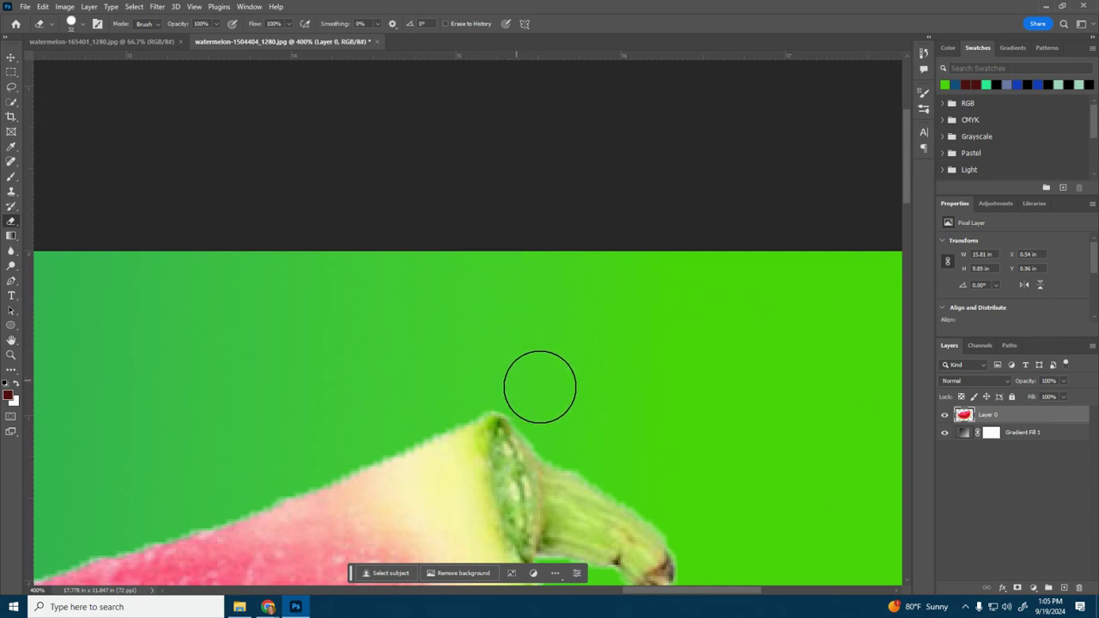
pyautogui.scroll(-1, 552, 368)
pyautogui.scroll(-4, 552, 368)
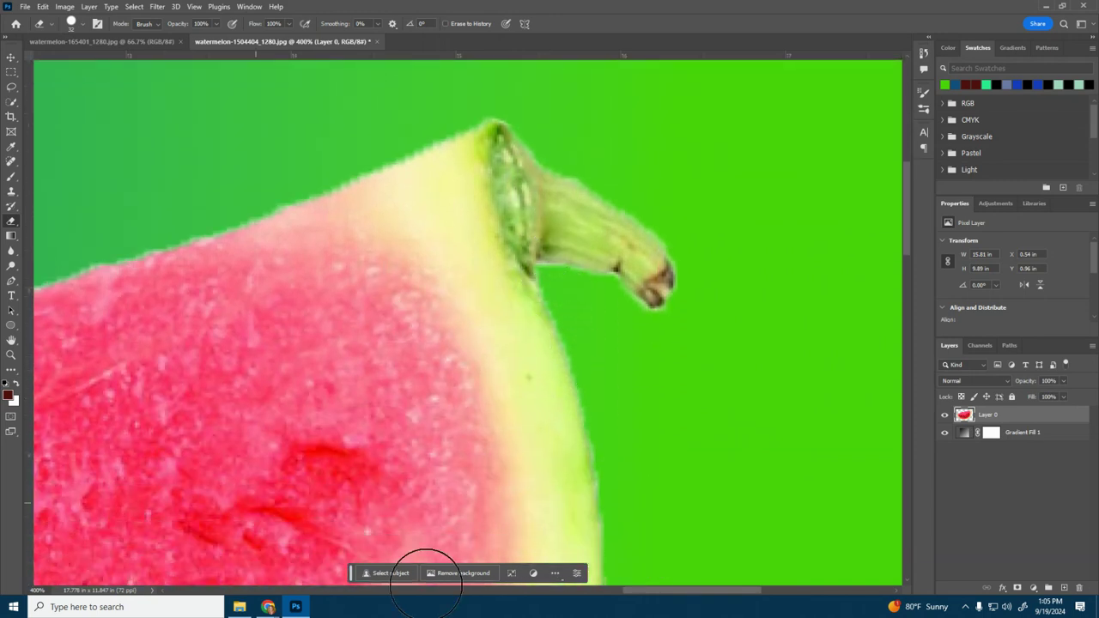
pyautogui.scroll(-1, 608, 527)
pyautogui.scroll(-1, 608, 528)
pyautogui.press('space')
pyautogui.moveTo(507, 481)
pyautogui.mouseDown()
pyautogui.moveTo(491, 398)
pyautogui.moveTo(536, 290)
pyautogui.moveTo(687, 221)
pyautogui.mouseUp()
pyautogui.scroll(-2, 679, 274)
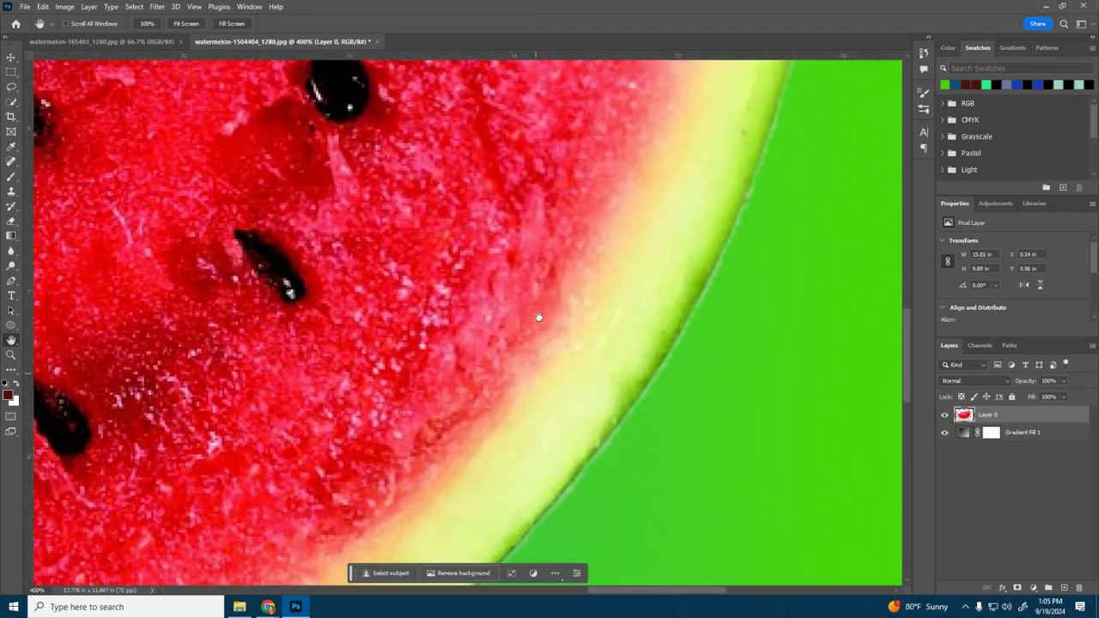
pyautogui.scroll(-3, 412, 343)
pyautogui.moveTo(295, 416); pyautogui.dragTo(447, 464)
# - Zoom back out to view the whole composition
pyautogui.click(12, 355)
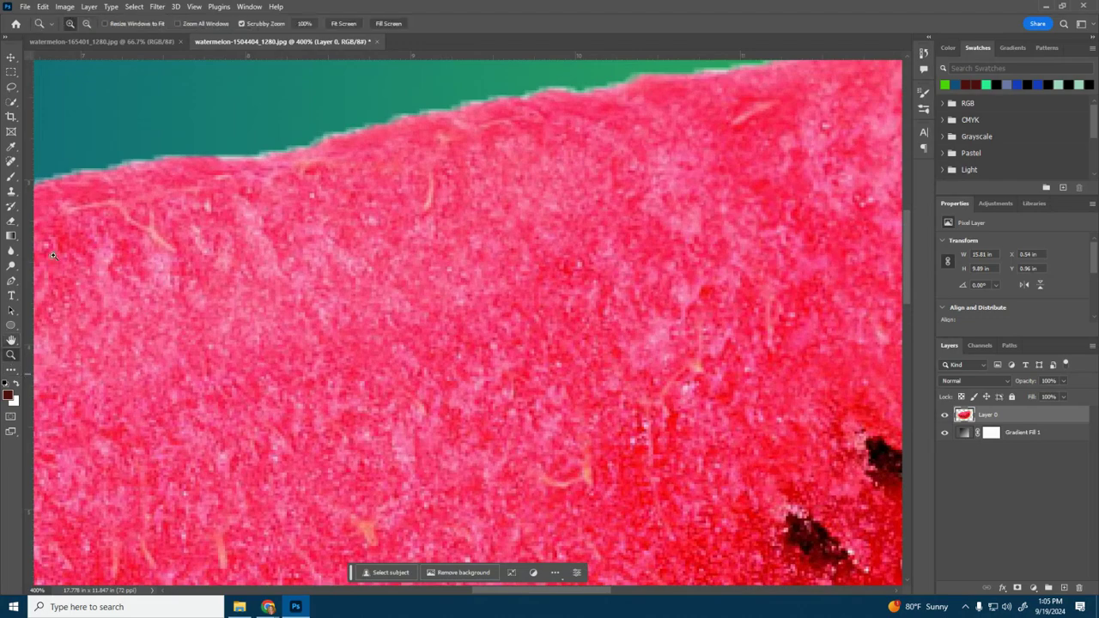
pyautogui.click(86, 24)
pyautogui.click(304, 297)
pyautogui.click(303, 296)
pyautogui.scroll(-1, 305, 297)
pyautogui.moveTo(635, 592); pyautogui.dragTo(593, 592)
pyautogui.scroll(-2, 584, 595)
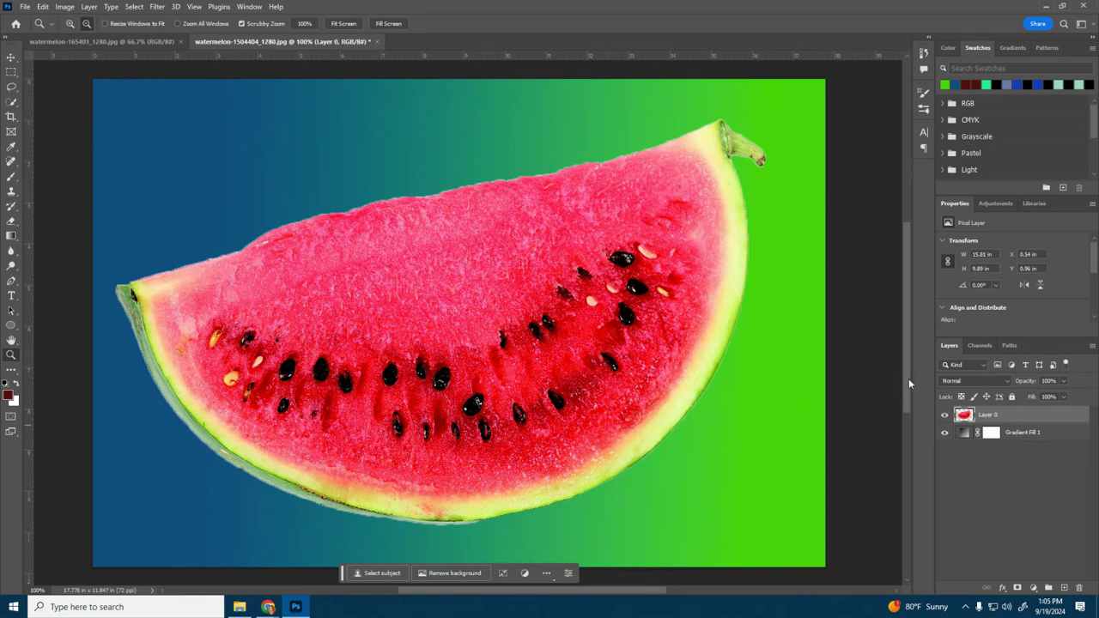
pyautogui.scroll(1, 908, 367)
pyautogui.scroll(-1, 908, 376)
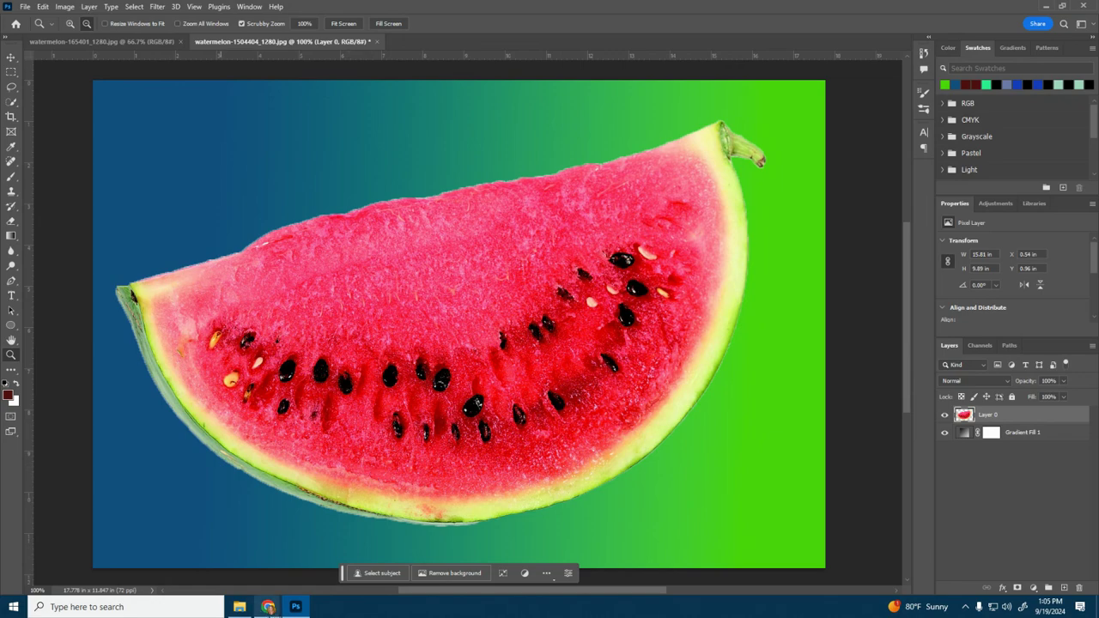
# - Search Pixabay for 'angry face' and scroll through the results
pyautogui.moveTo(268, 607)
pyautogui.click(135, 585)
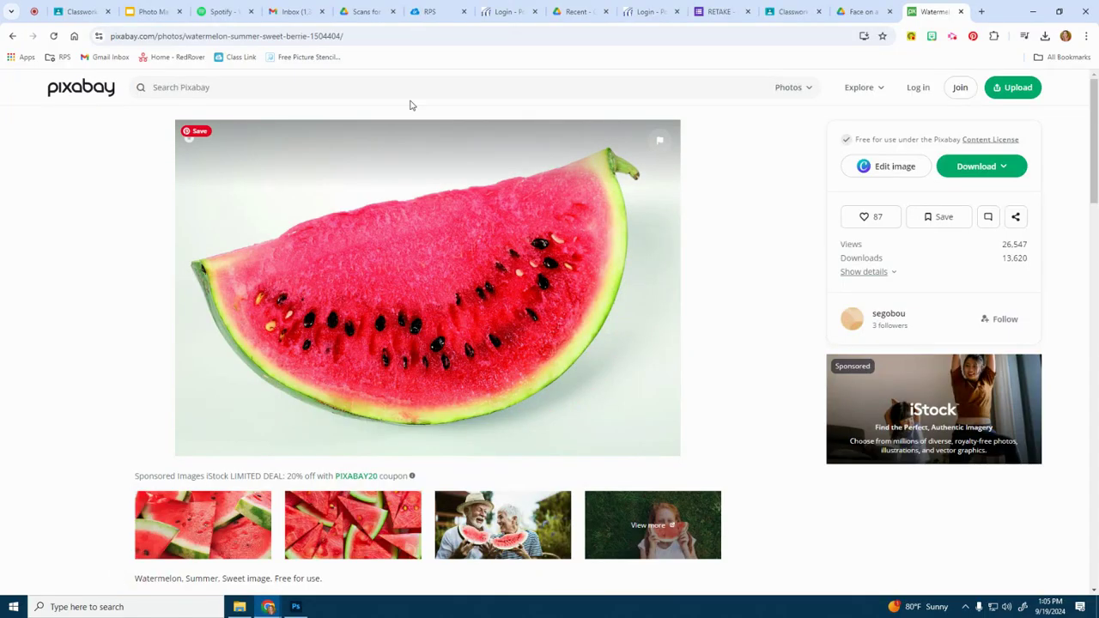
pyautogui.click(216, 89)
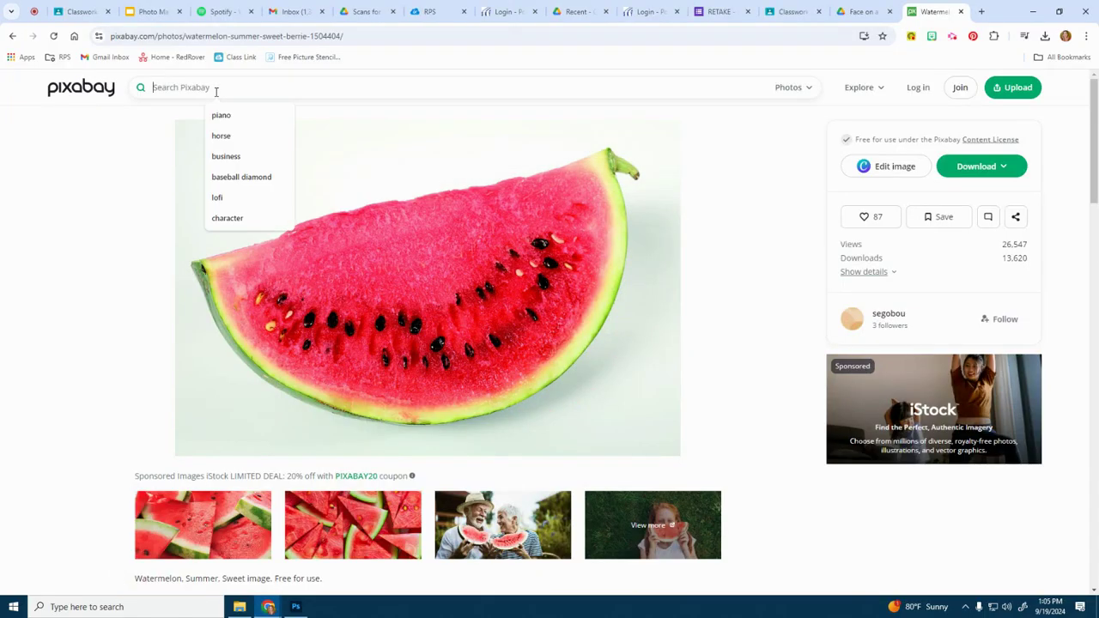
pyautogui.write('angry face')
pyautogui.press('Return')
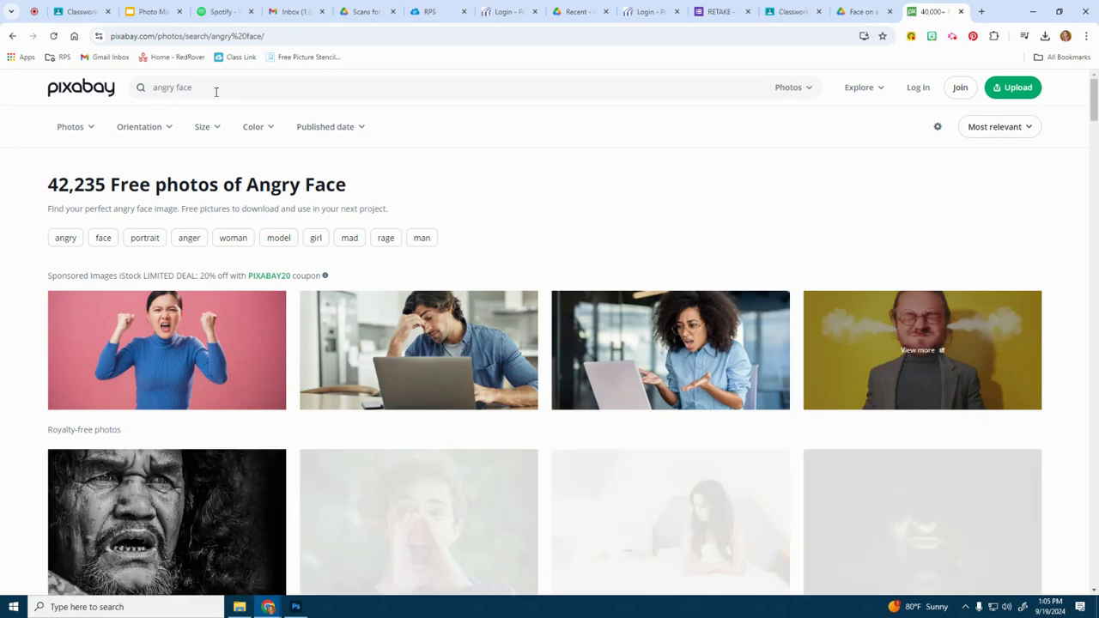
pyautogui.scroll(-4, 764, 304)
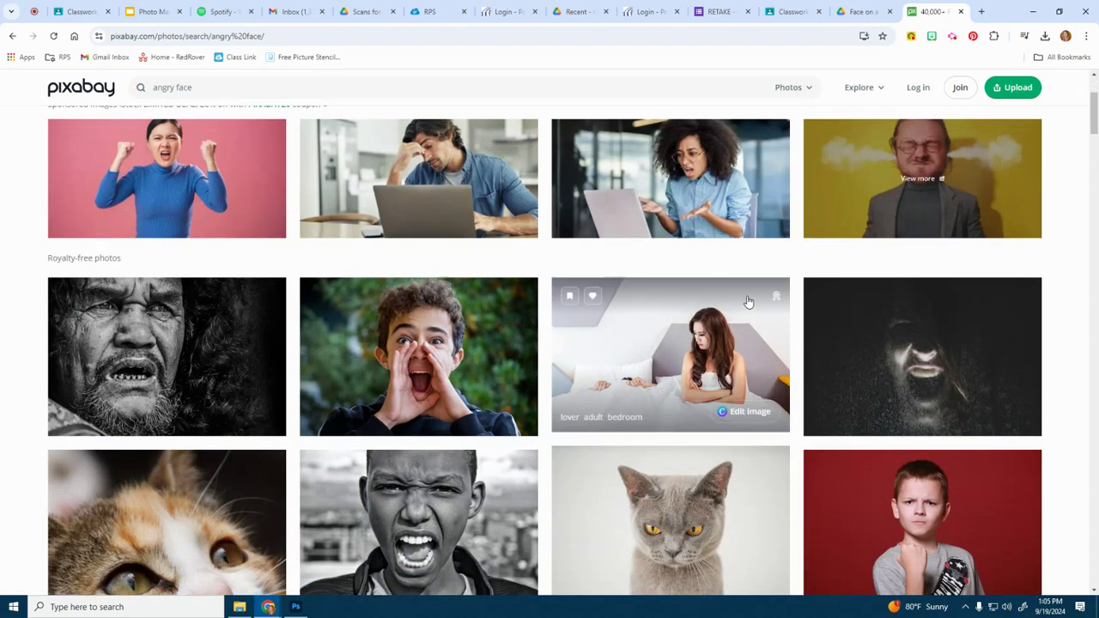
pyautogui.scroll(-3, 510, 359)
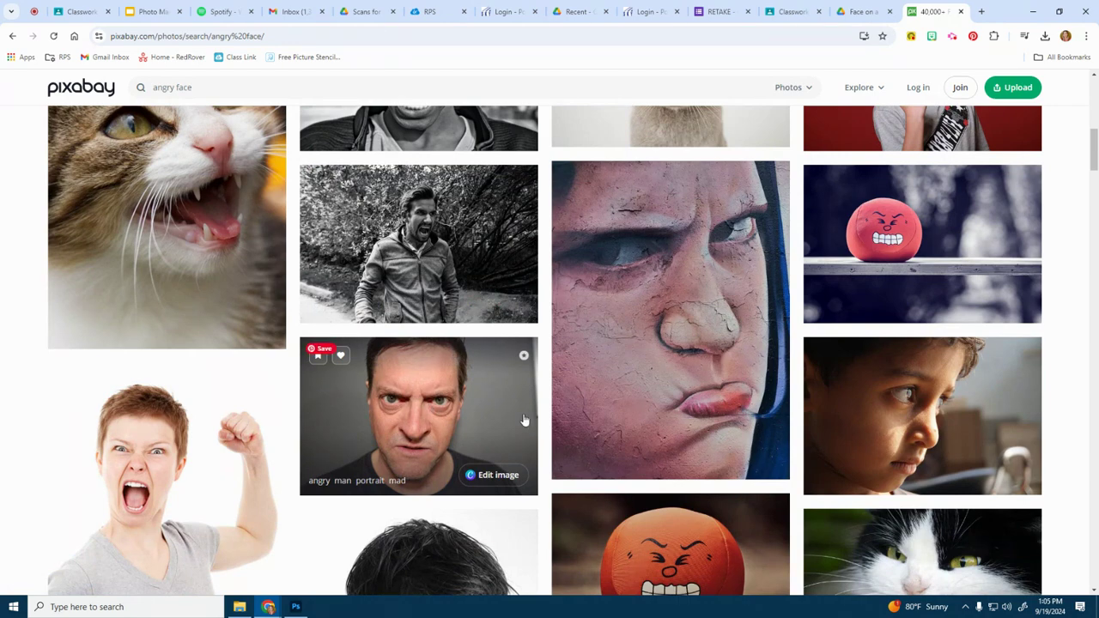
pyautogui.scroll(-1, 693, 444)
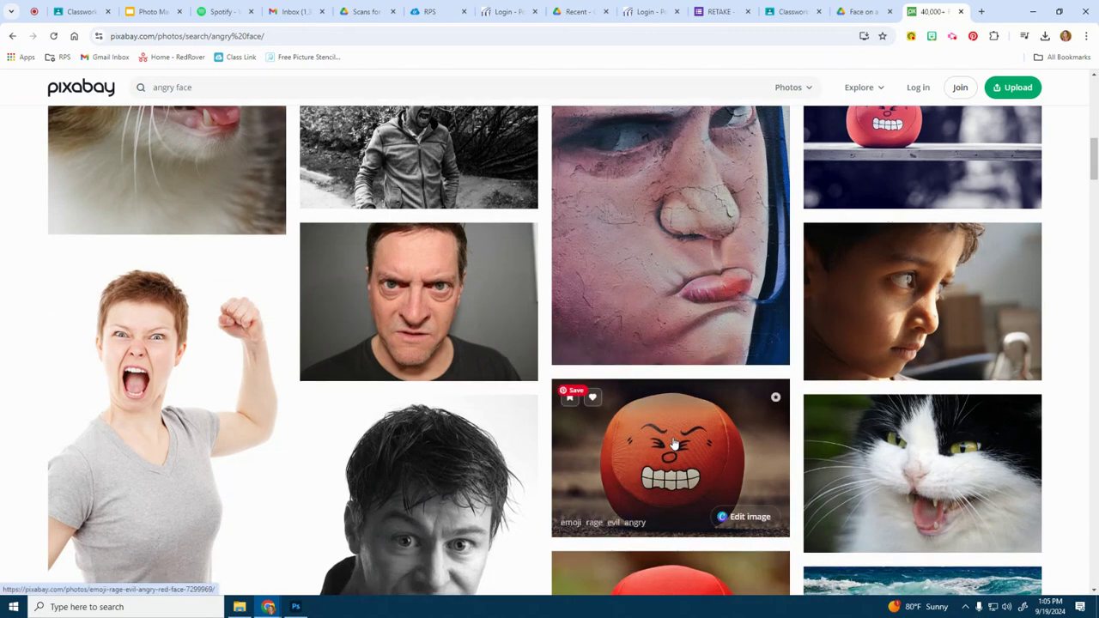
pyautogui.scroll(-1, 693, 445)
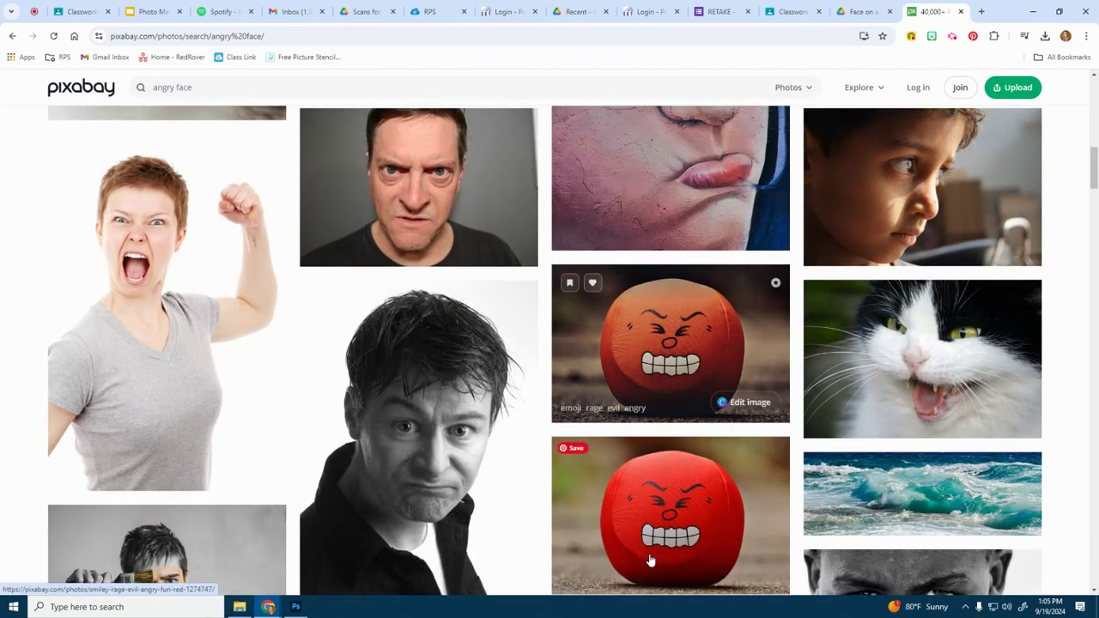
pyautogui.scroll(-2, 665, 443)
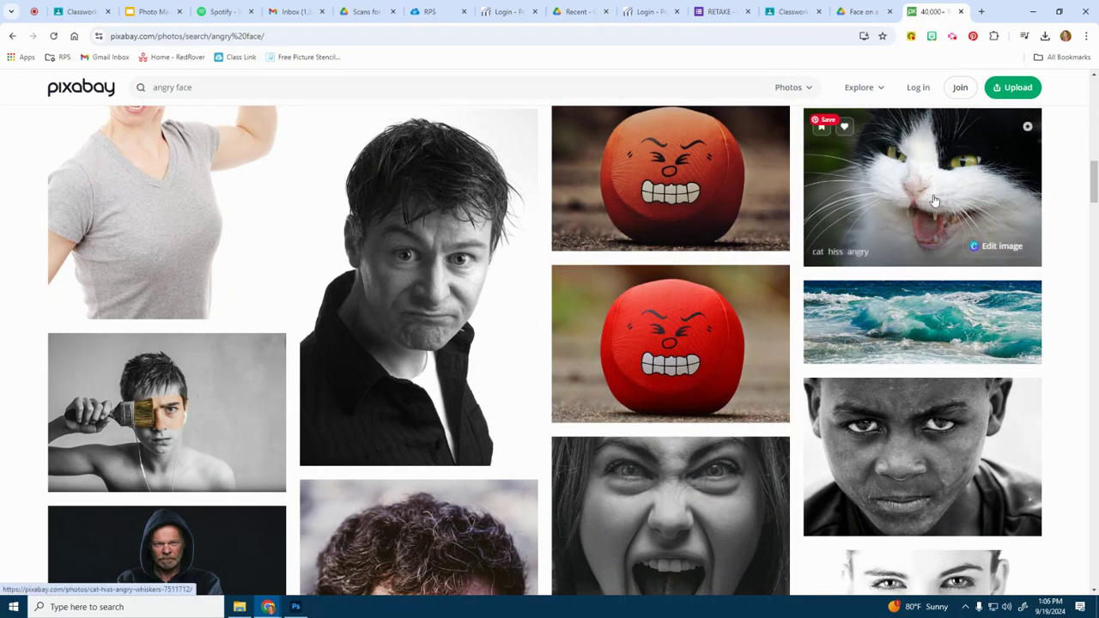
pyautogui.scroll(-3, 825, 230)
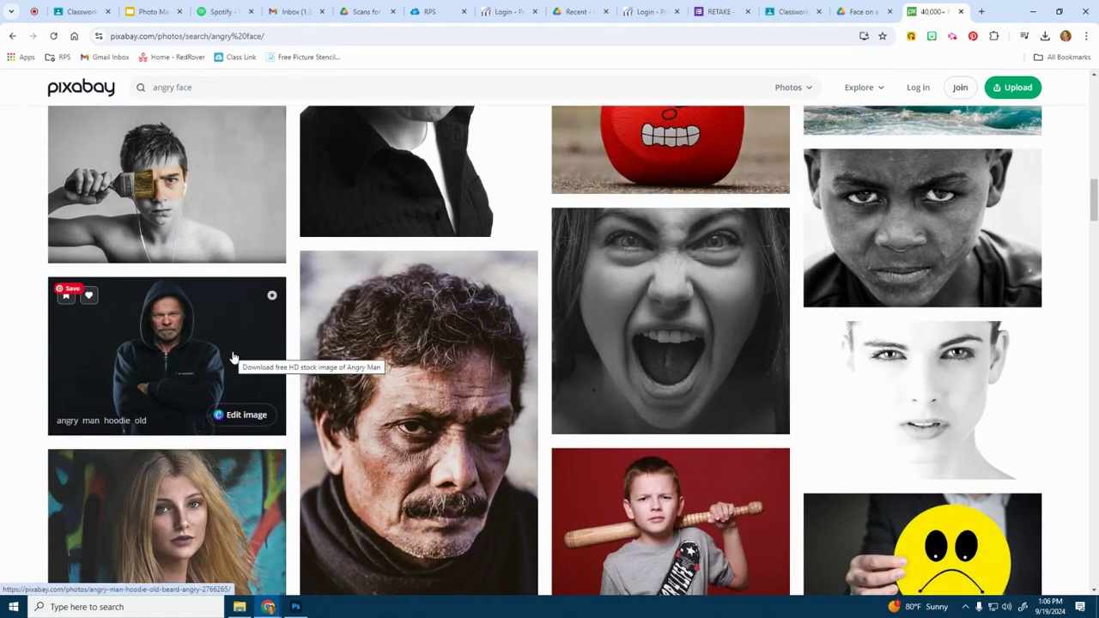
# - Download the angry man in a dark hoodie photo as angry-2766265_1280.jpg
pyautogui.click(178, 348)
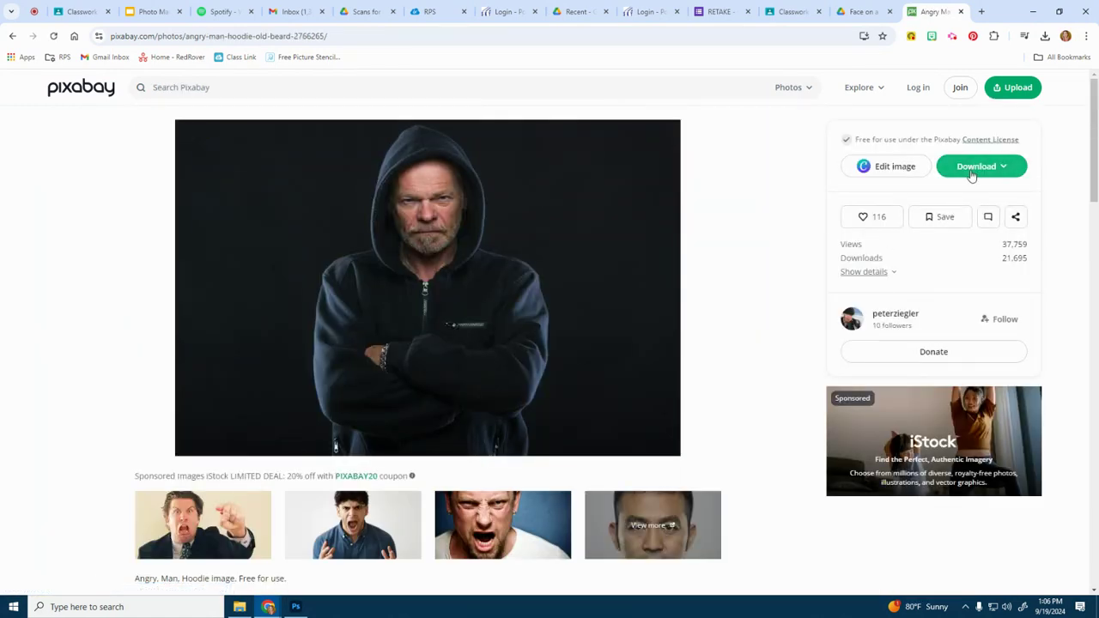
pyautogui.click(972, 172)
pyautogui.click(890, 310)
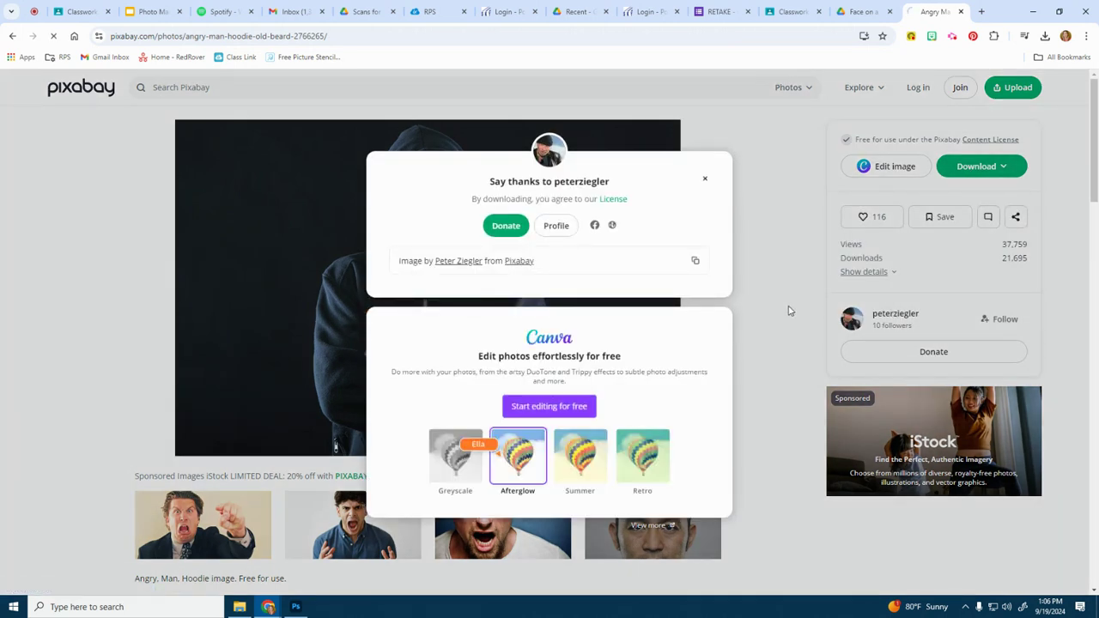
# - Place angry-2766265_1280.jpg as an embedded layer, nudge it down slightly and commit
pyautogui.click(296, 606)
pyautogui.click(26, 7)
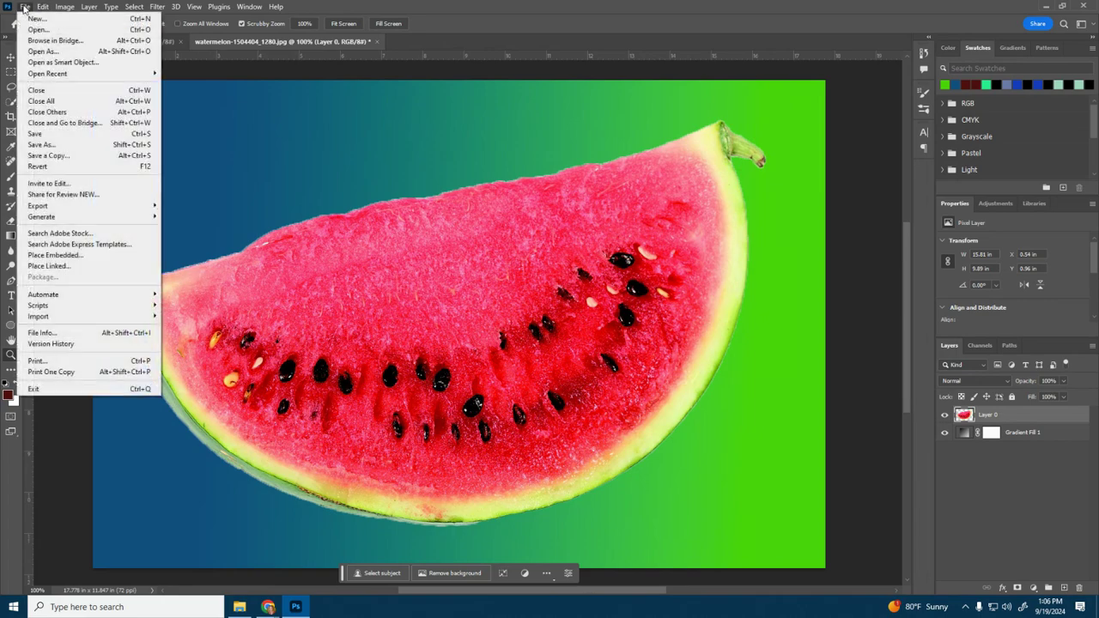
pyautogui.click(44, 255)
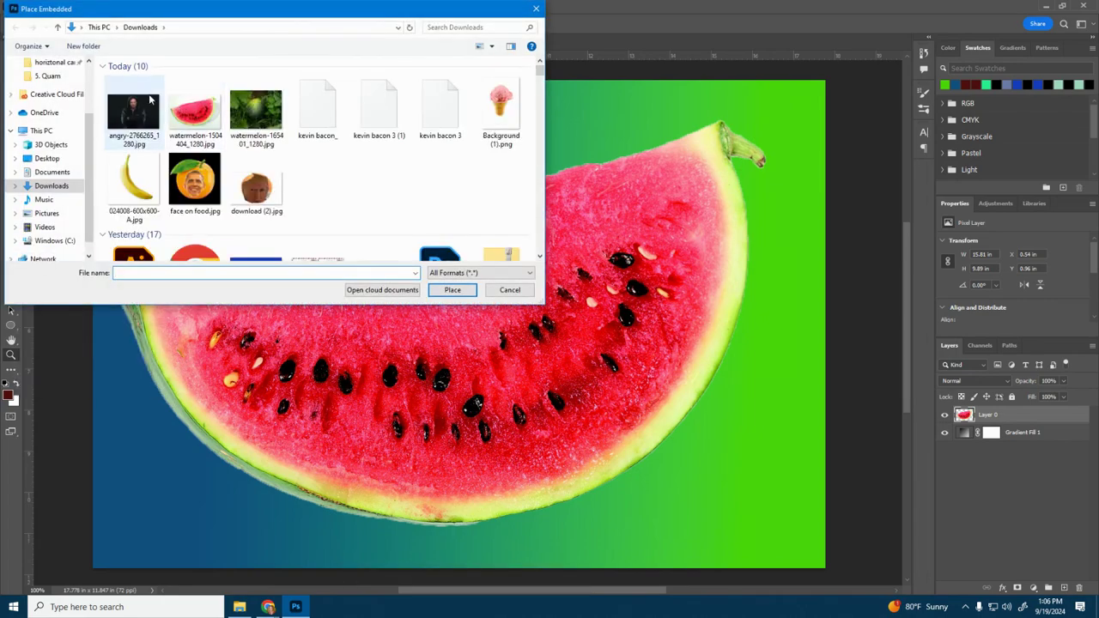
pyautogui.doubleClick(139, 99)
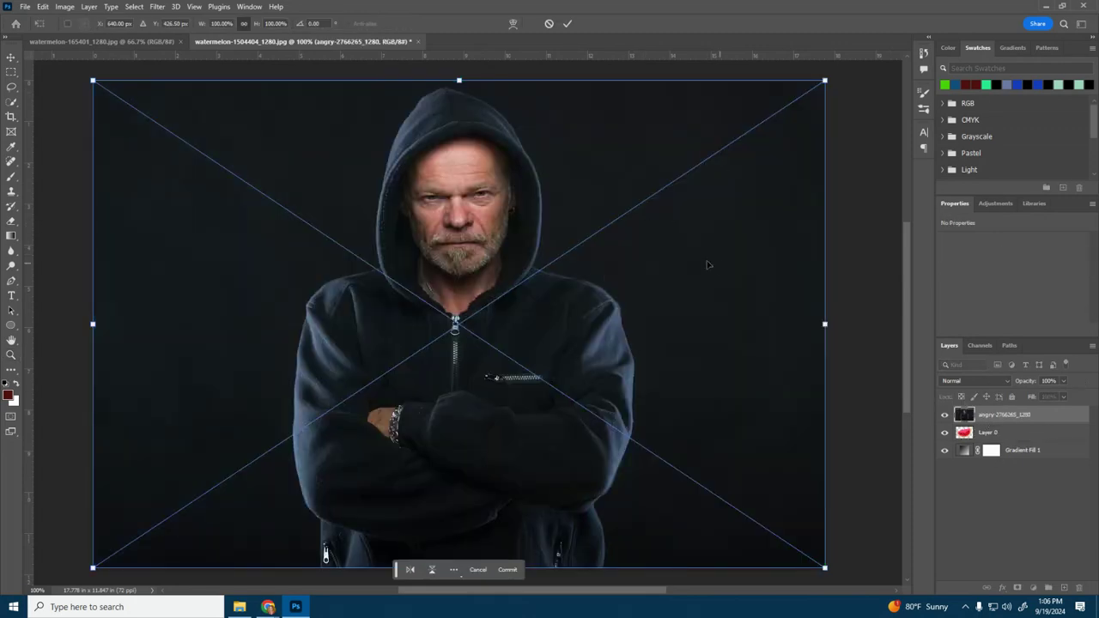
pyautogui.moveTo(451, 322); pyautogui.dragTo(457, 386)
pyautogui.click(1074, 434)
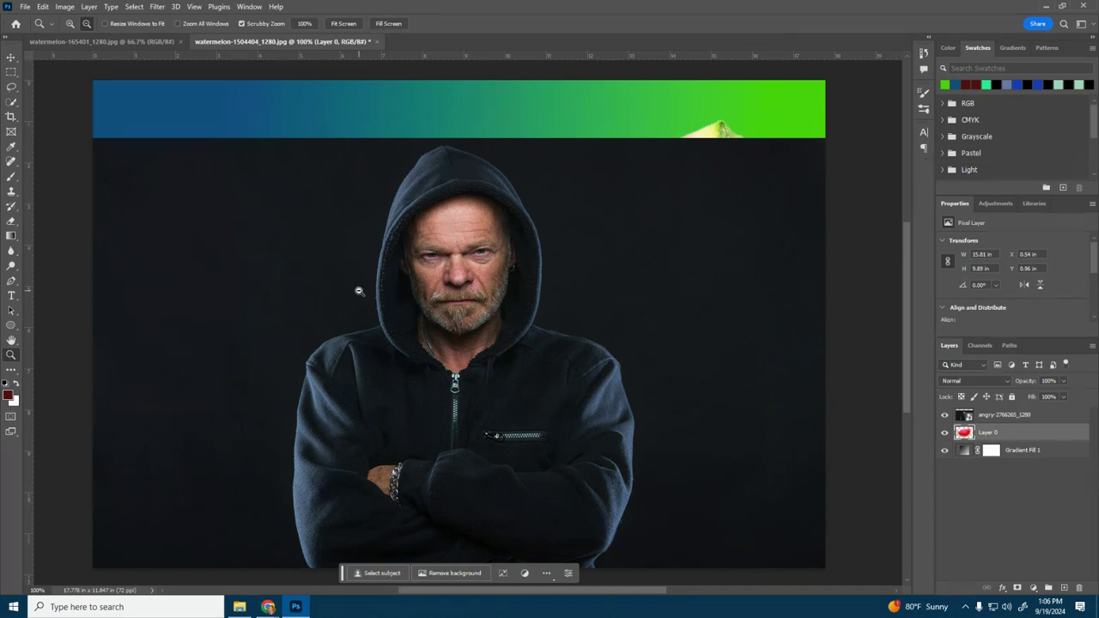
pyautogui.click(11, 101)
pyautogui.moveTo(453, 243)
pyautogui.mouseDown()
pyautogui.moveTo(473, 249)
pyautogui.moveTo(473, 270)
pyautogui.moveTo(483, 266)
pyautogui.moveTo(435, 288)
pyautogui.moveTo(439, 307)
pyautogui.mouseUp()
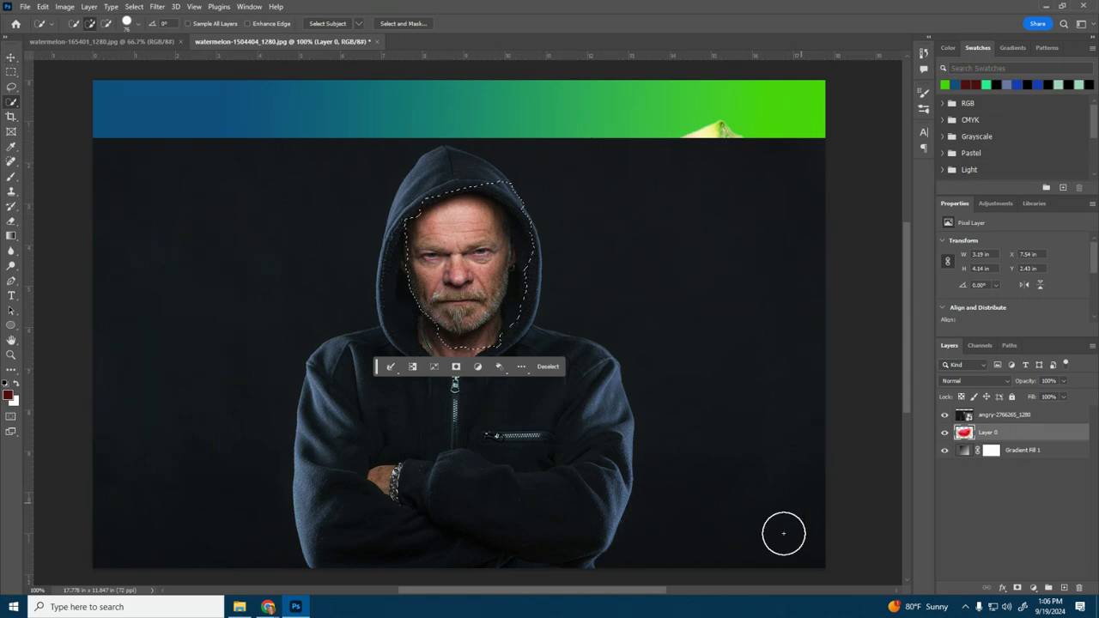
pyautogui.click(134, 6)
pyautogui.click(146, 24)
# - Pick the Eraser with a soft 385 px brush at 0% hardness
pyautogui.click(11, 225)
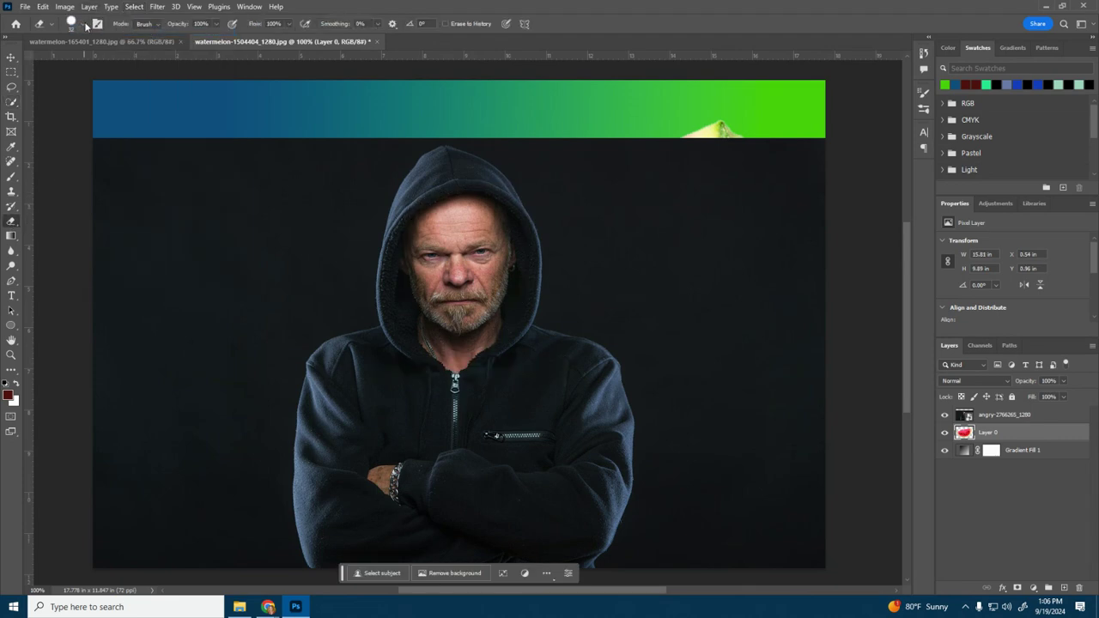
pyautogui.click(84, 25)
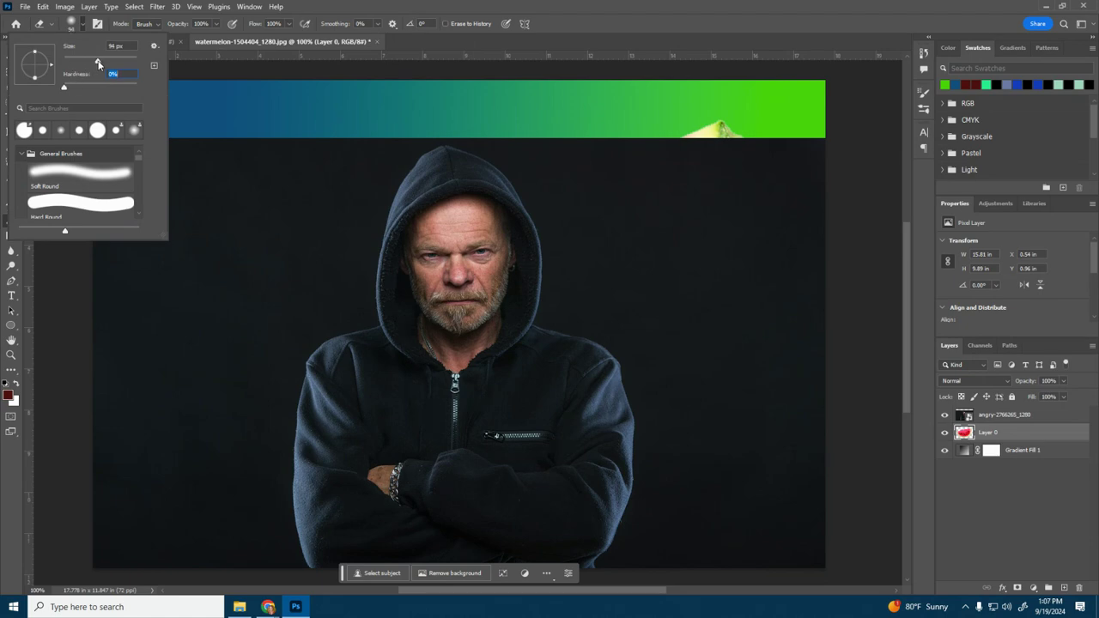
pyautogui.moveTo(99, 62); pyautogui.dragTo(103, 62)
pyautogui.press('Return')
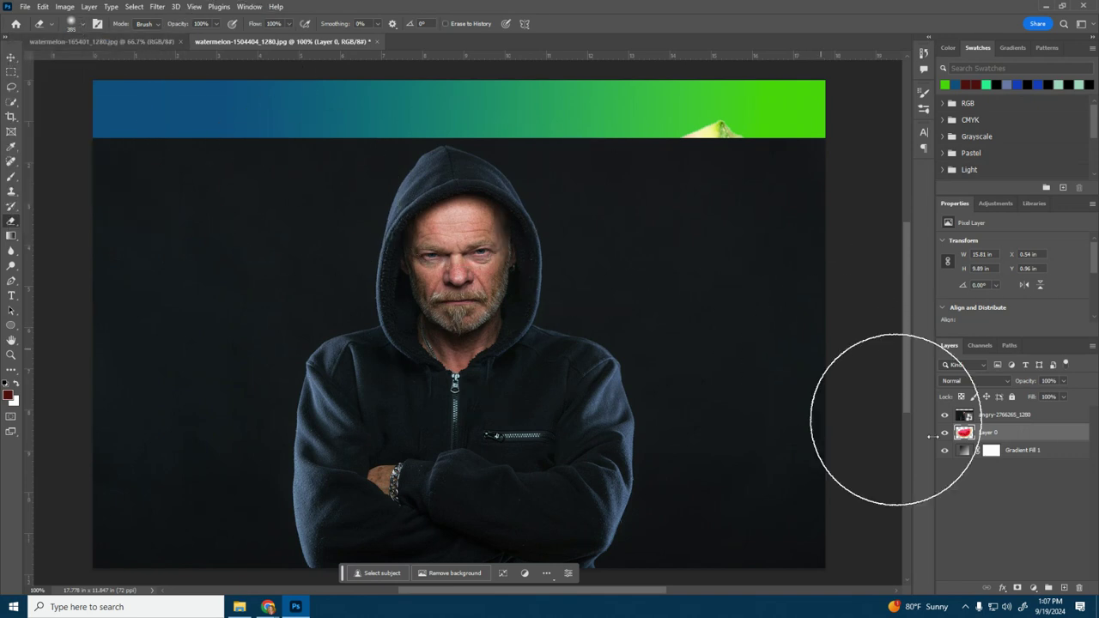
# - Rasterize the hooded-man photo layer angry-2766265_1280 into an ordinary pixel layer
pyautogui.click(994, 417)
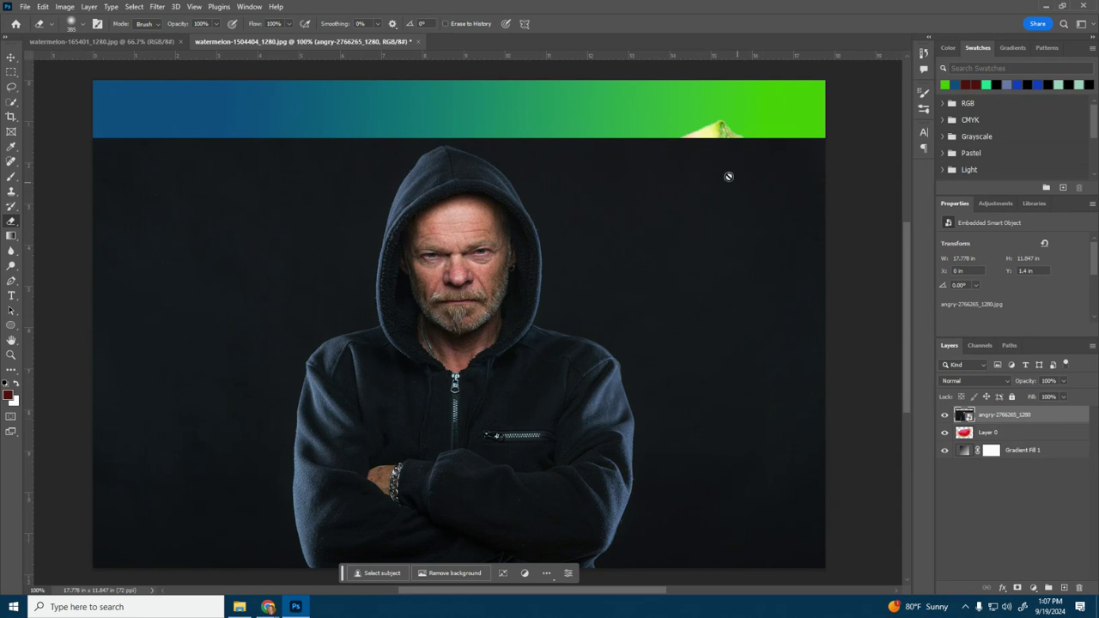
pyautogui.click(670, 189)
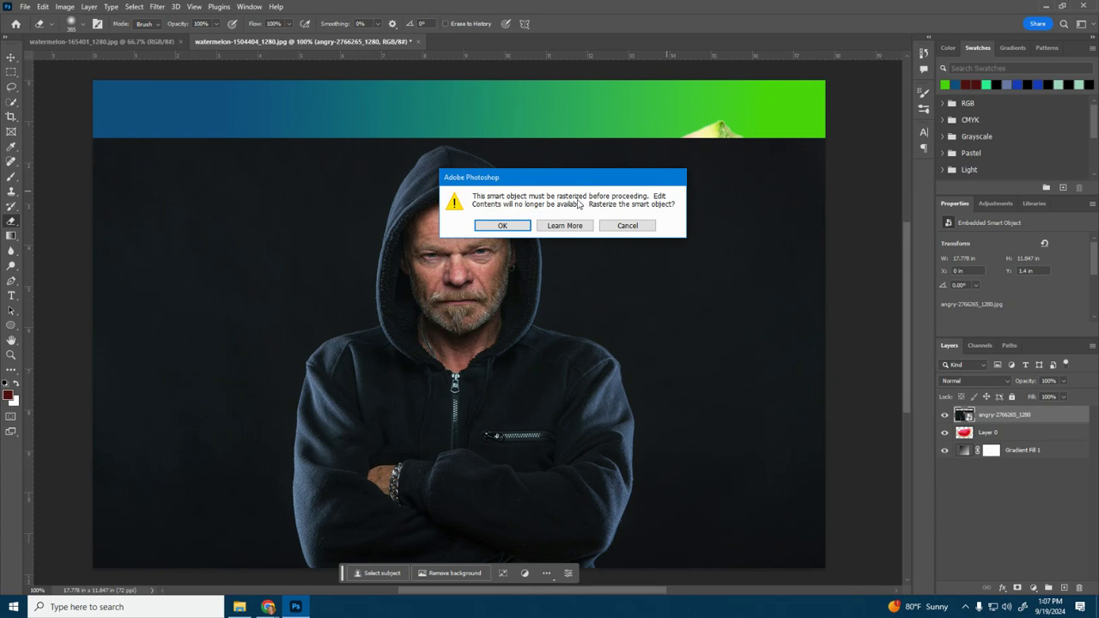
pyautogui.click(503, 226)
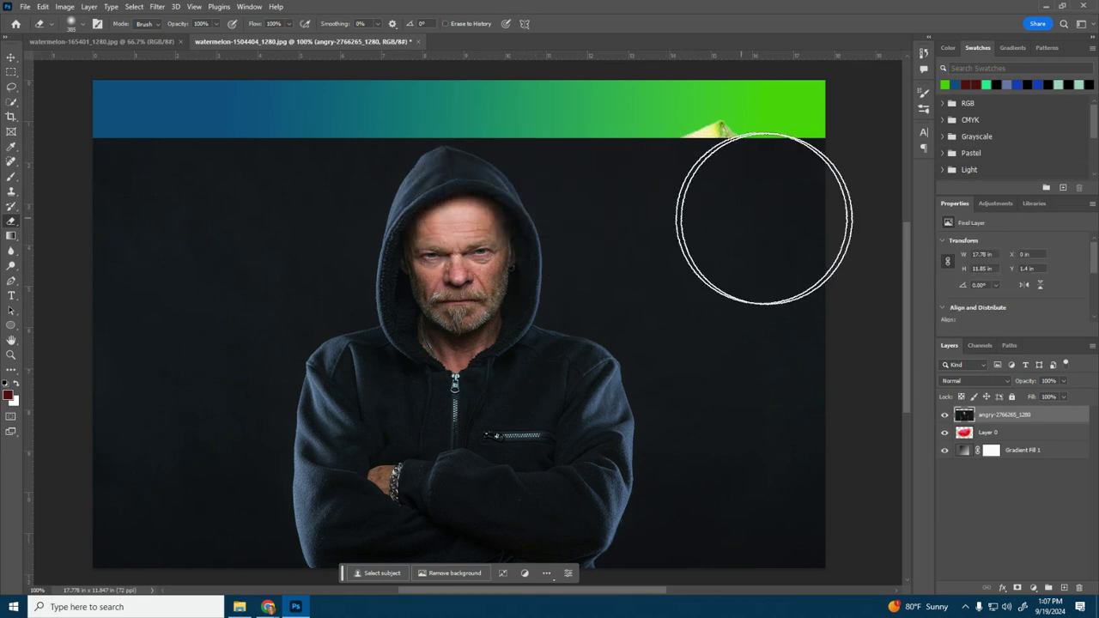
# - Erase the dark background and the hood around the face, switching to a 72 px eraser
pyautogui.moveTo(741, 103)
pyautogui.mouseDown()
pyautogui.moveTo(731, 183)
pyautogui.moveTo(695, 54)
pyautogui.moveTo(680, 86)
pyautogui.moveTo(731, 472)
pyautogui.moveTo(466, 552)
pyautogui.moveTo(162, 486)
pyautogui.moveTo(105, 100)
pyautogui.moveTo(90, 550)
pyautogui.moveTo(150, 112)
pyautogui.moveTo(223, 97)
pyautogui.moveTo(196, 368)
pyautogui.moveTo(378, 504)
pyautogui.moveTo(665, 441)
pyautogui.moveTo(705, 201)
pyautogui.moveTo(550, 78)
pyautogui.mouseUp()
pyautogui.click(83, 25)
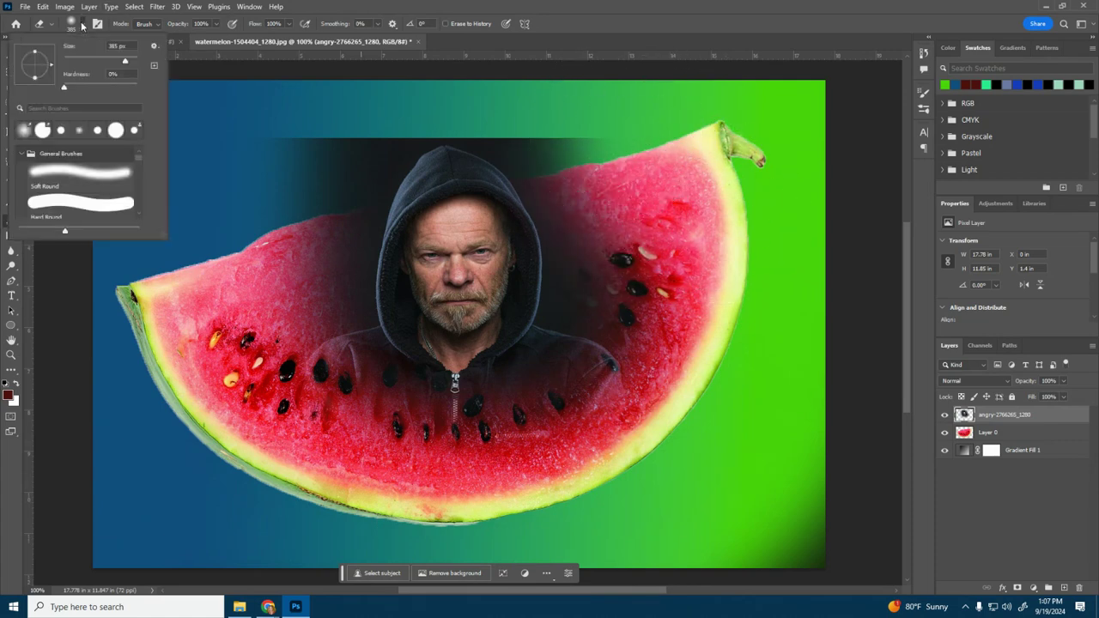
pyautogui.press('Return')
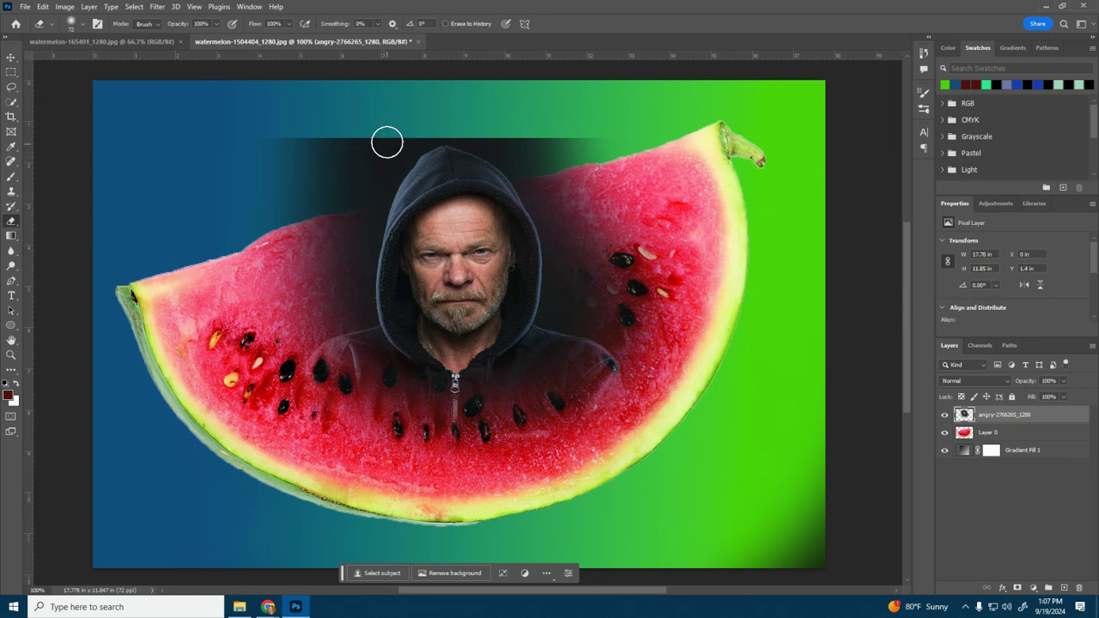
pyautogui.moveTo(385, 140)
pyautogui.mouseDown()
pyautogui.moveTo(311, 213)
pyautogui.moveTo(411, 109)
pyautogui.moveTo(389, 295)
pyautogui.moveTo(390, 267)
pyautogui.moveTo(424, 334)
pyautogui.moveTo(445, 346)
pyautogui.moveTo(481, 341)
pyautogui.moveTo(515, 297)
pyautogui.moveTo(513, 236)
pyautogui.moveTo(498, 208)
pyautogui.moveTo(460, 194)
pyautogui.moveTo(417, 206)
pyautogui.moveTo(391, 285)
pyautogui.moveTo(396, 181)
pyautogui.moveTo(428, 147)
pyautogui.moveTo(300, 140)
pyautogui.mouseUp()
pyautogui.click(82, 24)
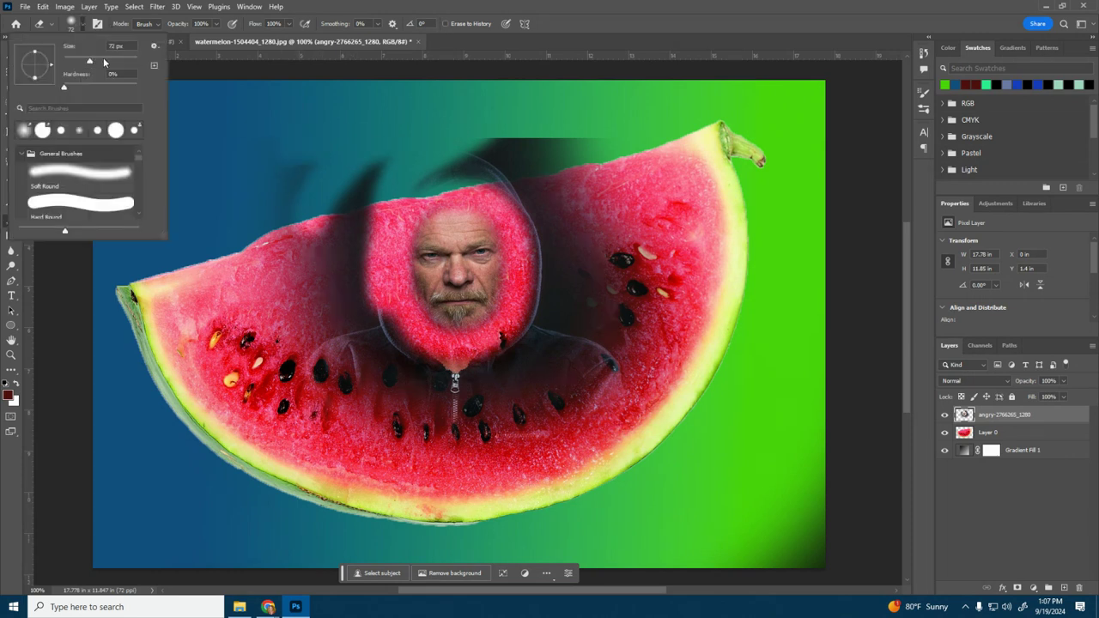
pyautogui.moveTo(108, 60); pyautogui.dragTo(101, 60)
pyautogui.click(255, 94)
pyautogui.moveTo(481, 152)
pyautogui.mouseDown()
pyautogui.moveTo(417, 160)
pyautogui.moveTo(392, 182)
pyautogui.moveTo(285, 172)
pyautogui.moveTo(309, 174)
pyautogui.moveTo(295, 226)
pyautogui.moveTo(300, 326)
pyautogui.moveTo(348, 387)
pyautogui.moveTo(410, 423)
pyautogui.moveTo(493, 444)
pyautogui.moveTo(632, 321)
pyautogui.moveTo(651, 244)
pyautogui.moveTo(619, 153)
pyautogui.moveTo(537, 121)
pyautogui.moveTo(493, 121)
pyautogui.moveTo(427, 165)
pyautogui.moveTo(521, 177)
pyautogui.moveTo(544, 277)
pyautogui.moveTo(538, 331)
pyautogui.moveTo(601, 322)
pyautogui.moveTo(583, 188)
pyautogui.moveTo(518, 130)
pyautogui.moveTo(543, 179)
pyautogui.moveTo(559, 296)
pyautogui.moveTo(597, 310)
pyautogui.moveTo(638, 297)
pyautogui.moveTo(451, 389)
pyautogui.moveTo(378, 347)
pyautogui.moveTo(341, 280)
pyautogui.moveTo(334, 216)
pyautogui.moveTo(350, 192)
pyautogui.moveTo(366, 324)
pyautogui.moveTo(469, 389)
pyautogui.moveTo(240, 262)
pyautogui.mouseUp()
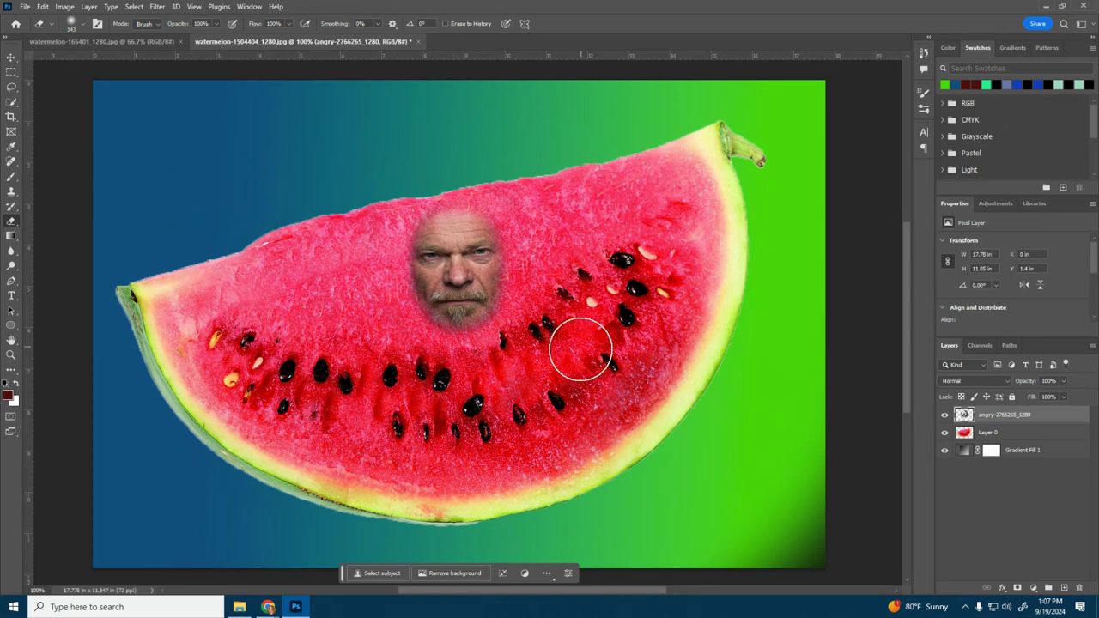
# - Move the face to the melon's top edge and erase the leftover dark and grey shadows
pyautogui.click(11, 56)
pyautogui.moveTo(434, 285); pyautogui.dragTo(426, 198)
pyautogui.click(10, 224)
pyautogui.moveTo(759, 400)
pyautogui.mouseDown()
pyautogui.moveTo(729, 560)
pyautogui.moveTo(807, 433)
pyautogui.mouseUp()
pyautogui.moveTo(753, 607)
pyautogui.mouseDown()
pyautogui.moveTo(703, 525)
pyautogui.moveTo(657, 577)
pyautogui.moveTo(644, 524)
pyautogui.moveTo(598, 518)
pyautogui.moveTo(615, 416)
pyautogui.moveTo(525, 437)
pyautogui.moveTo(406, 517)
pyautogui.moveTo(360, 505)
pyautogui.moveTo(296, 535)
pyautogui.moveTo(242, 518)
pyautogui.moveTo(229, 487)
pyautogui.moveTo(177, 470)
pyautogui.moveTo(116, 471)
pyautogui.moveTo(260, 532)
pyautogui.mouseUp()
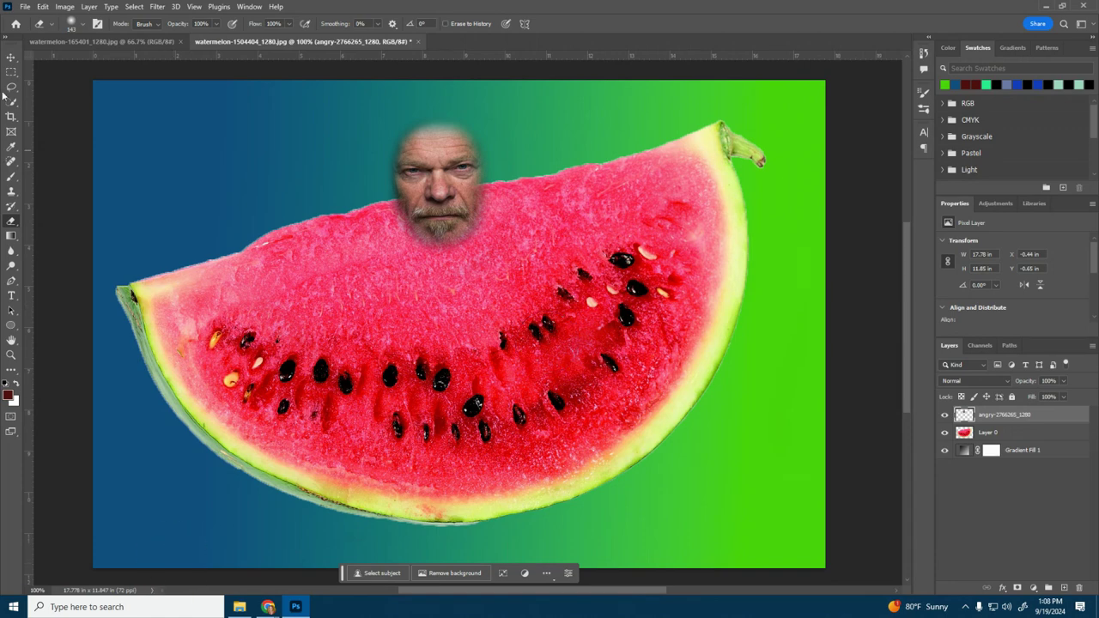
# - Move the face onto the melon and start enlarging it with Free Transform
pyautogui.click(13, 57)
pyautogui.moveTo(442, 163); pyautogui.dragTo(454, 274)
pyautogui.hotkey('ctrl', 't')
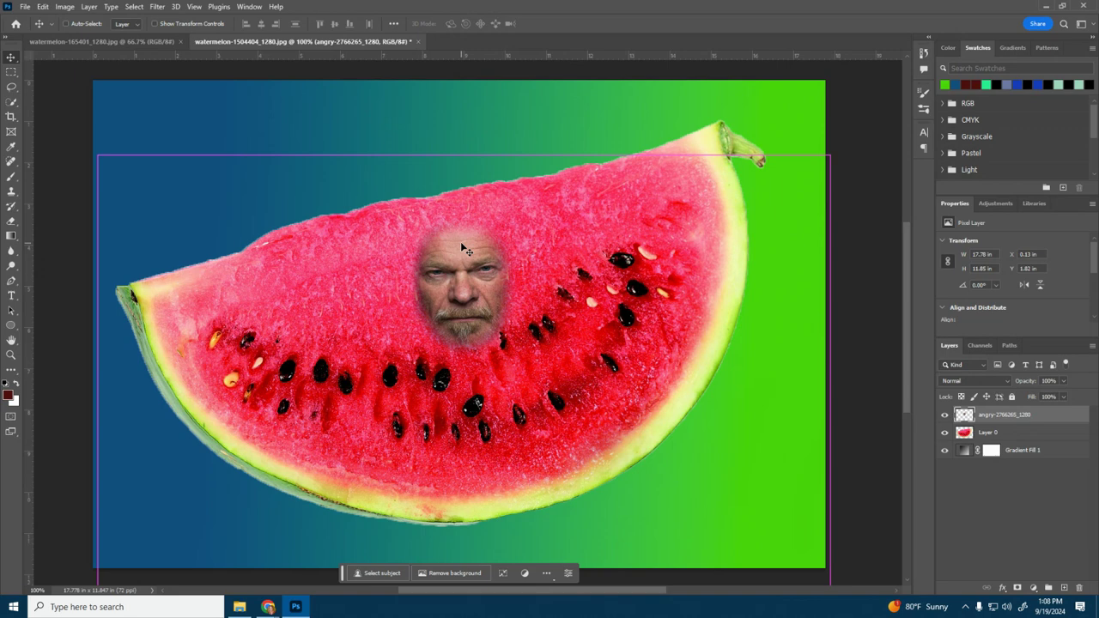
pyautogui.moveTo(831, 159); pyautogui.dragTo(874, 128)
pyautogui.moveTo(499, 258); pyautogui.dragTo(325, 420)
pyautogui.moveTo(745, 271); pyautogui.dragTo(934, 143)
pyautogui.moveTo(424, 349); pyautogui.dragTo(320, 426)
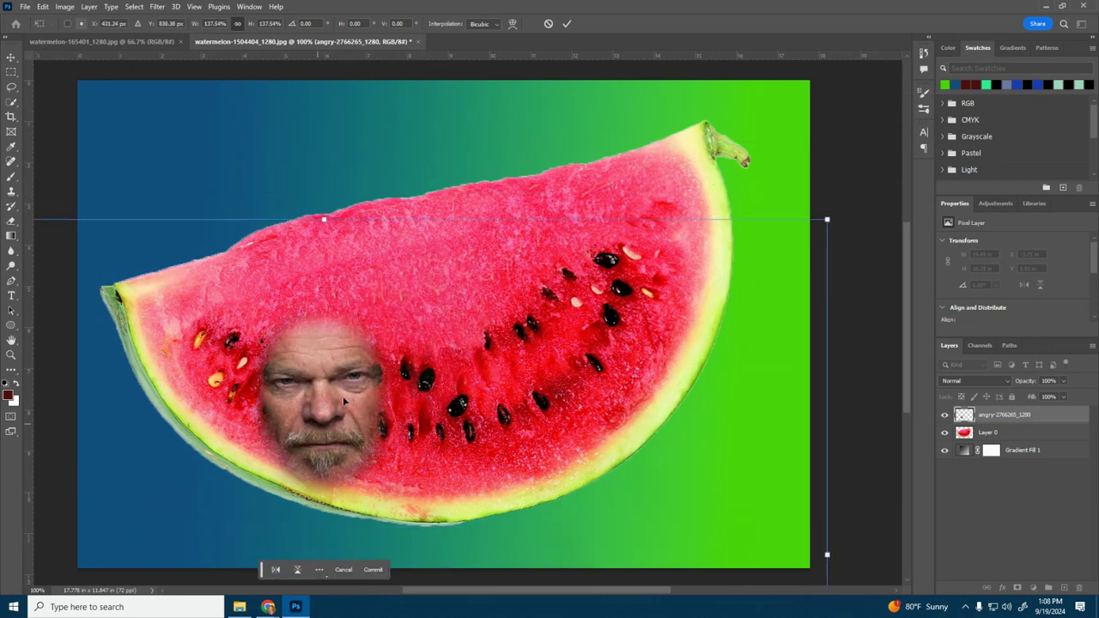
# - Scale the face to about 169%, centre it on the flesh, tilt it slightly and commit
pyautogui.moveTo(832, 211); pyautogui.dragTo(932, 153)
pyautogui.moveTo(369, 368); pyautogui.dragTo(692, 385)
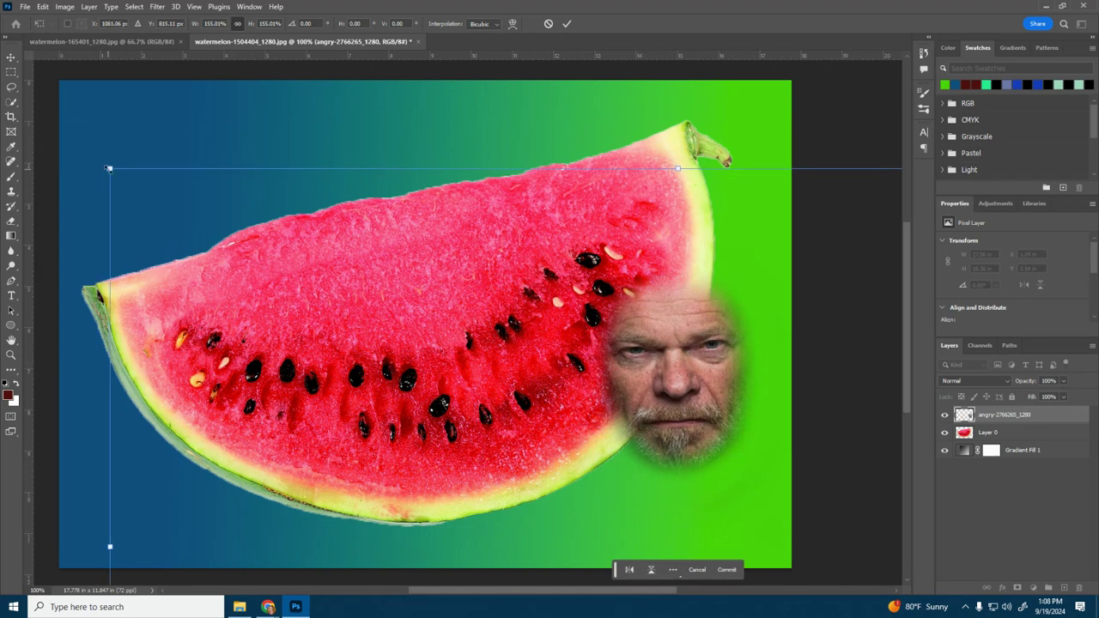
pyautogui.moveTo(109, 168); pyautogui.dragTo(19, 105)
pyautogui.moveTo(661, 353); pyautogui.dragTo(506, 366)
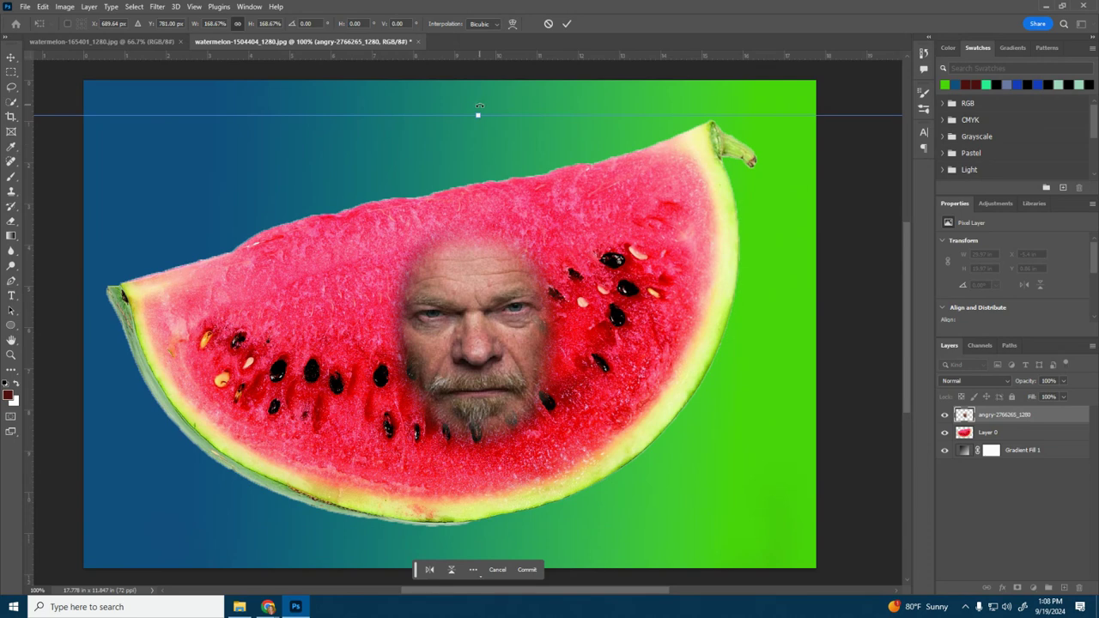
pyautogui.moveTo(478, 92); pyautogui.dragTo(377, 79)
pyautogui.moveTo(471, 313); pyautogui.dragTo(505, 308)
pyautogui.click(12, 59)
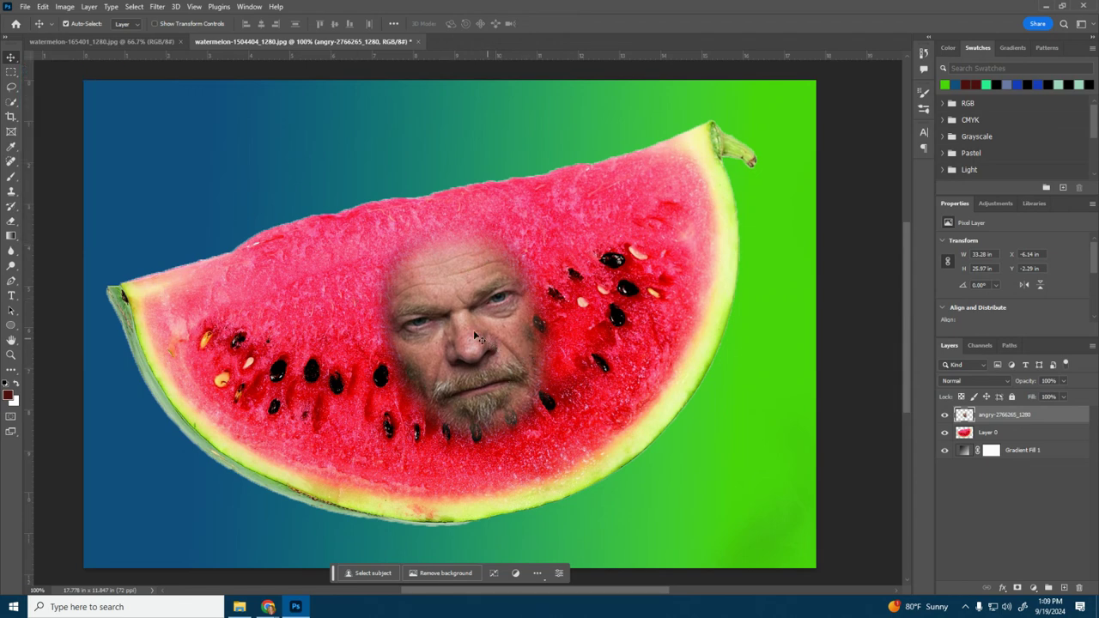
# - Save the composition as 'face on a food.psd' with maximized compatibility
pyautogui.click(26, 6)
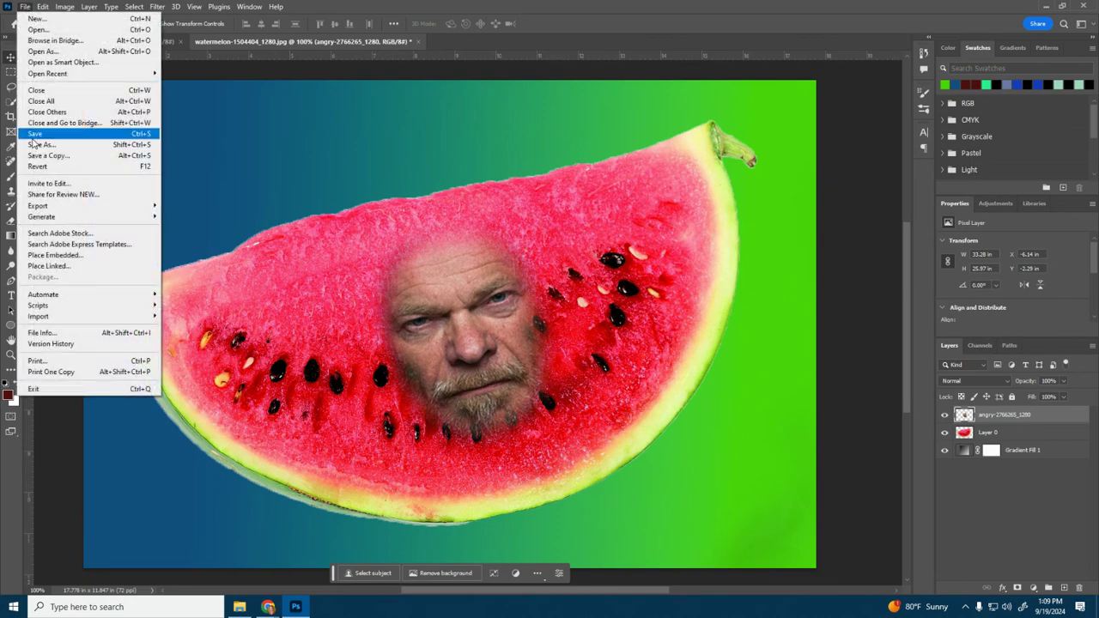
pyautogui.click(41, 144)
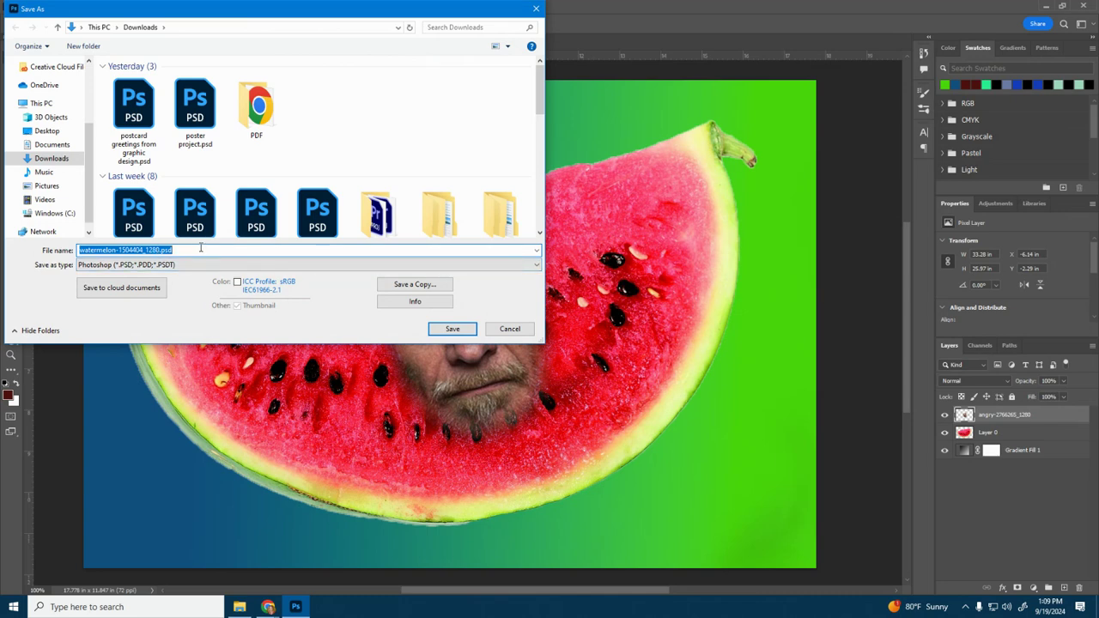
pyautogui.write('face on a food')
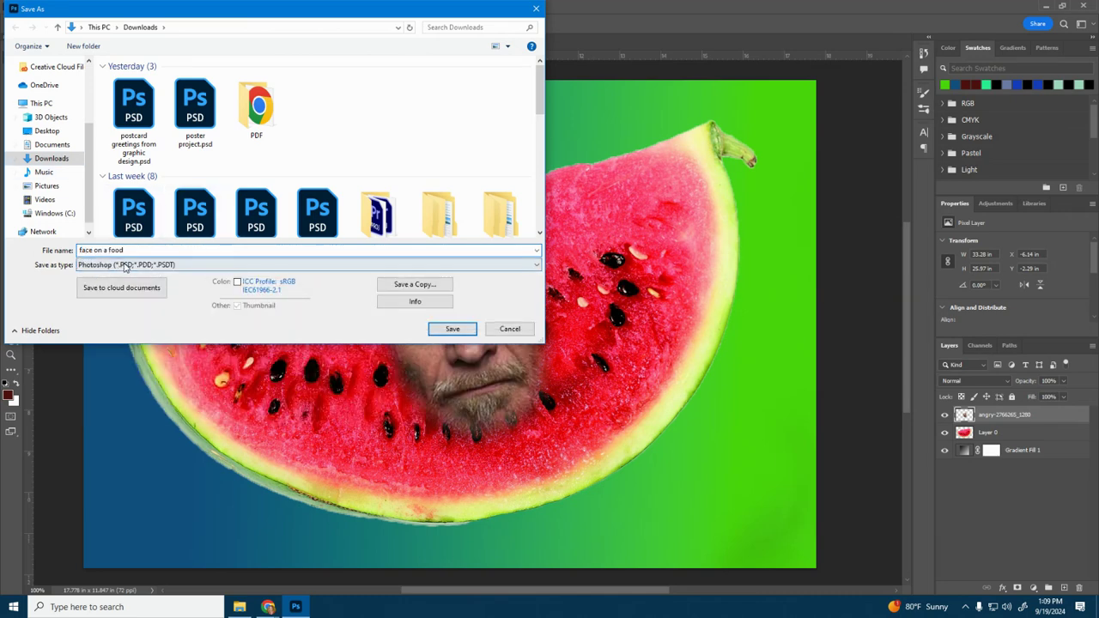
pyautogui.click(453, 330)
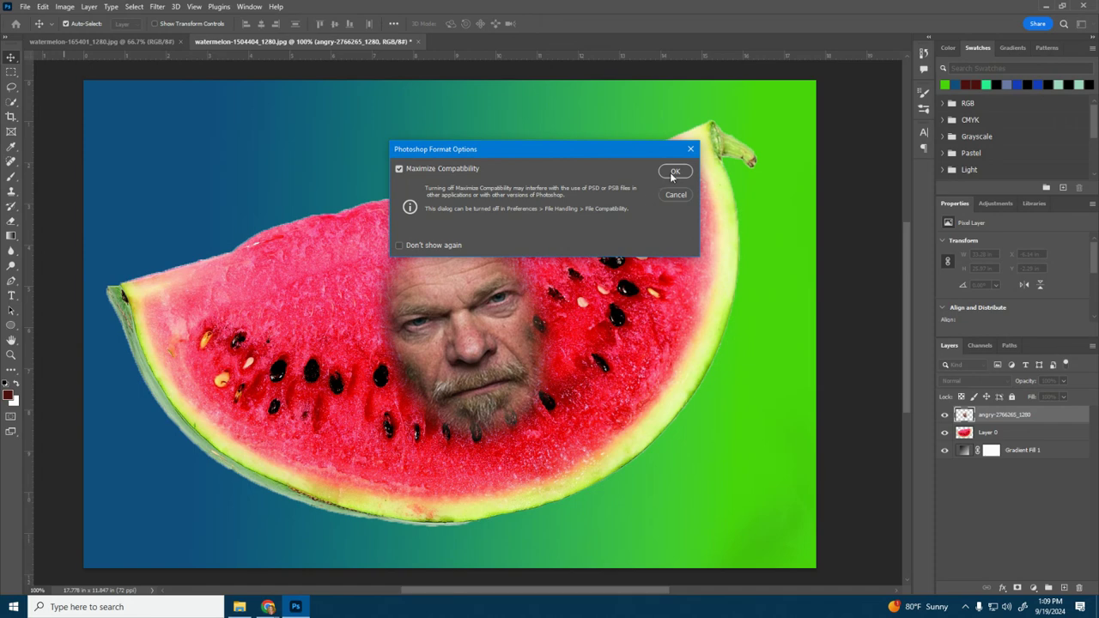
pyautogui.click(674, 172)
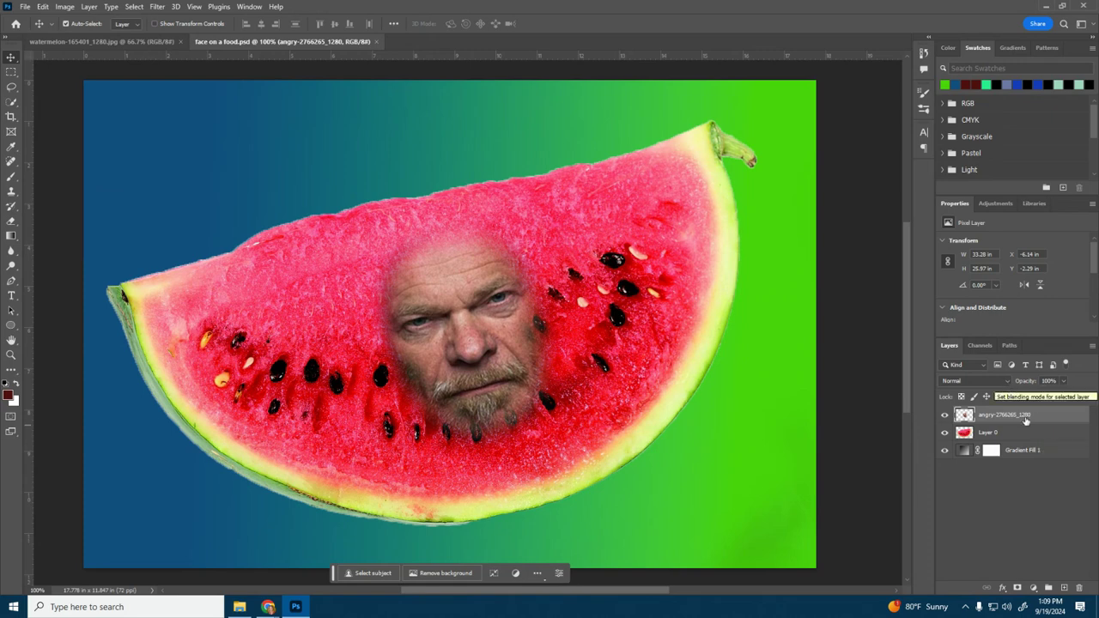
# - Set the face layer's blend mode to Luminosity
pyautogui.click(966, 380)
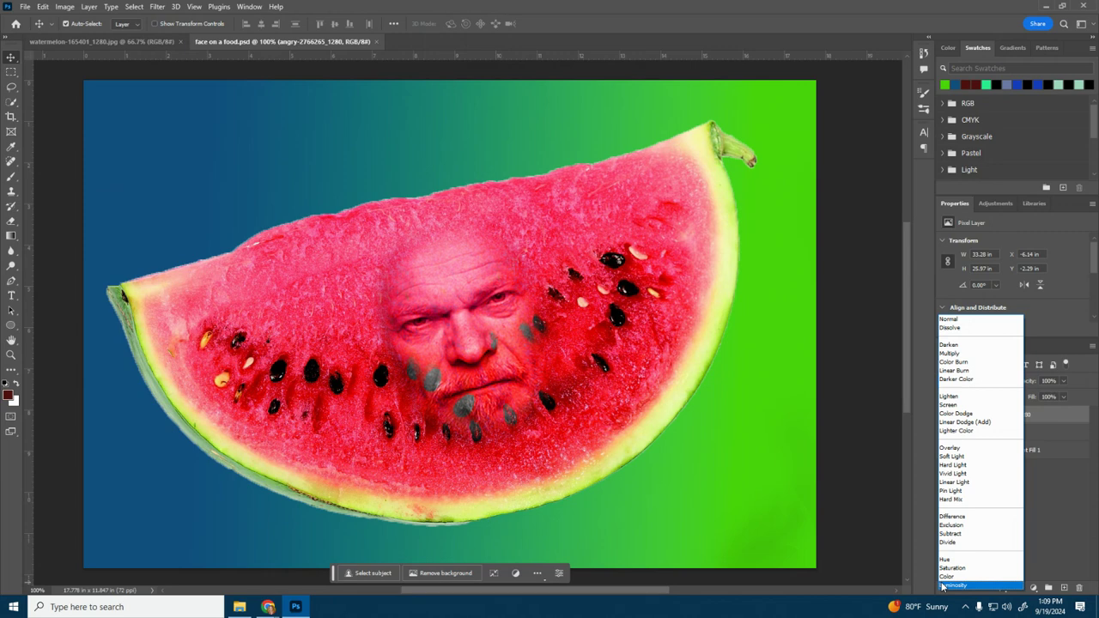
pyautogui.click(954, 585)
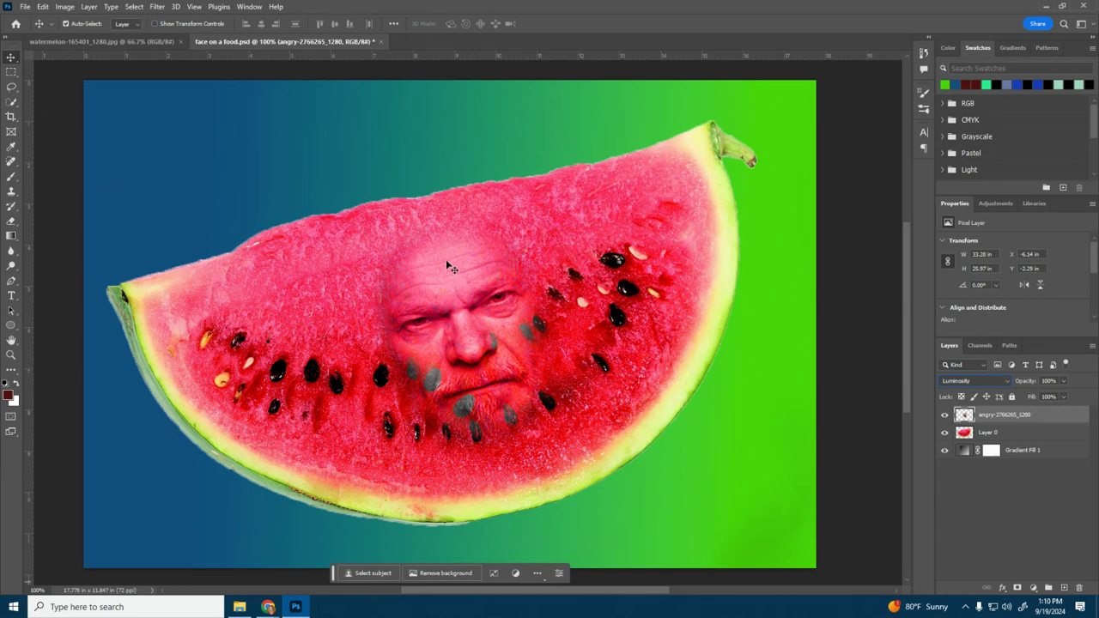
# - Erase the grey patches over the seeds on the face layer, keeping its opacity at 100%
pyautogui.click(16, 222)
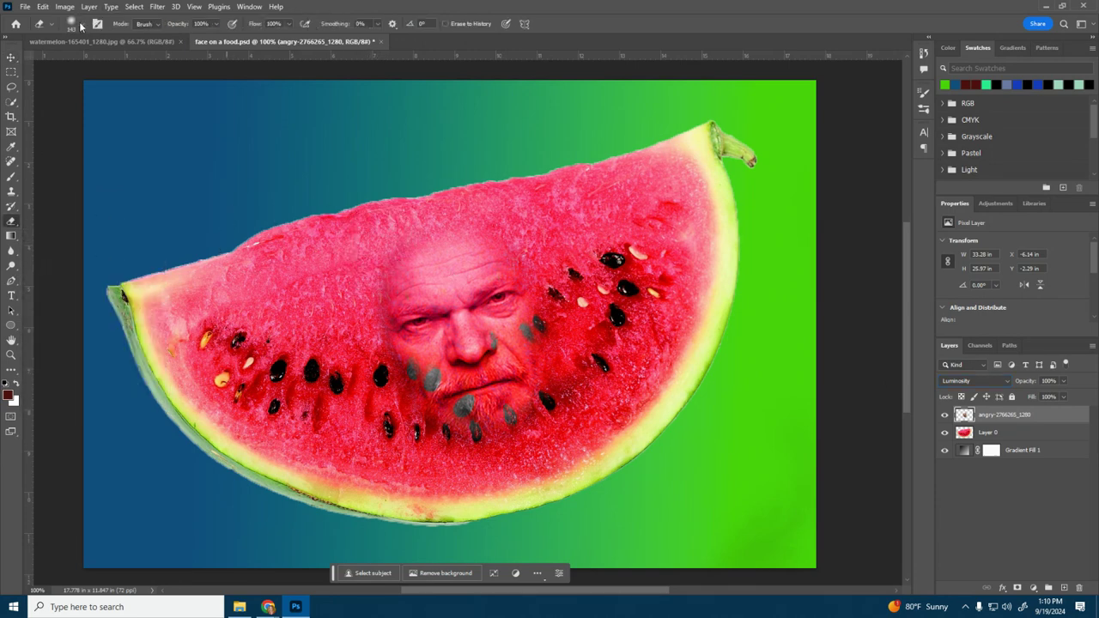
pyautogui.moveTo(367, 246)
pyautogui.mouseDown()
pyautogui.moveTo(503, 236)
pyautogui.moveTo(420, 256)
pyautogui.moveTo(420, 215)
pyautogui.mouseUp()
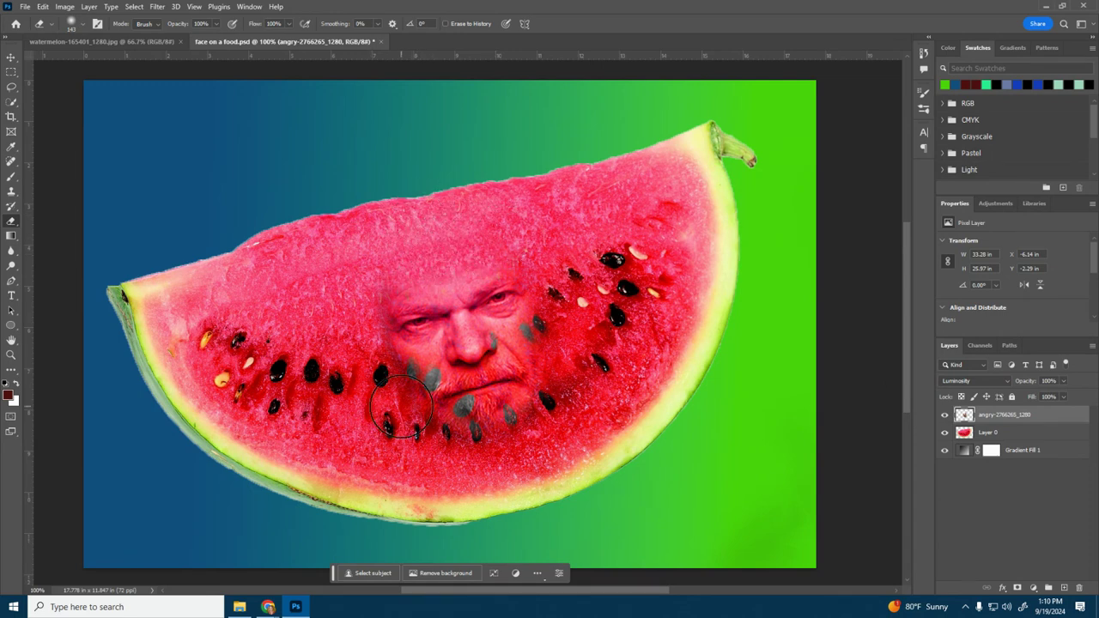
pyautogui.moveTo(401, 406)
pyautogui.mouseDown()
pyautogui.moveTo(387, 382)
pyautogui.moveTo(464, 476)
pyautogui.moveTo(450, 457)
pyautogui.moveTo(466, 434)
pyautogui.moveTo(511, 430)
pyautogui.moveTo(559, 400)
pyautogui.moveTo(552, 330)
pyautogui.moveTo(542, 337)
pyautogui.moveTo(552, 343)
pyautogui.moveTo(564, 319)
pyautogui.mouseUp()
pyautogui.moveTo(392, 363)
pyautogui.mouseDown()
pyautogui.moveTo(542, 430)
pyautogui.moveTo(572, 395)
pyautogui.moveTo(577, 280)
pyautogui.moveTo(564, 384)
pyautogui.mouseUp()
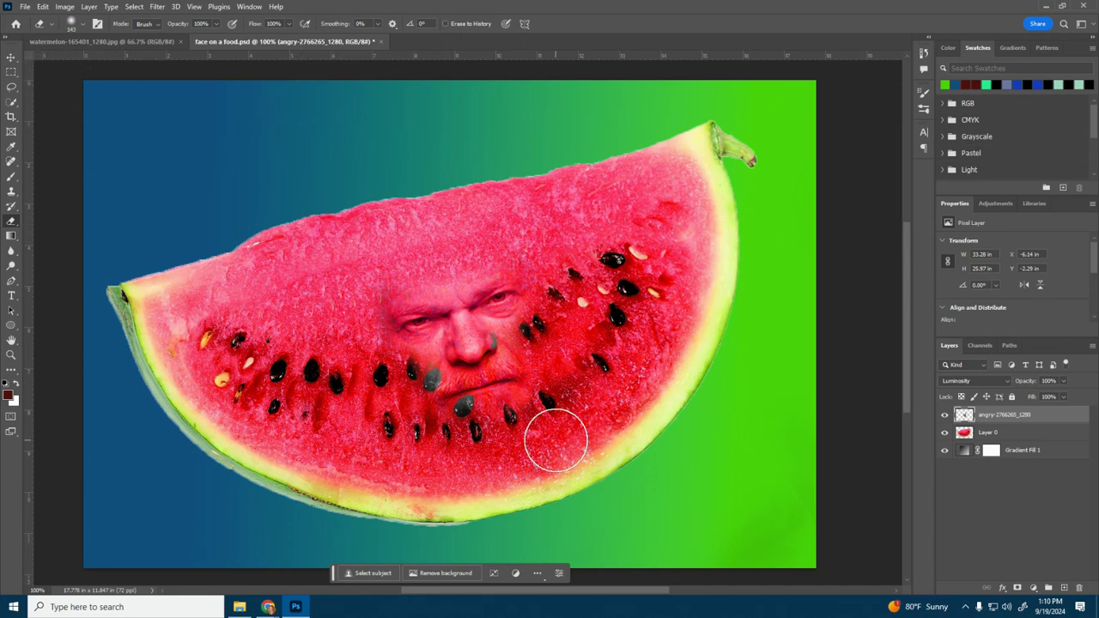
pyautogui.click(1065, 382)
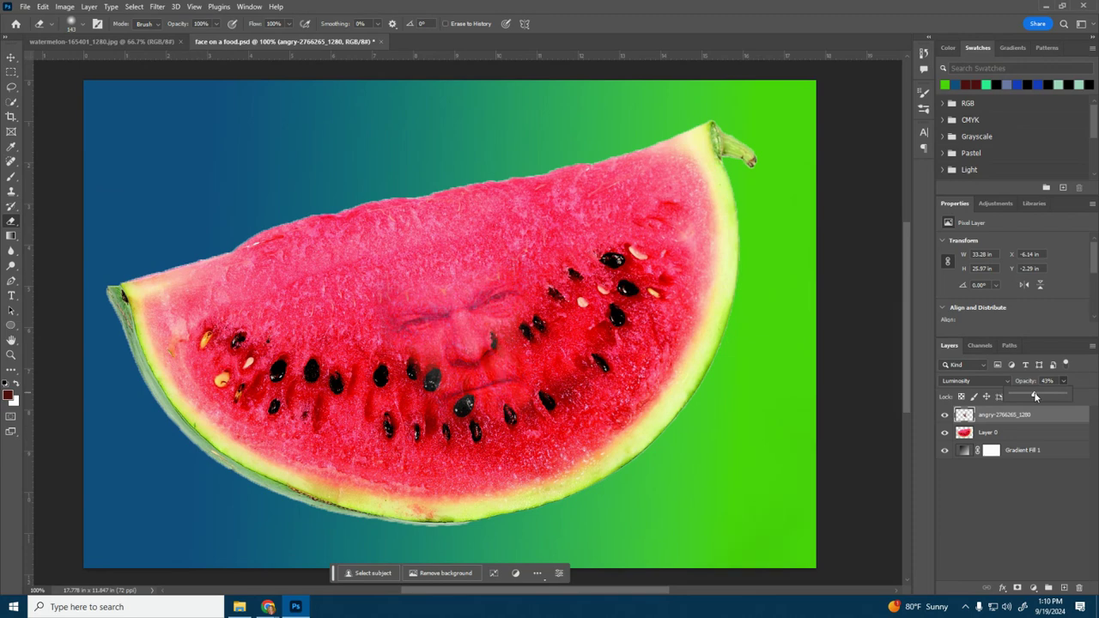
pyautogui.moveTo(1093, 399); pyautogui.dragTo(1094, 398)
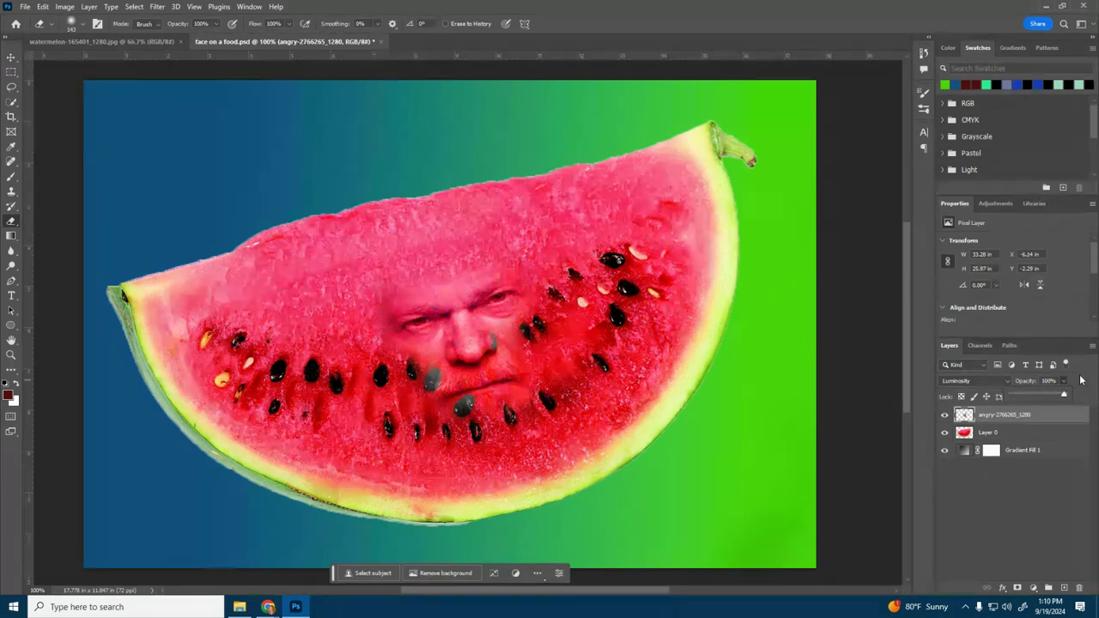
# - Apply Levels to the face with inputs 22, 1.48, 255 and a lowered white output
pyautogui.click(64, 7)
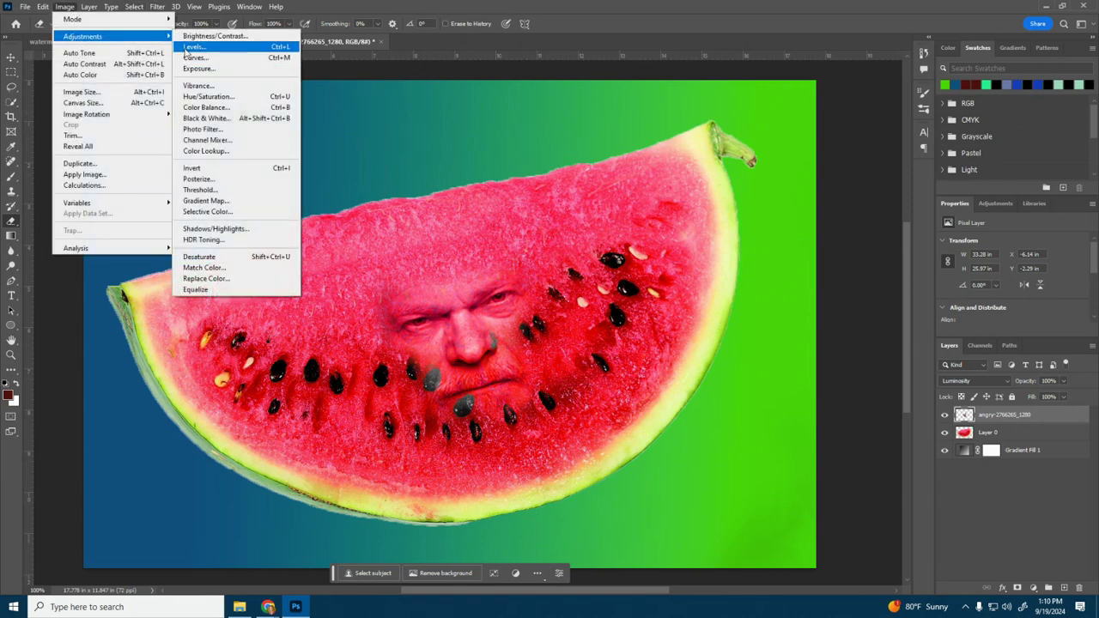
pyautogui.click(194, 46)
pyautogui.moveTo(553, 122); pyautogui.dragTo(759, 115)
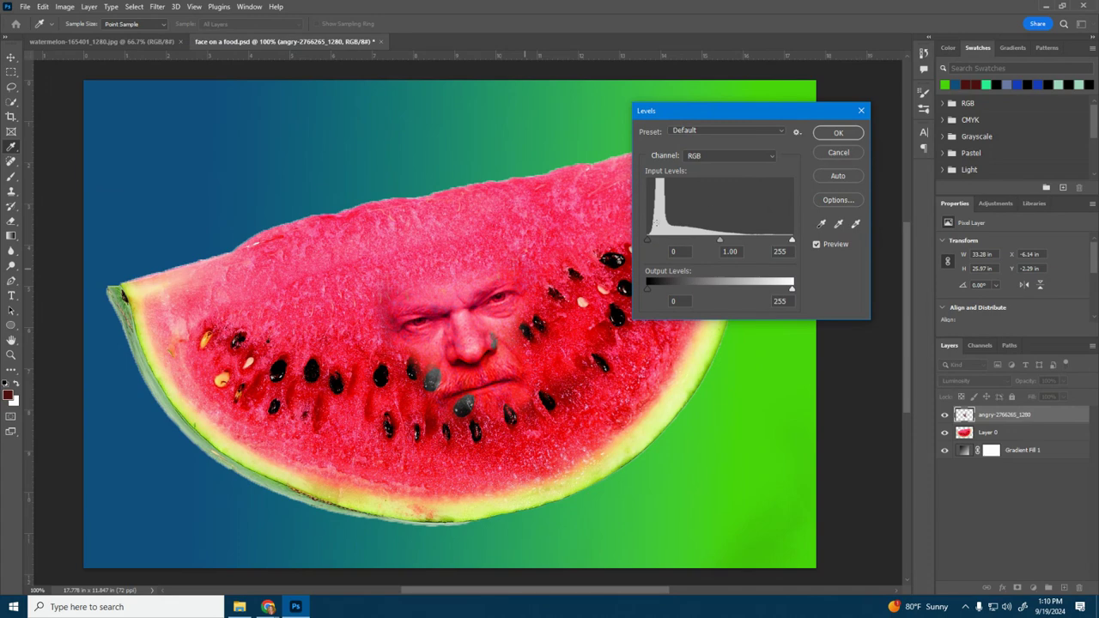
pyautogui.moveTo(654, 246); pyautogui.dragTo(660, 243)
pyautogui.moveTo(726, 244); pyautogui.dragTo(707, 243)
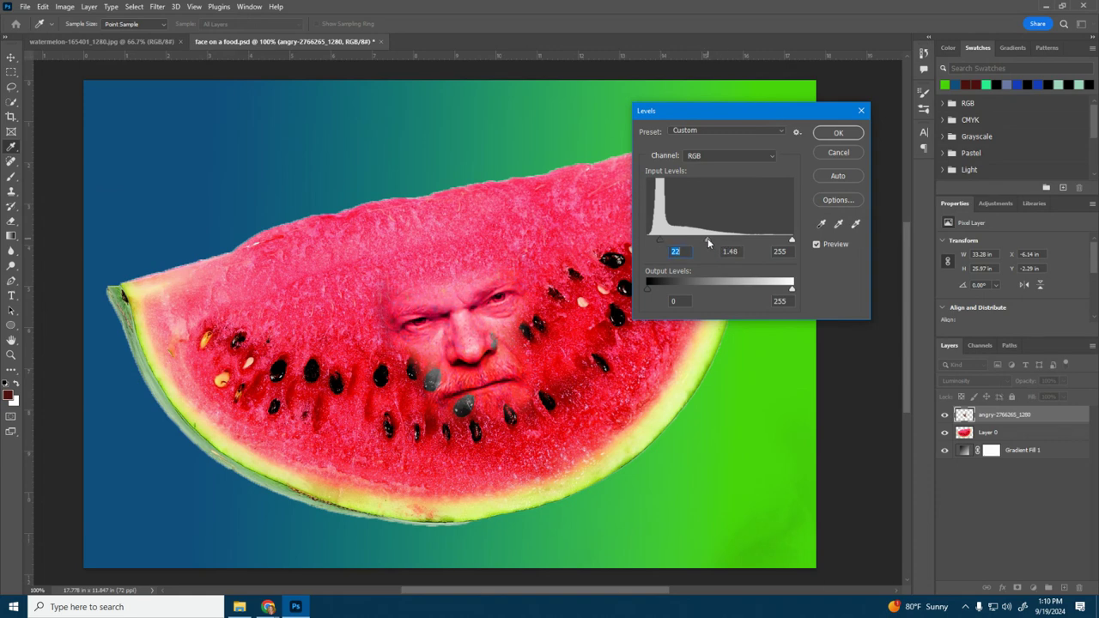
pyautogui.click(835, 243)
pyautogui.click(835, 243)
pyautogui.click(791, 240)
pyautogui.moveTo(786, 292); pyautogui.dragTo(772, 296)
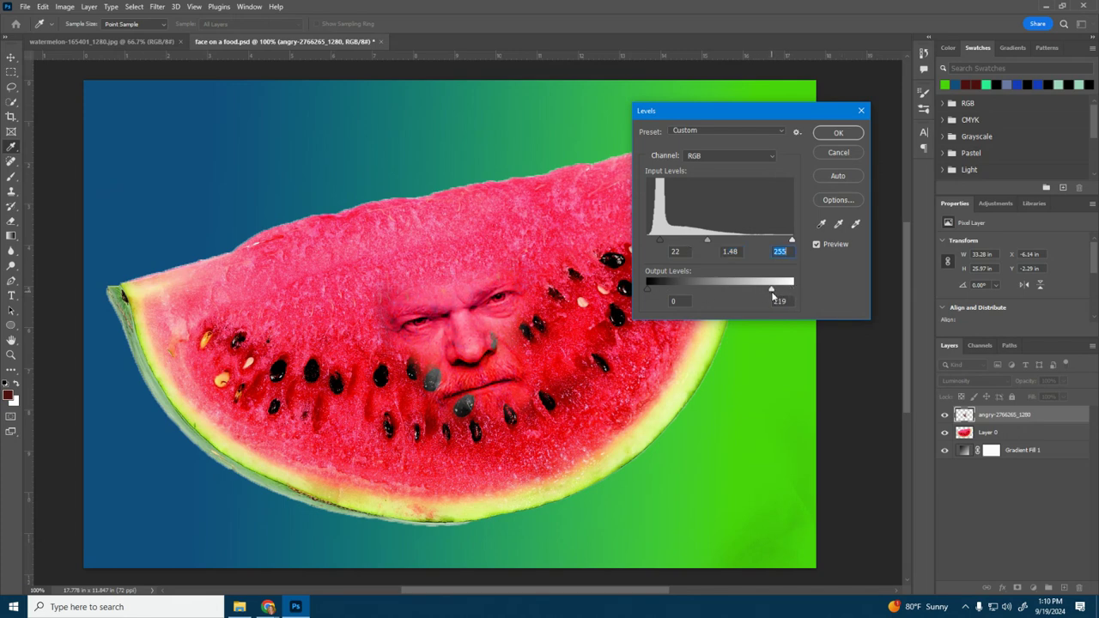
pyautogui.click(840, 134)
# - Scale the face to about 111% and place it mid-flesh just above the seed row
pyautogui.press('e')
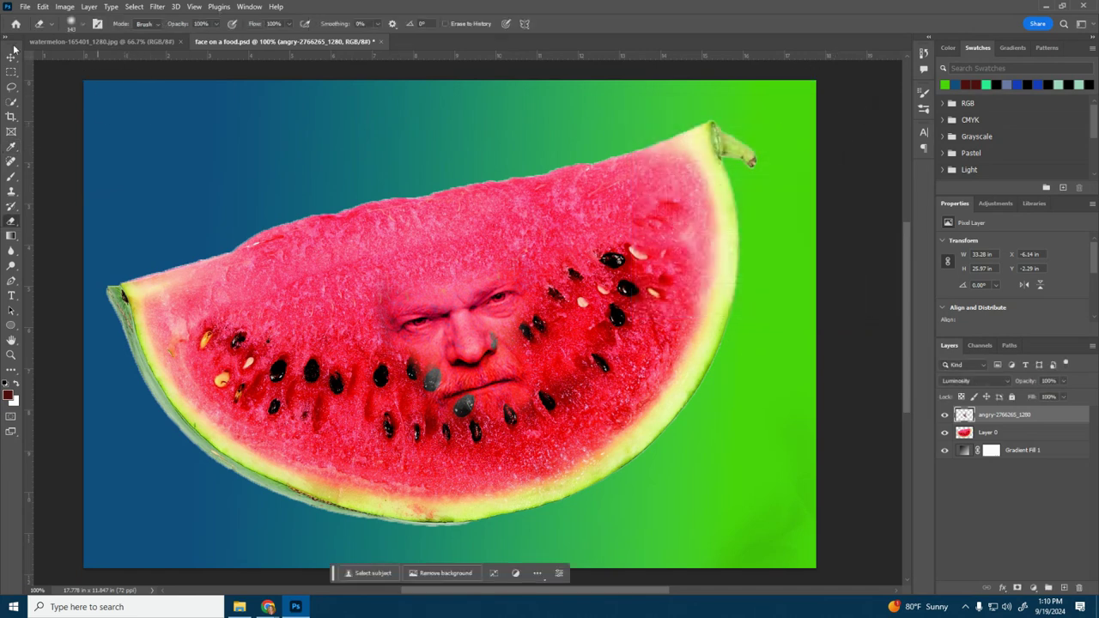
pyautogui.scroll(-1, 370, 295)
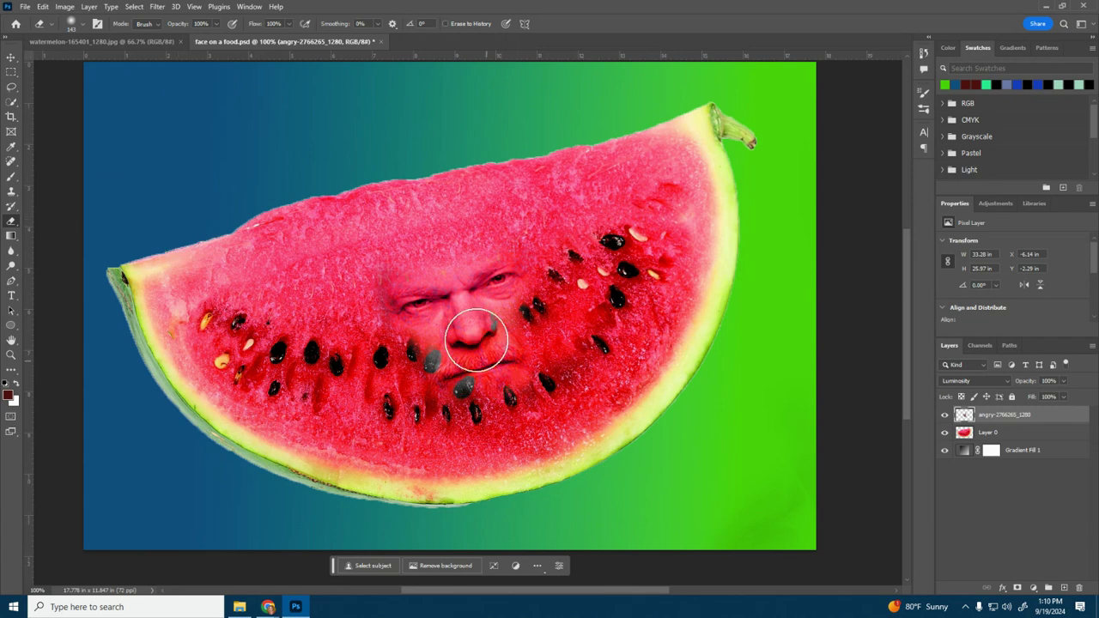
pyautogui.click(11, 58)
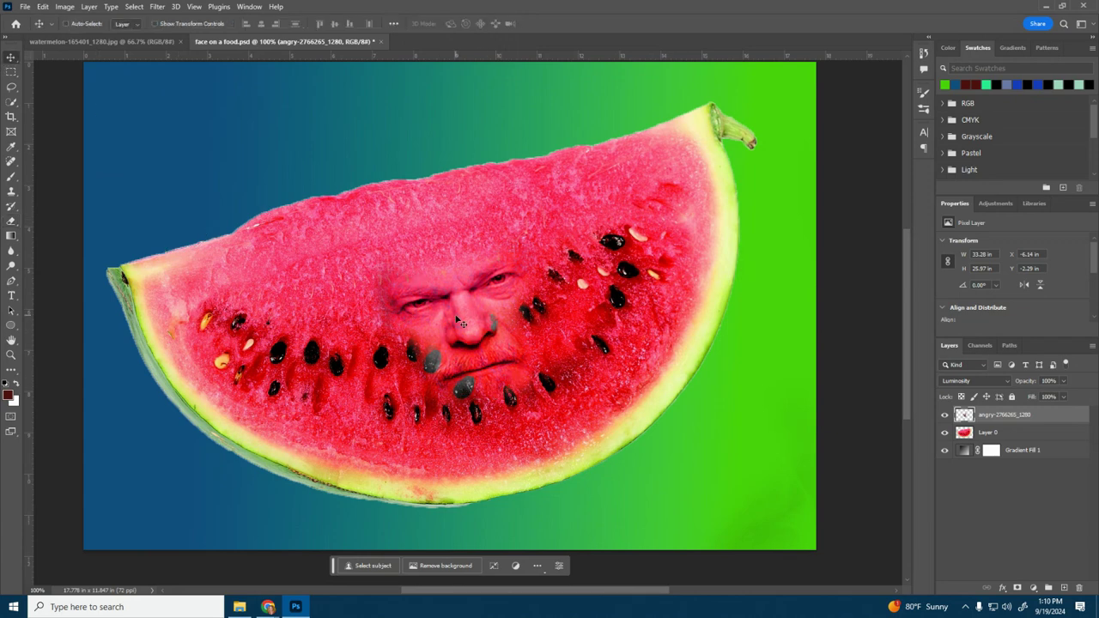
pyautogui.hotkey('ctrl', 't')
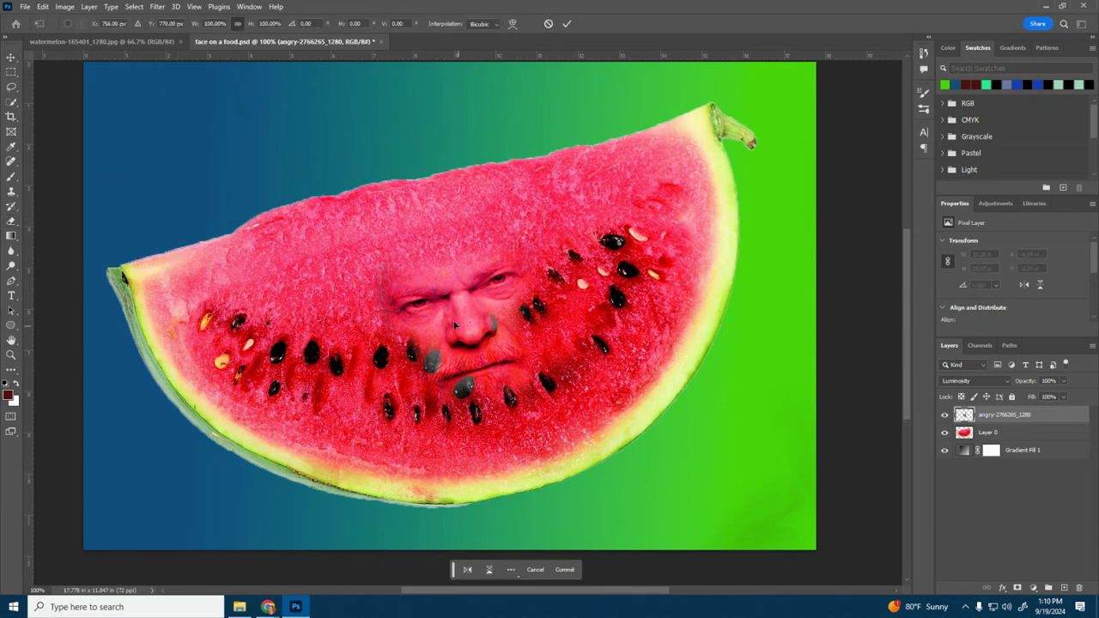
pyautogui.moveTo(445, 319); pyautogui.dragTo(587, 404)
pyautogui.moveTo(90, 183); pyautogui.dragTo(35, 62)
pyautogui.moveTo(729, 475); pyautogui.dragTo(551, 302)
pyautogui.press('Return')
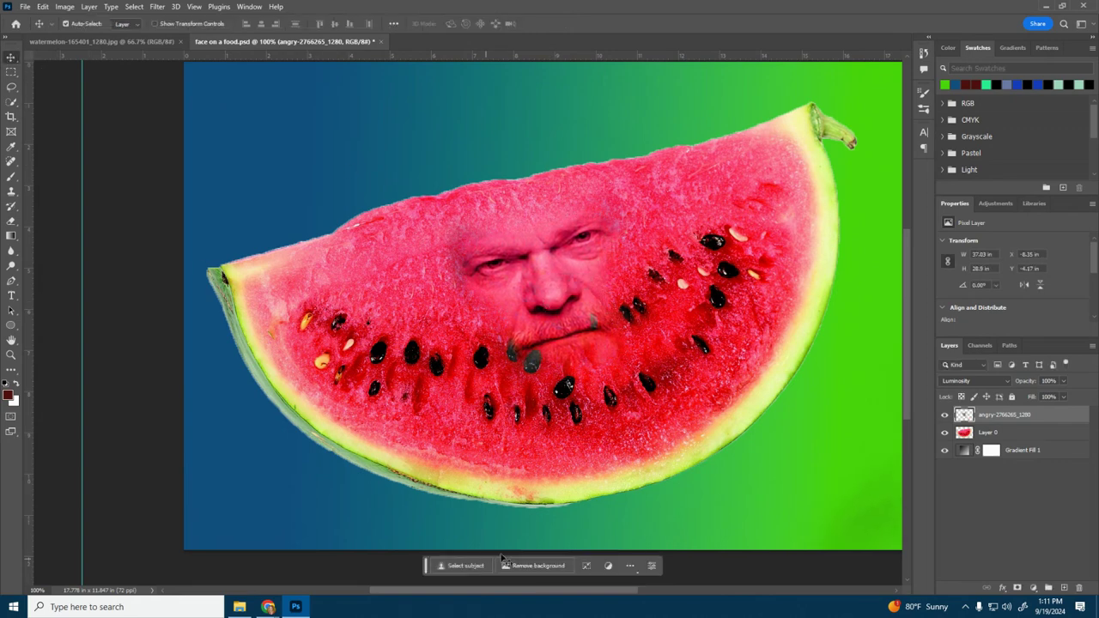
pyautogui.moveTo(608, 589); pyautogui.dragTo(633, 589)
pyautogui.scroll(2, 563, 415)
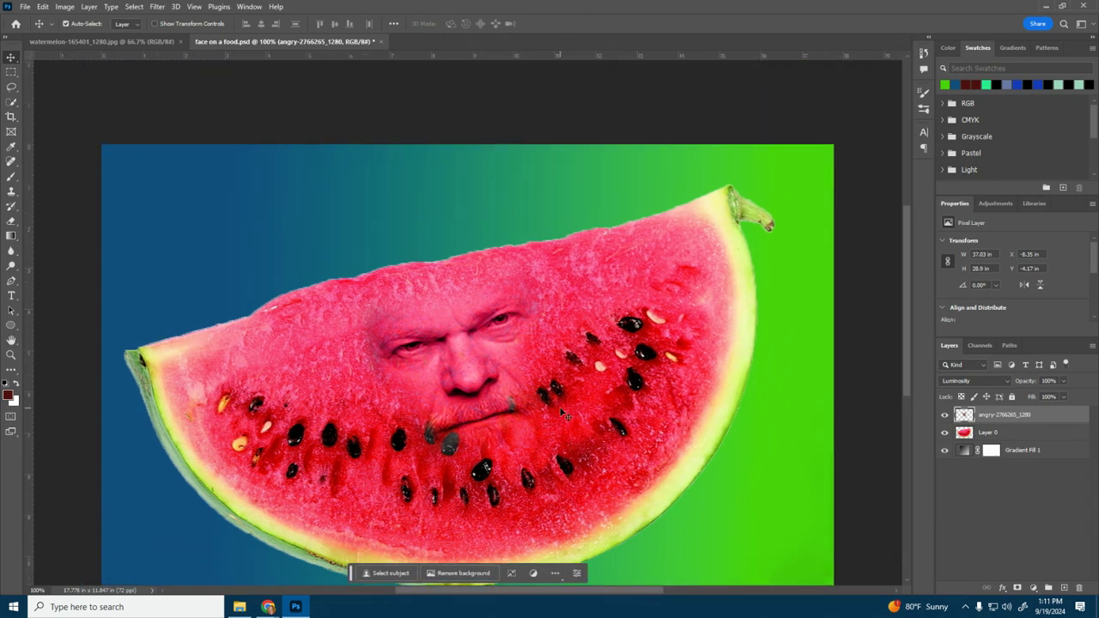
pyautogui.scroll(-1, 563, 416)
# - Save the document and choose JPG as the Export As format
pyautogui.click(25, 6)
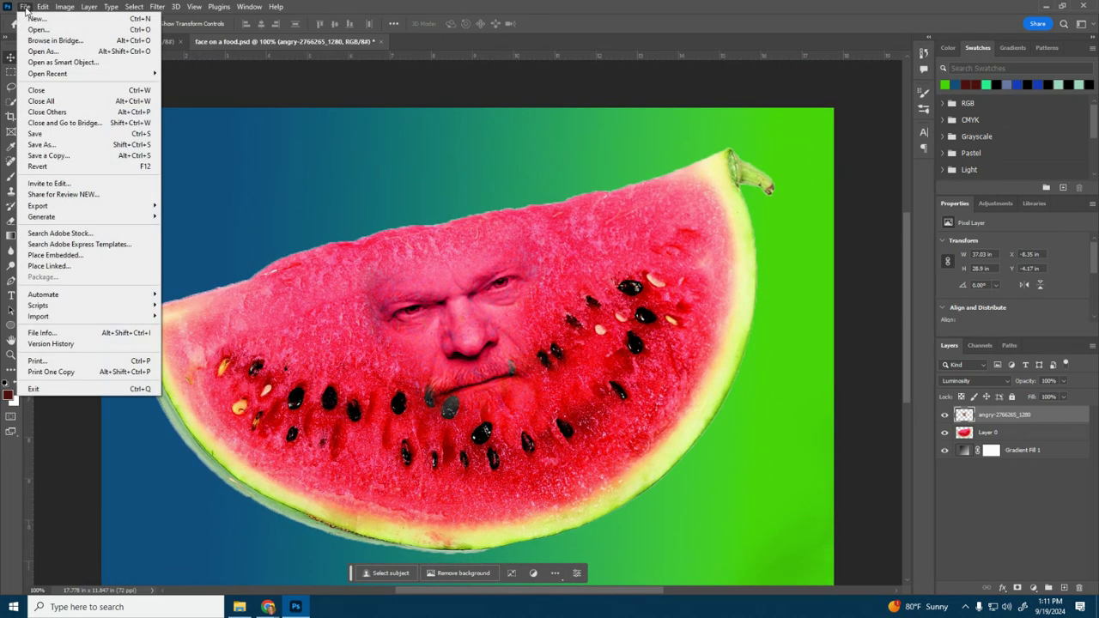
pyautogui.click(52, 131)
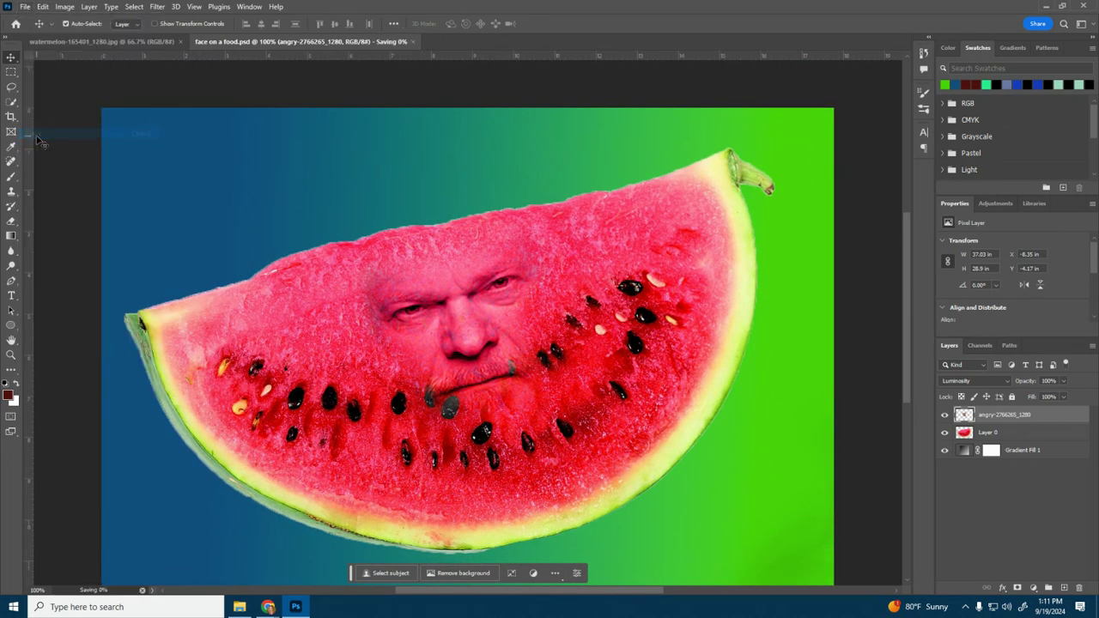
pyautogui.click(25, 7)
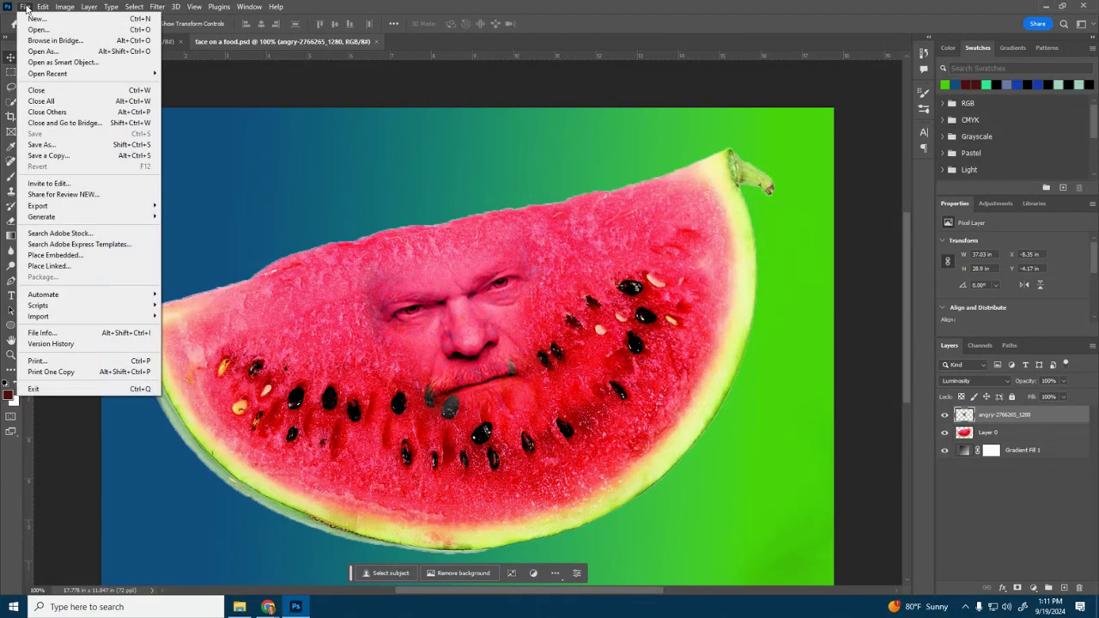
pyautogui.moveTo(39, 210)
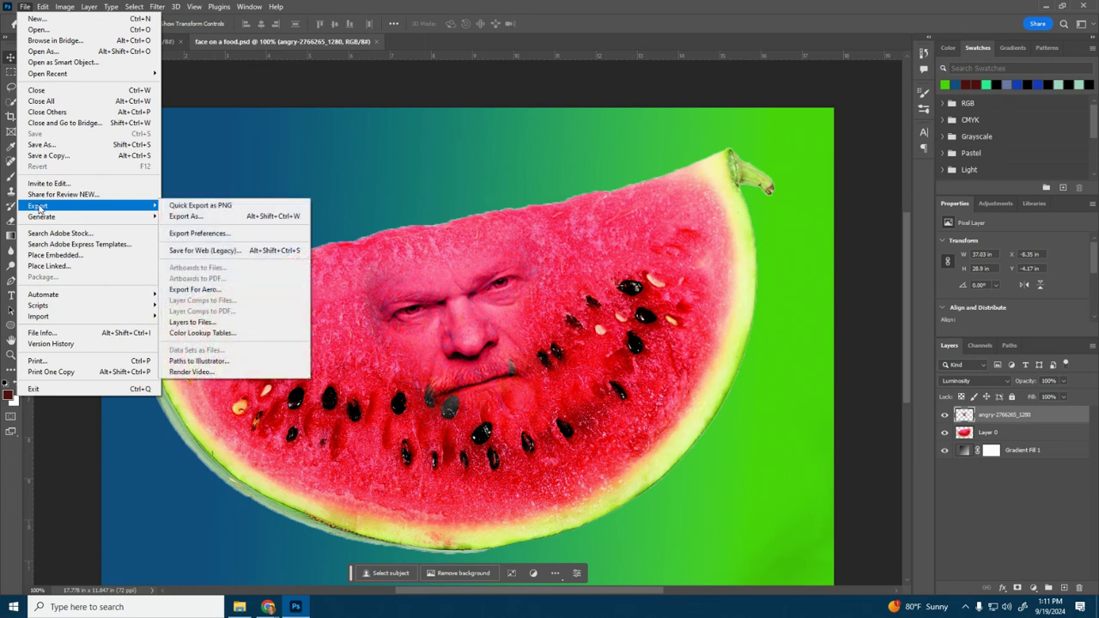
pyautogui.click(198, 215)
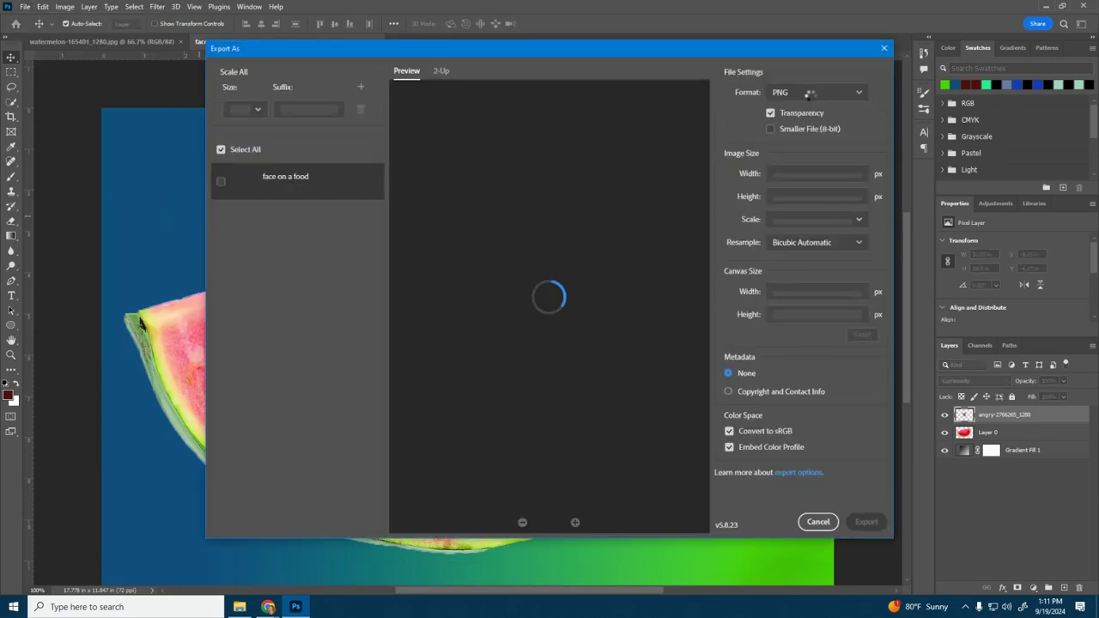
pyautogui.click(794, 91)
pyautogui.click(783, 132)
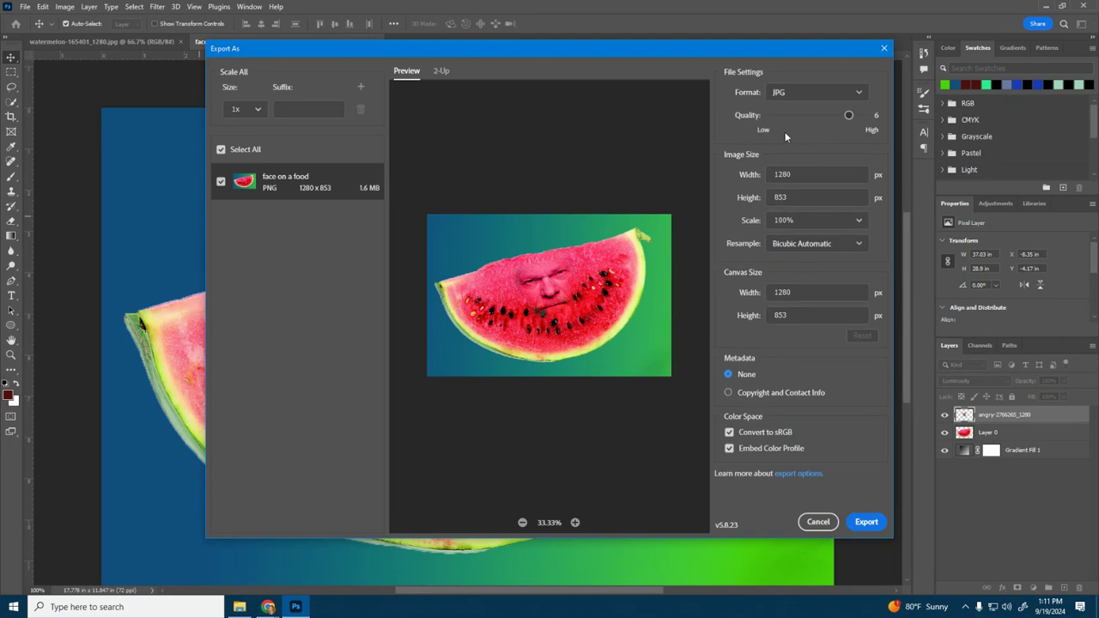
# - Export the image as the JPG 'watermelon face' in Downloads
pyautogui.click(863, 520)
pyautogui.write('w')
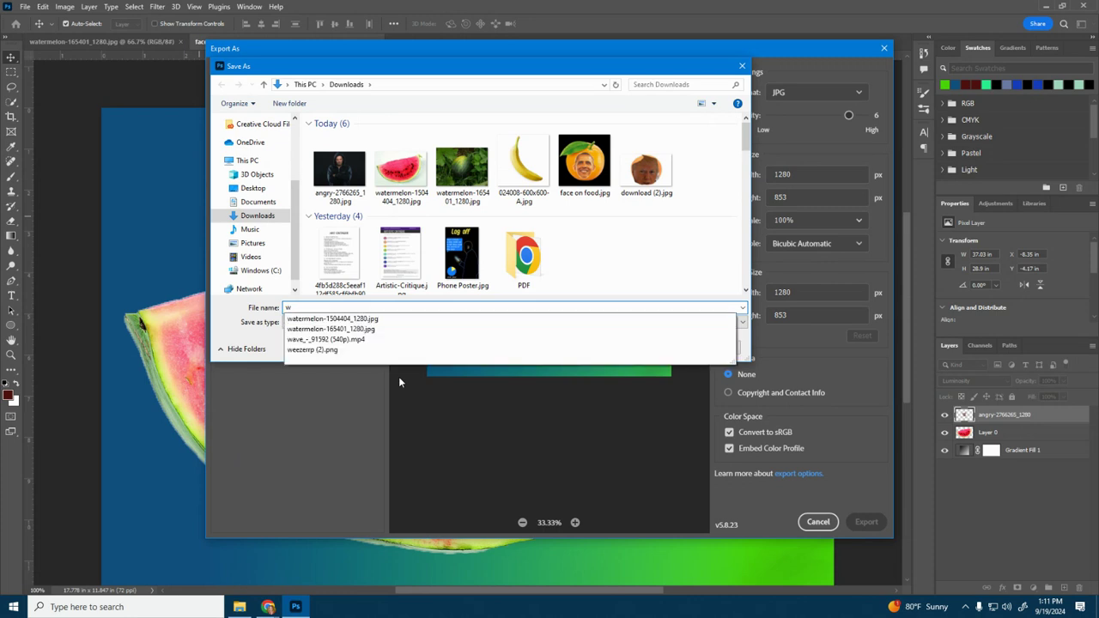
pyautogui.write('atermelom f')
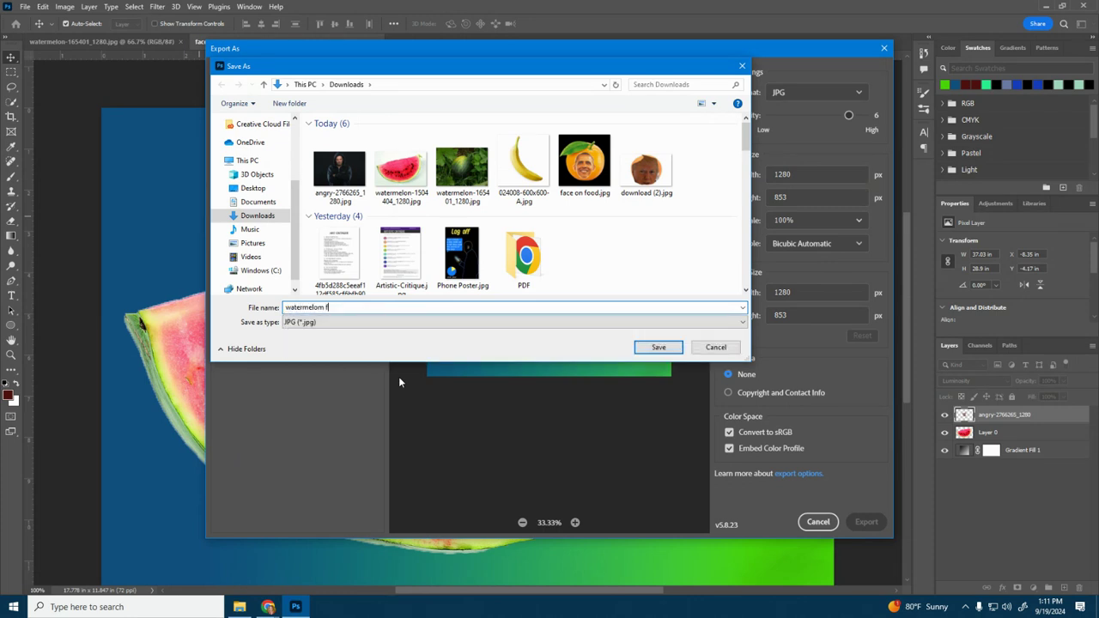
pyautogui.press('BackSpace')
pyautogui.press('BackSpace')
pyautogui.write('face')
pyautogui.click(659, 347)
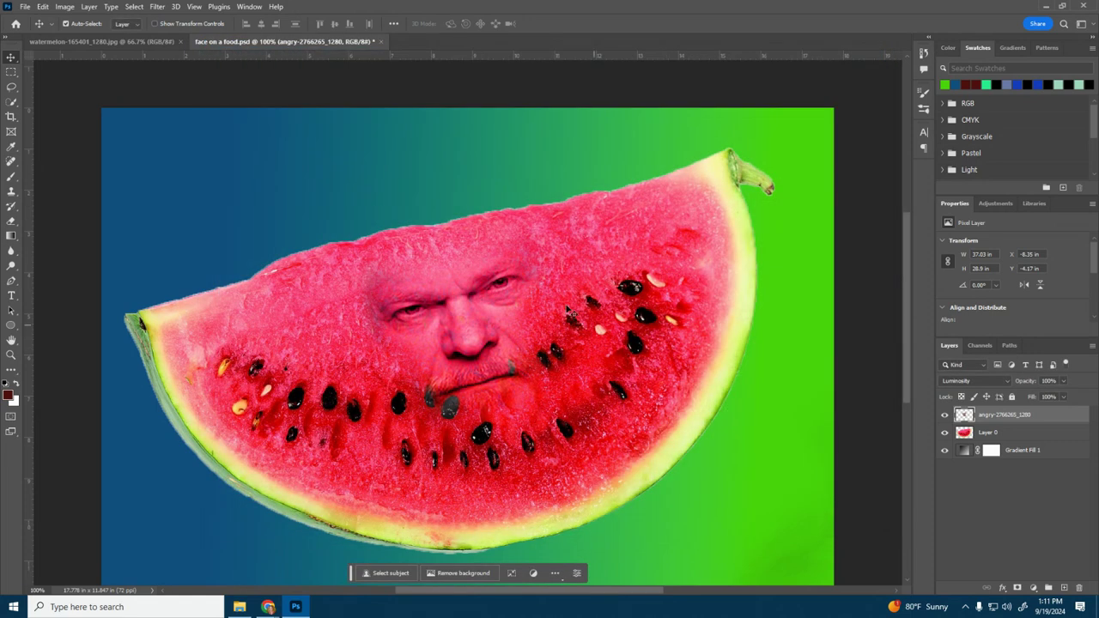